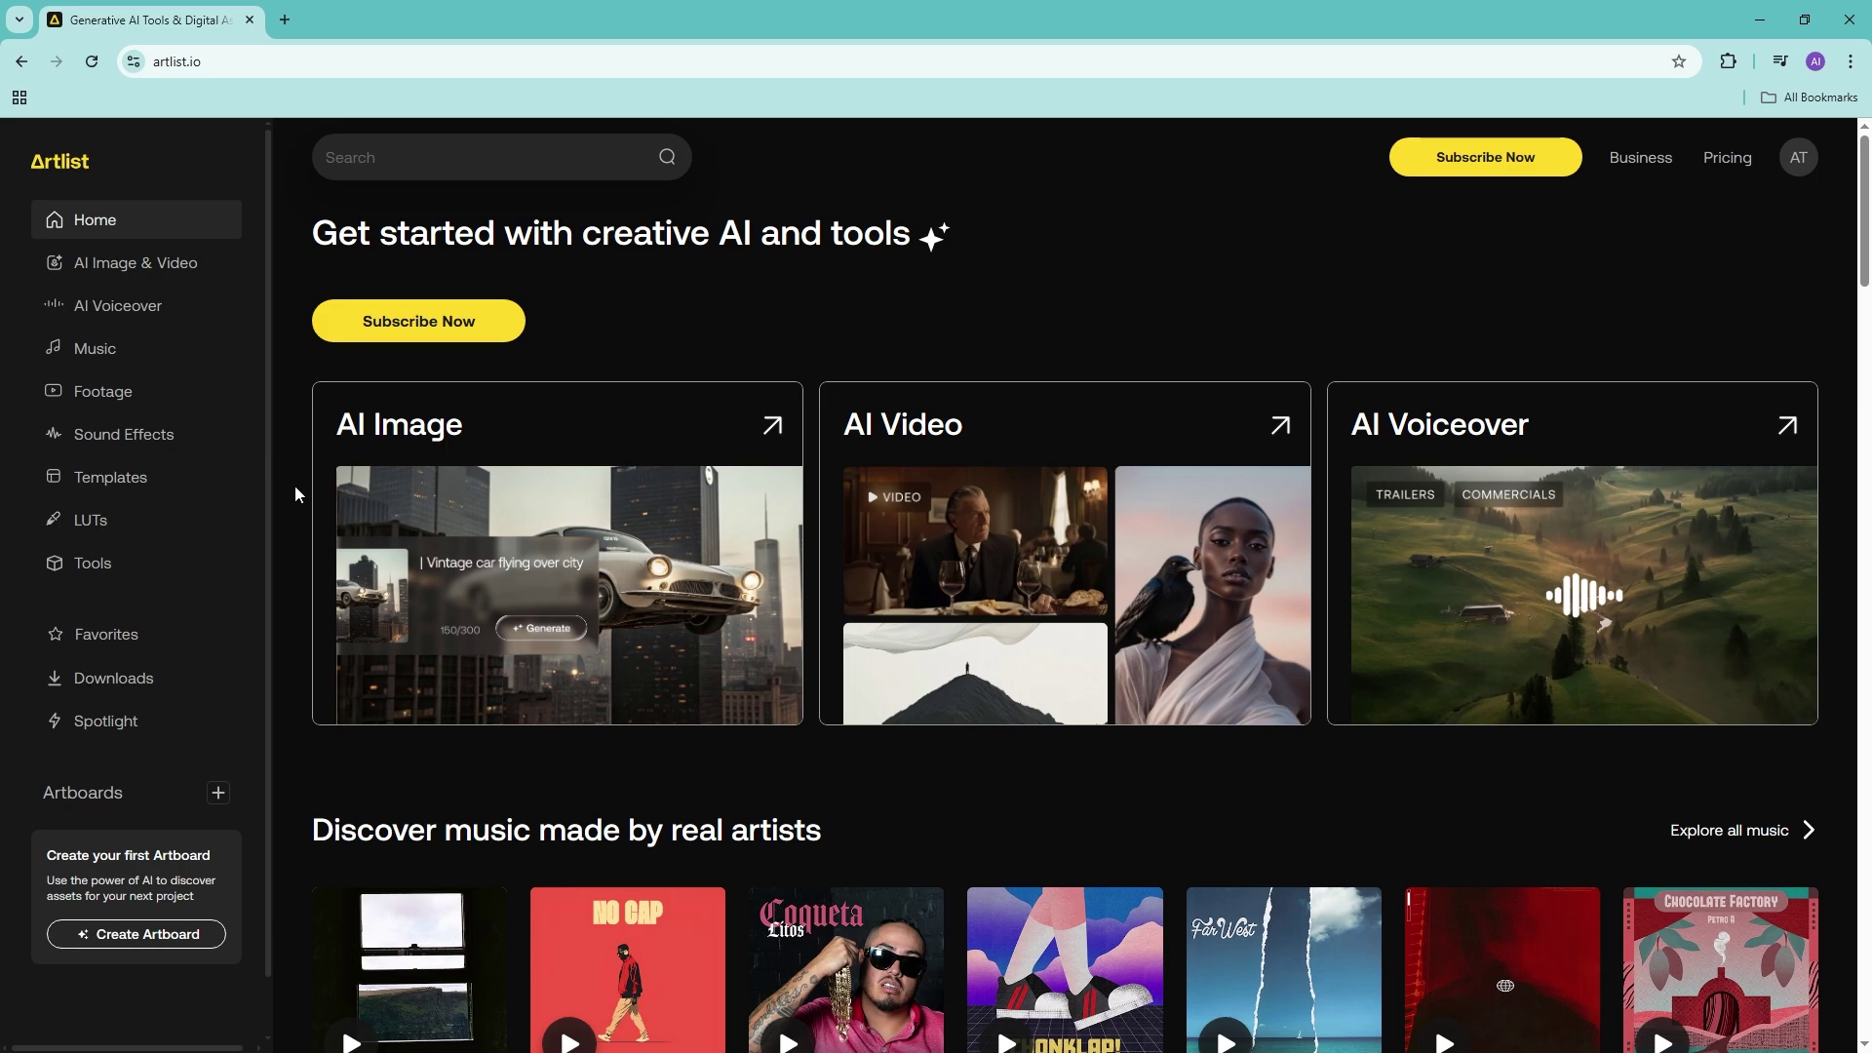
Look through the home page's creative AI tools and music sections.
scroll(782, 683, down, 2)
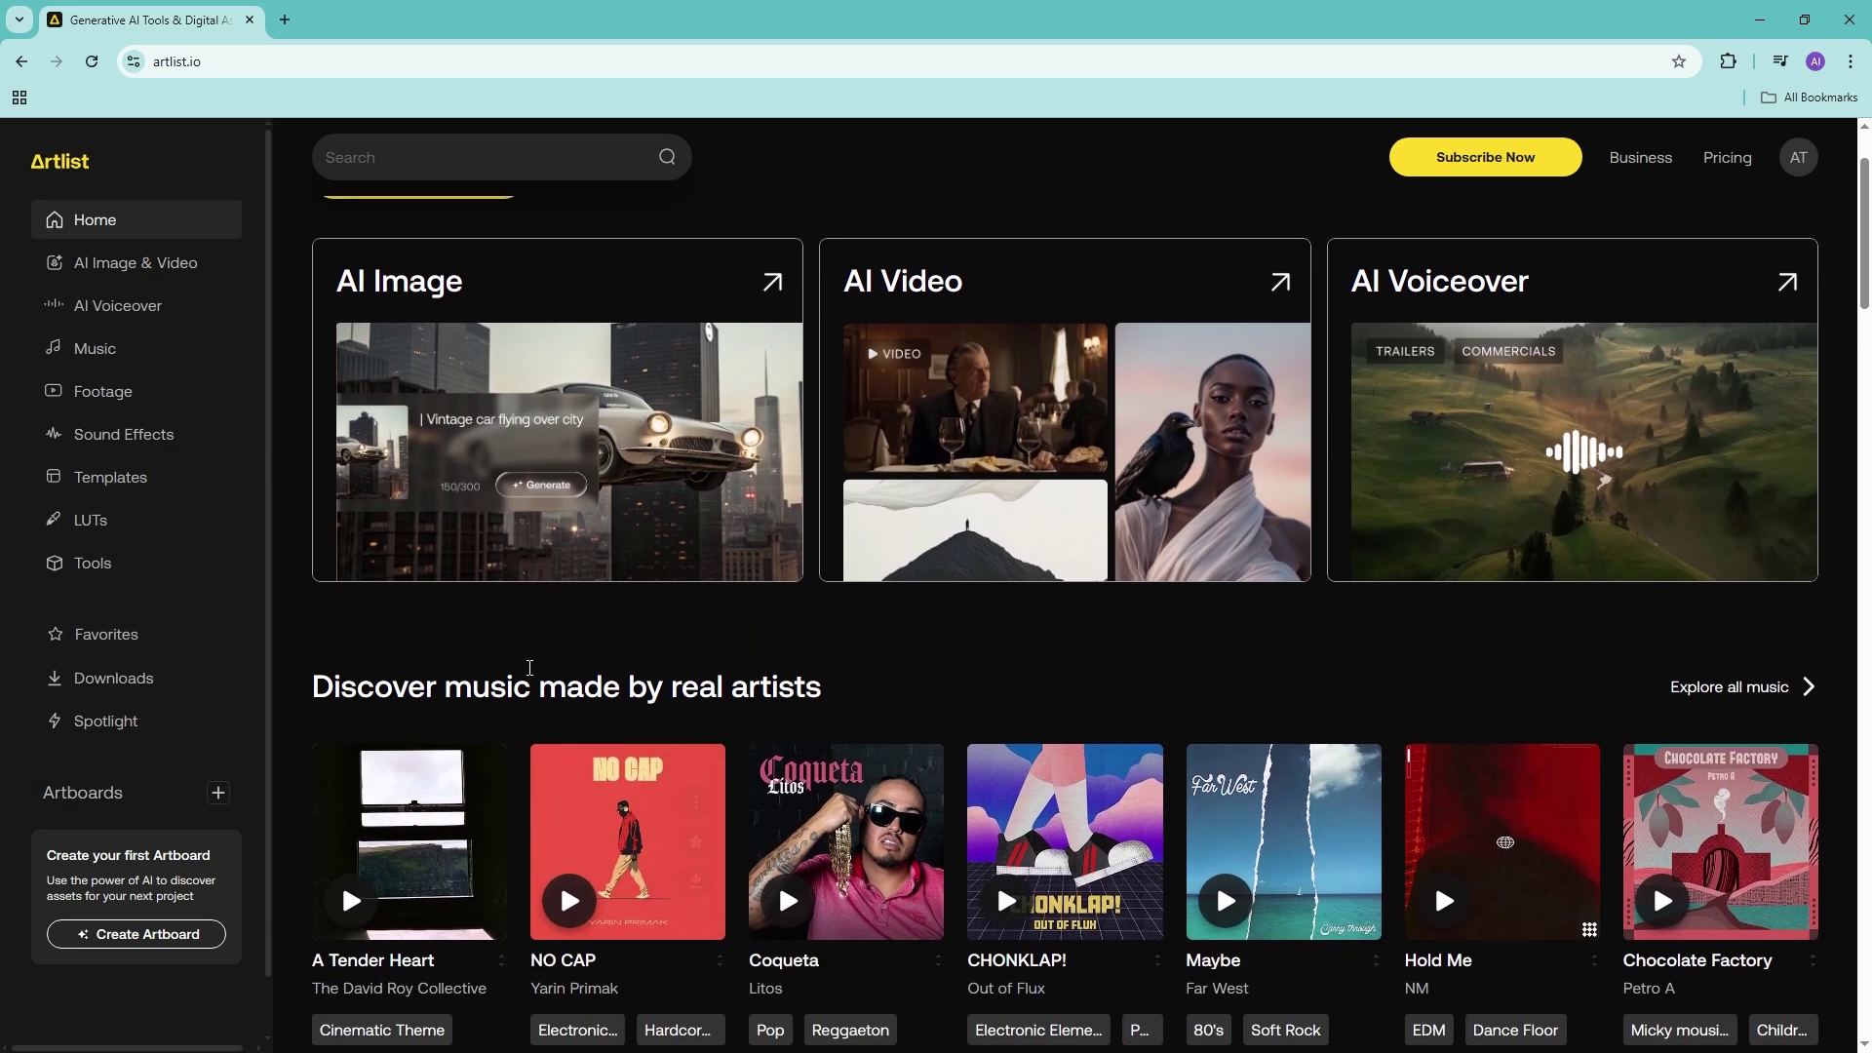
scroll(1072, 585, up, 2)
scroll(1401, 549, down, 4)
scroll(1205, 721, down, 4)
scroll(1207, 751, up, 7)
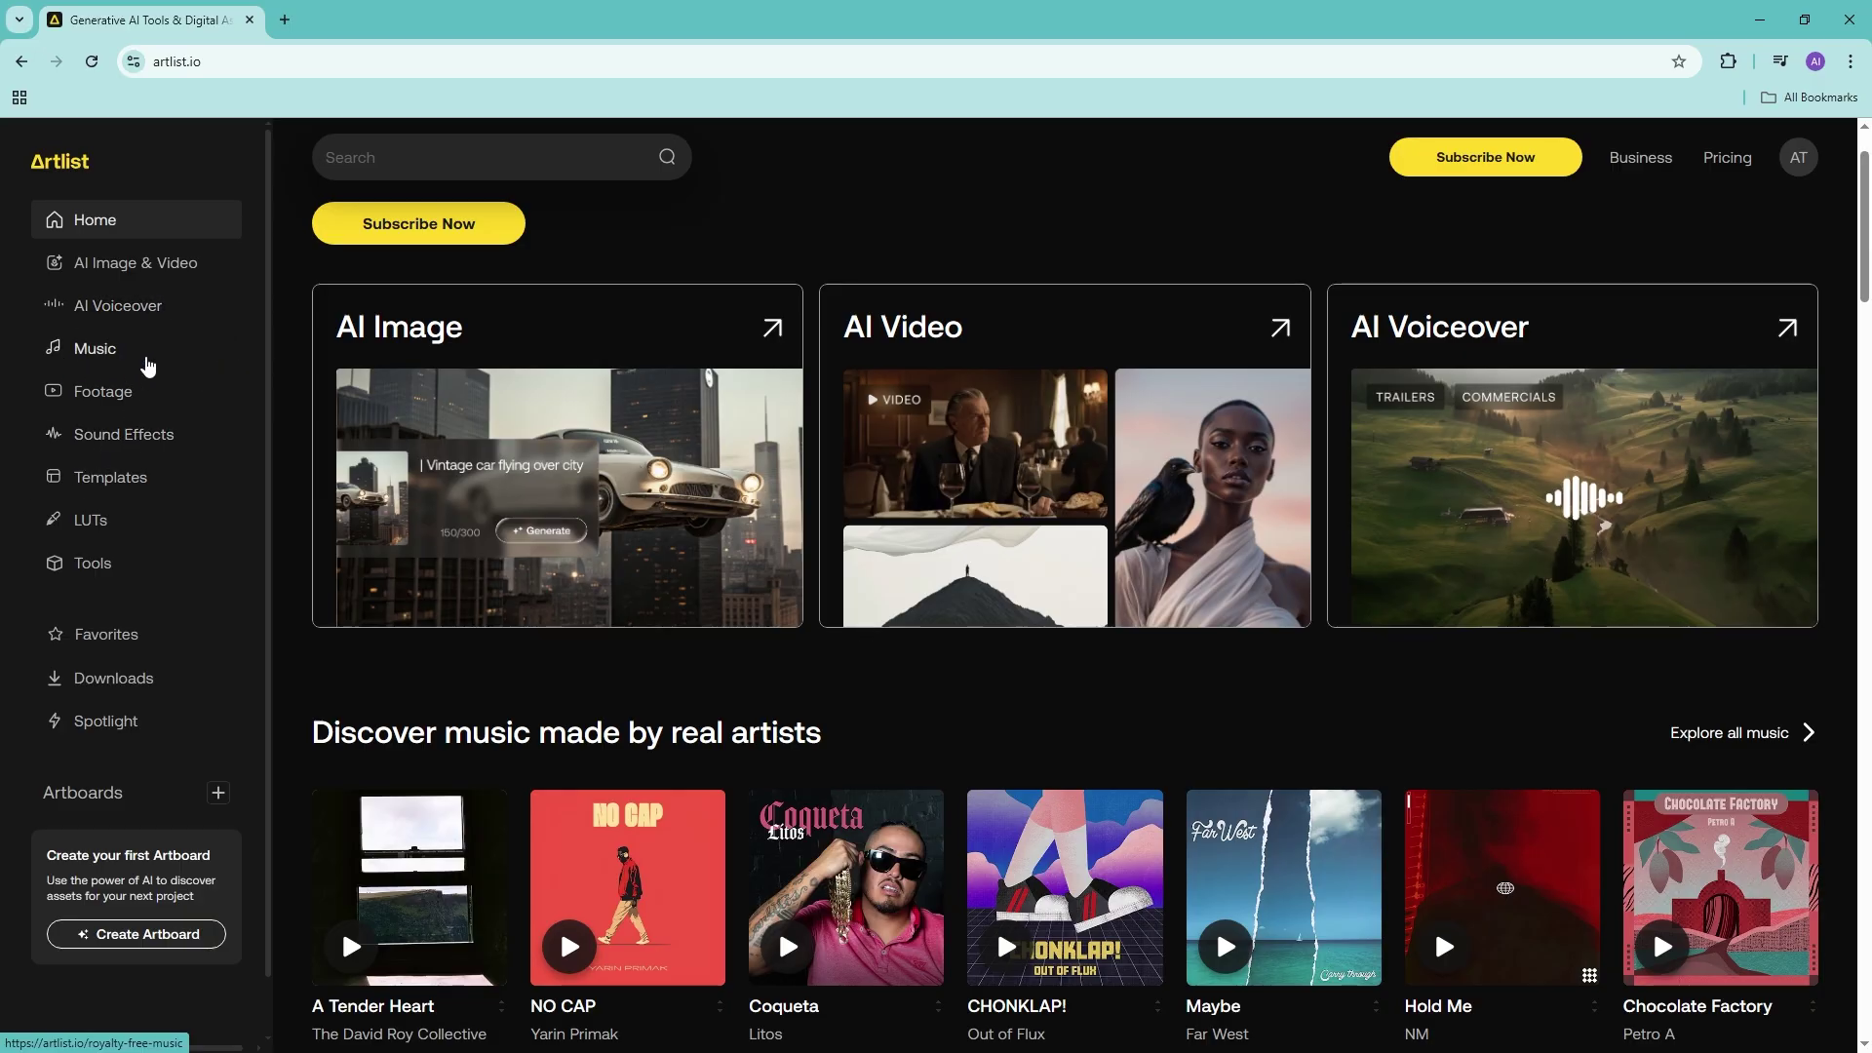
Open the Music catalogue and look through its track list.
click(129, 359)
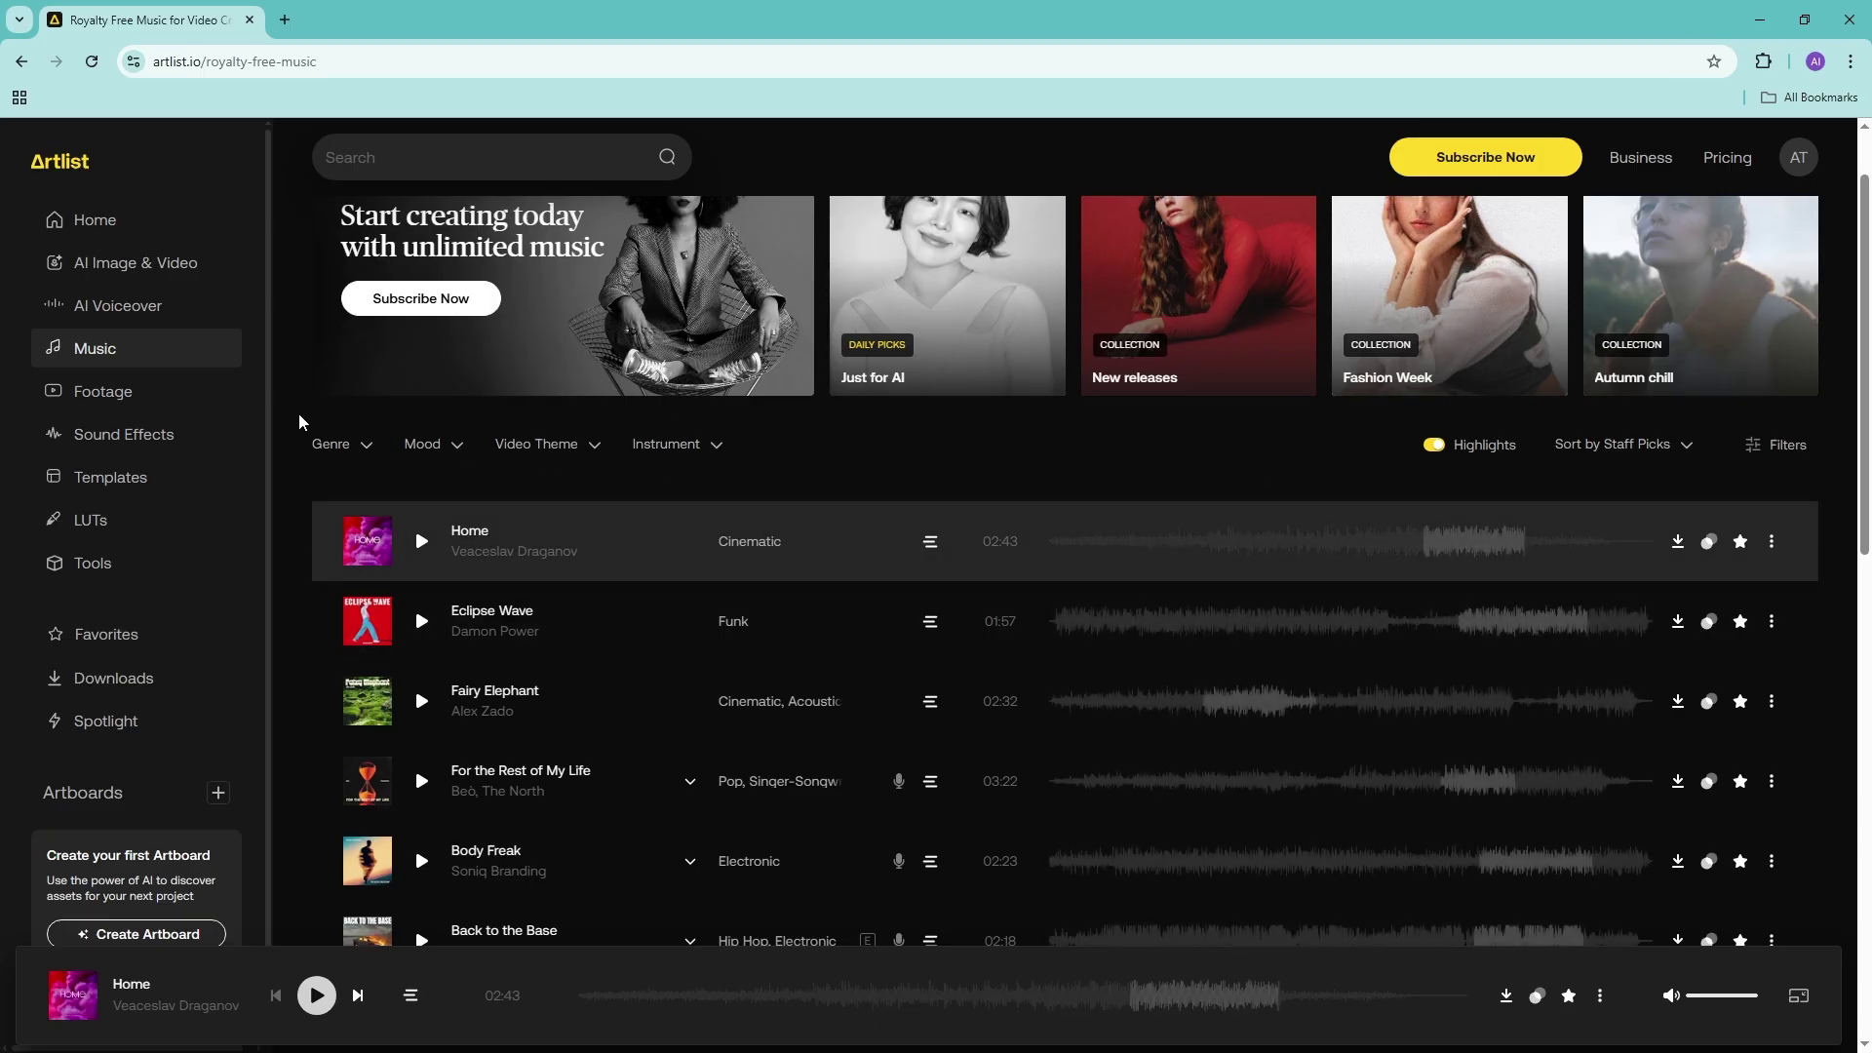
scroll(778, 639, up, 1)
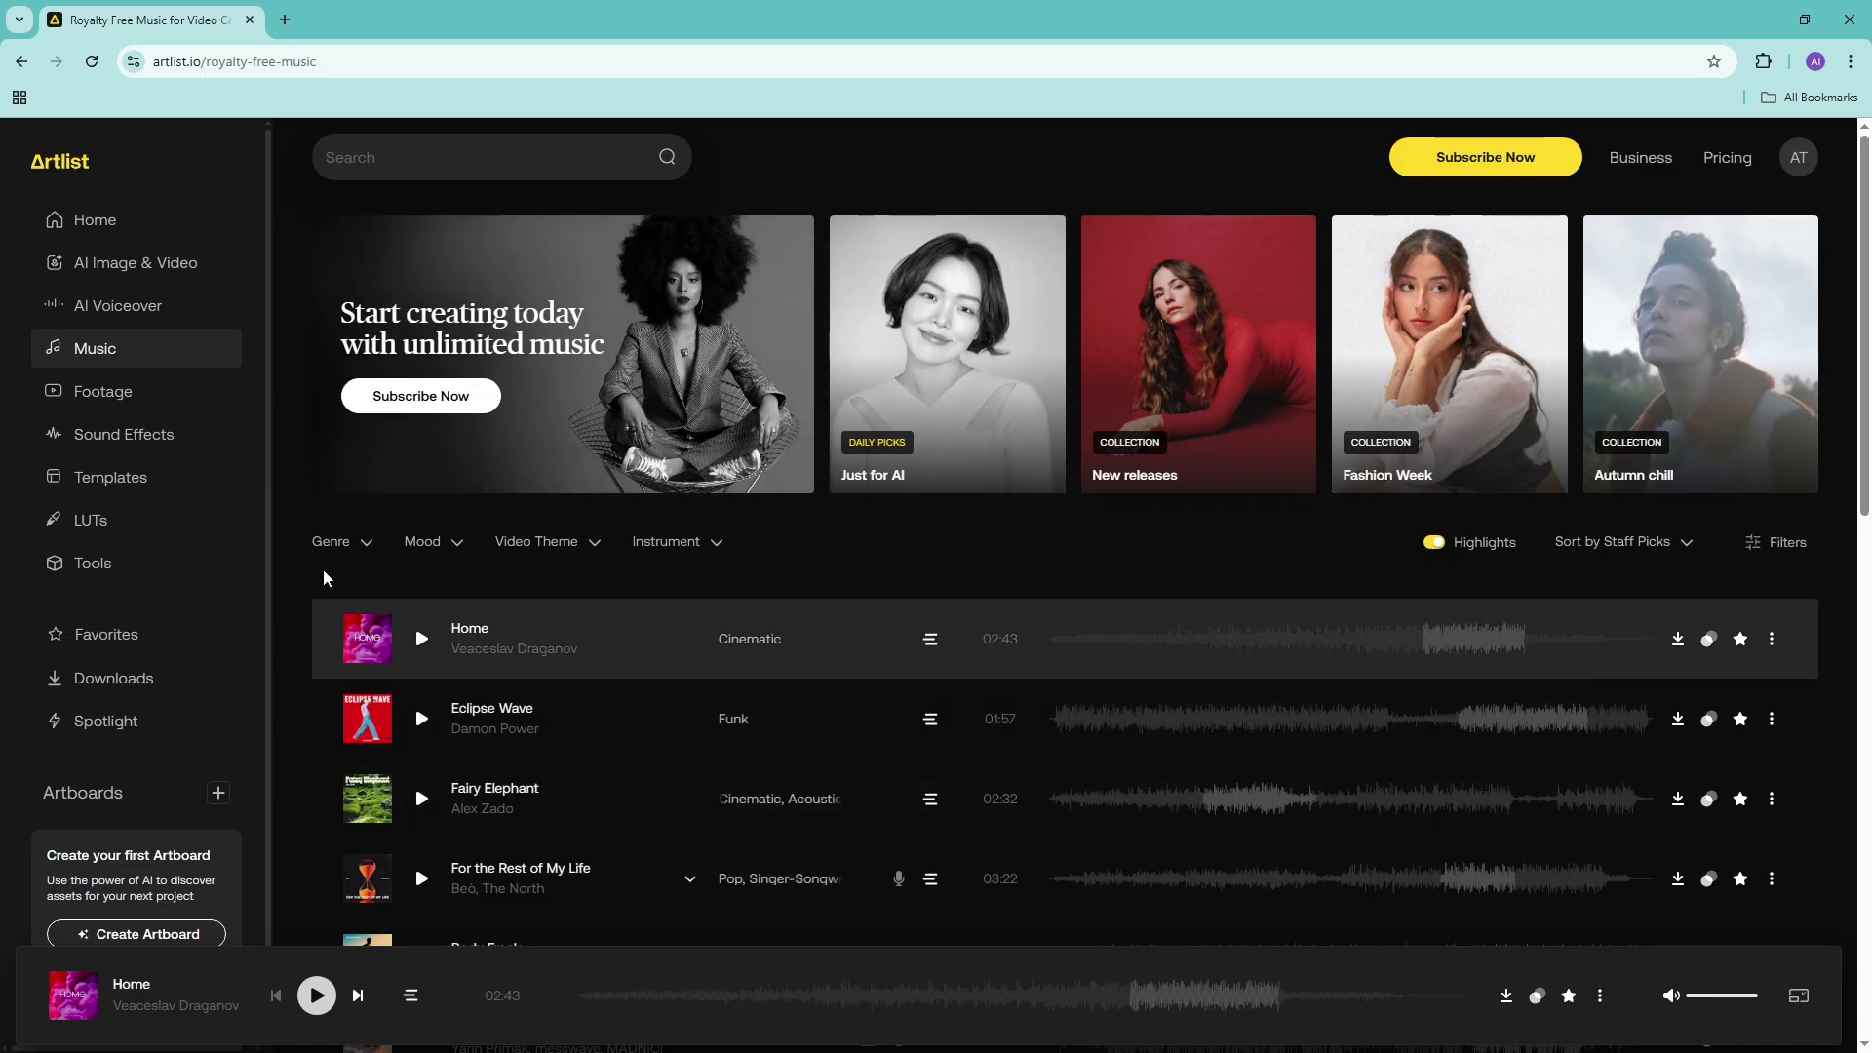
scroll(744, 568, down, 8)
scroll(736, 610, up, 2)
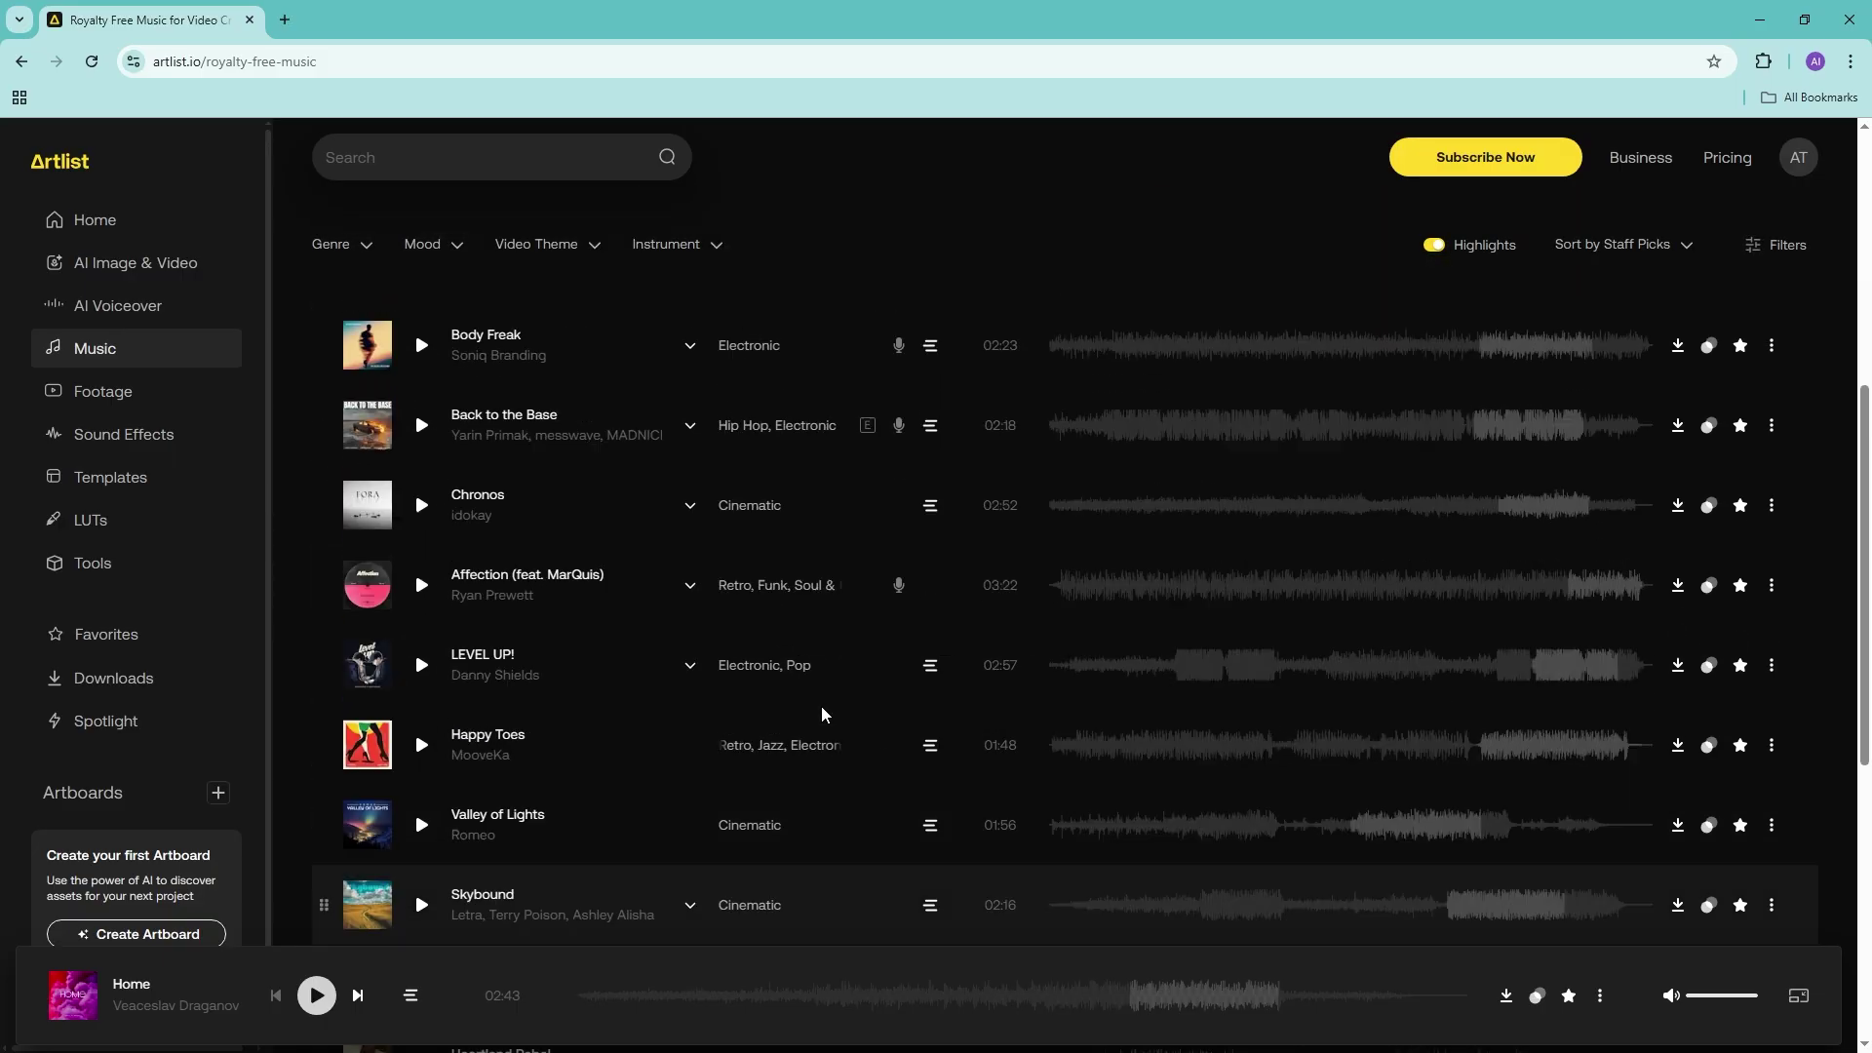
scroll(829, 712, up, 6)
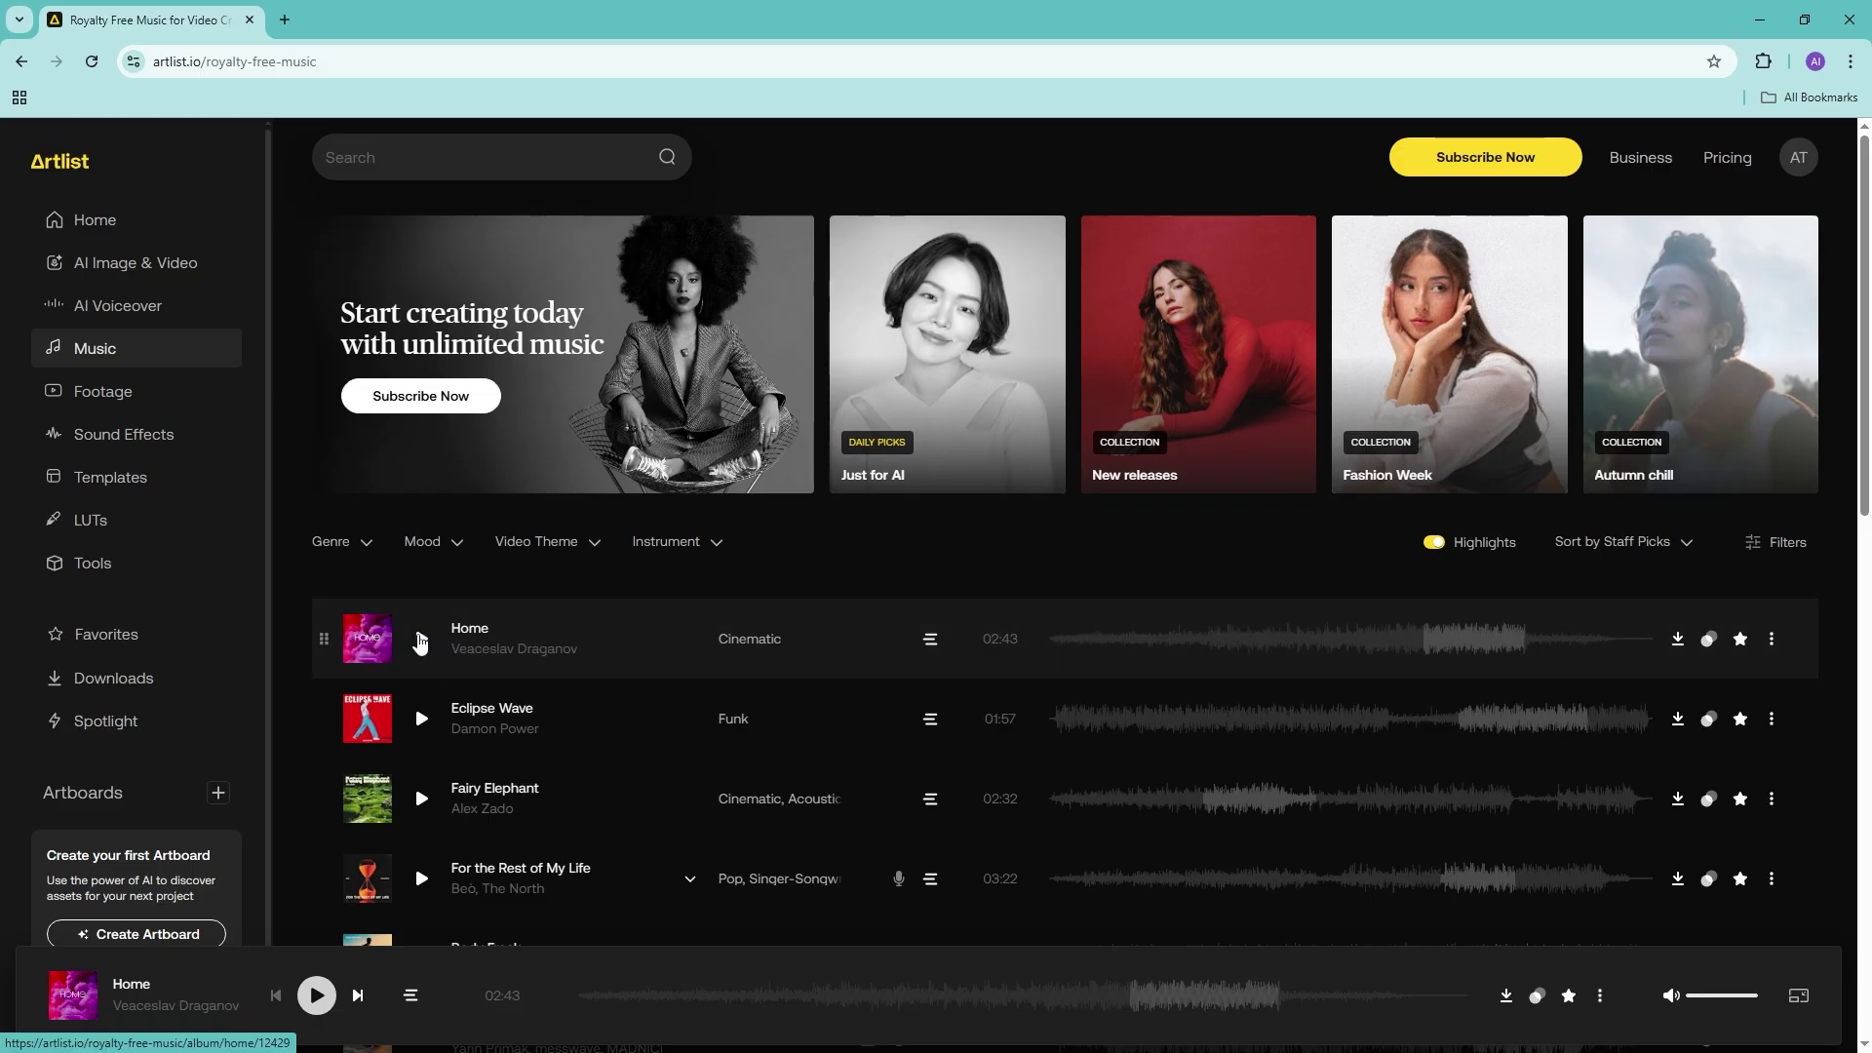
Turn the waveform highlights off and on again for the music tracks, and look over the highlighted track list.
click(1434, 546)
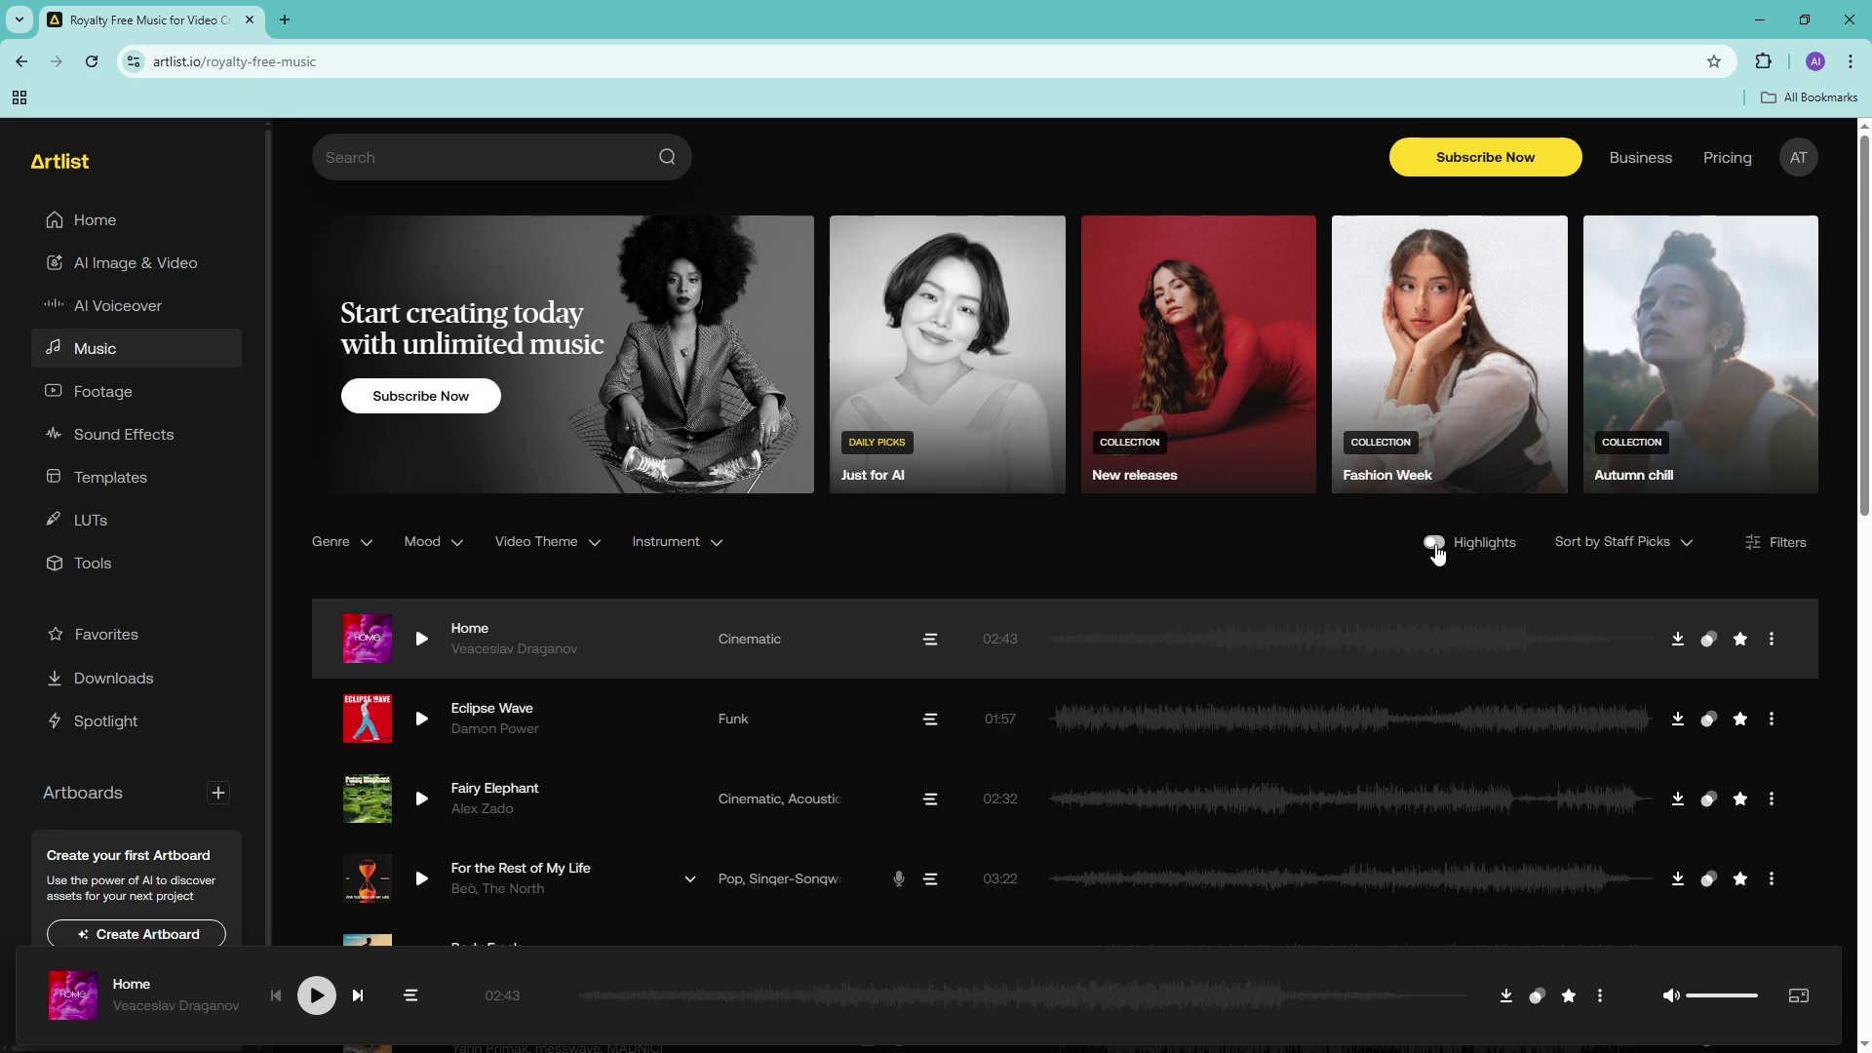
click(1435, 548)
scroll(1430, 671, down, 1)
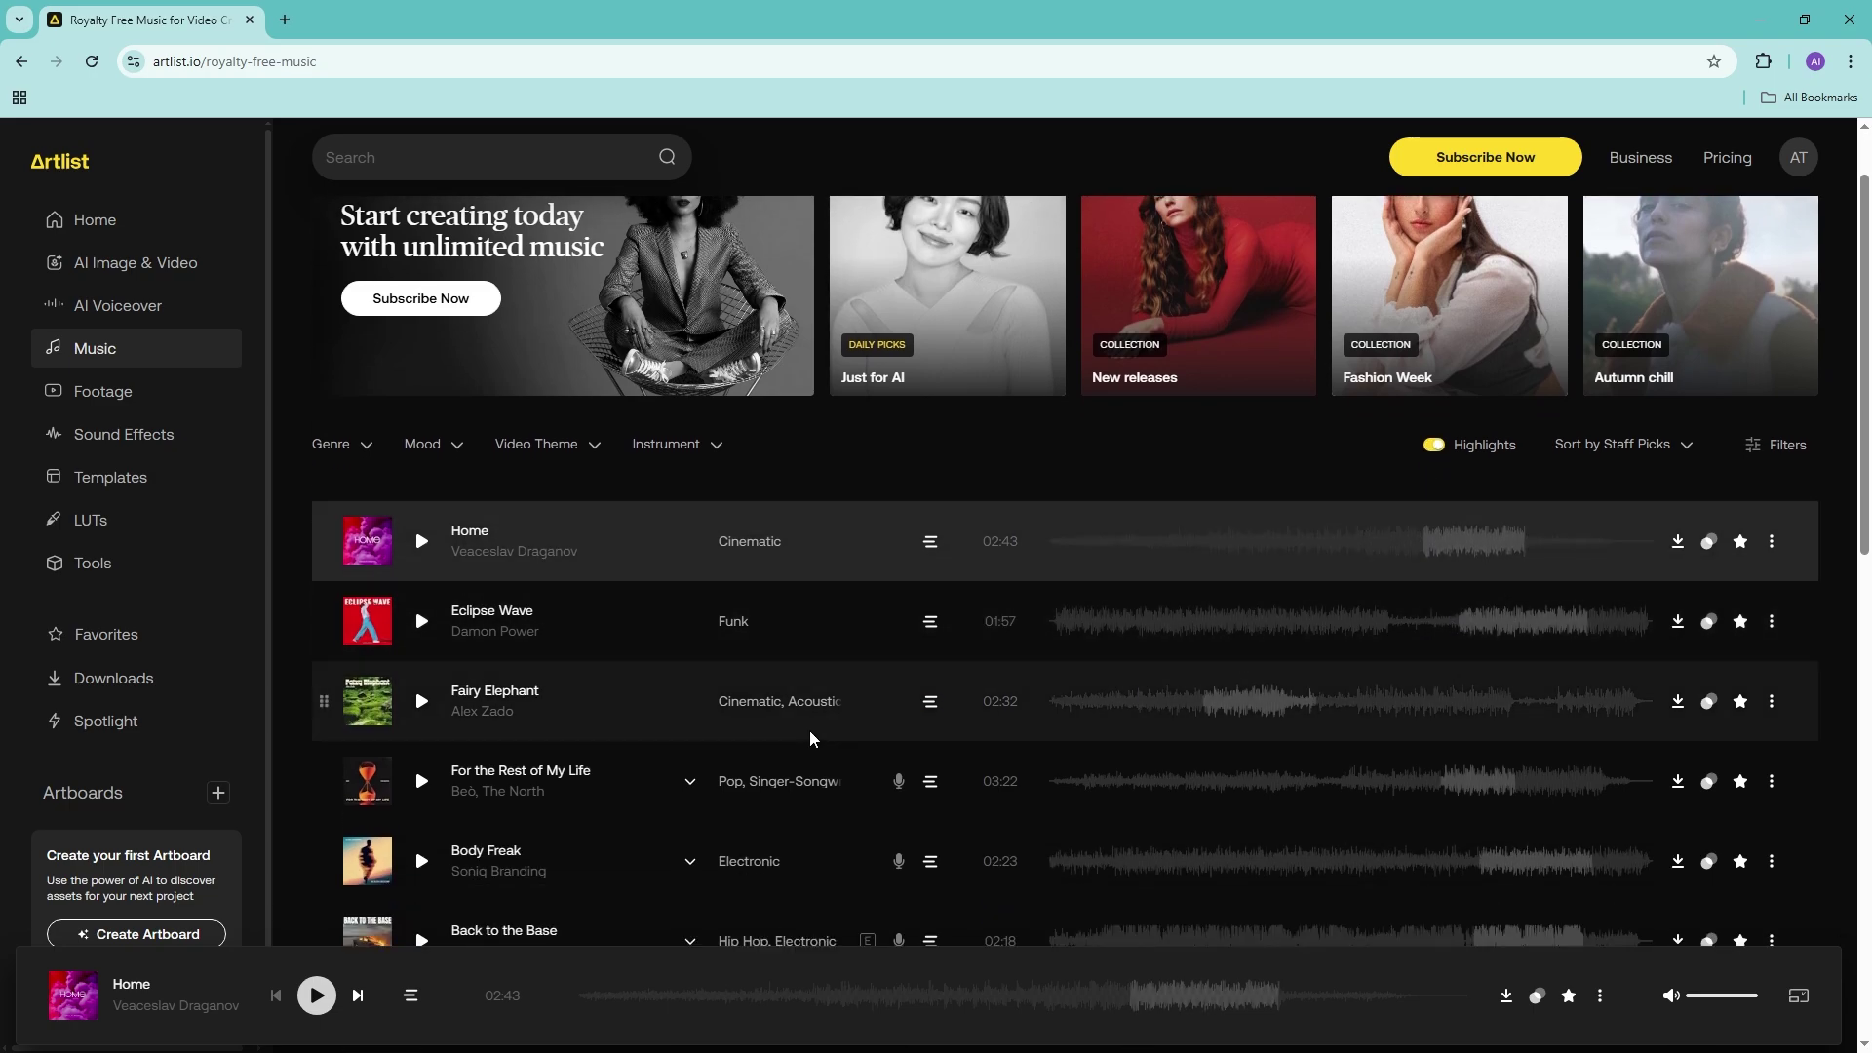
scroll(698, 720, down, 3)
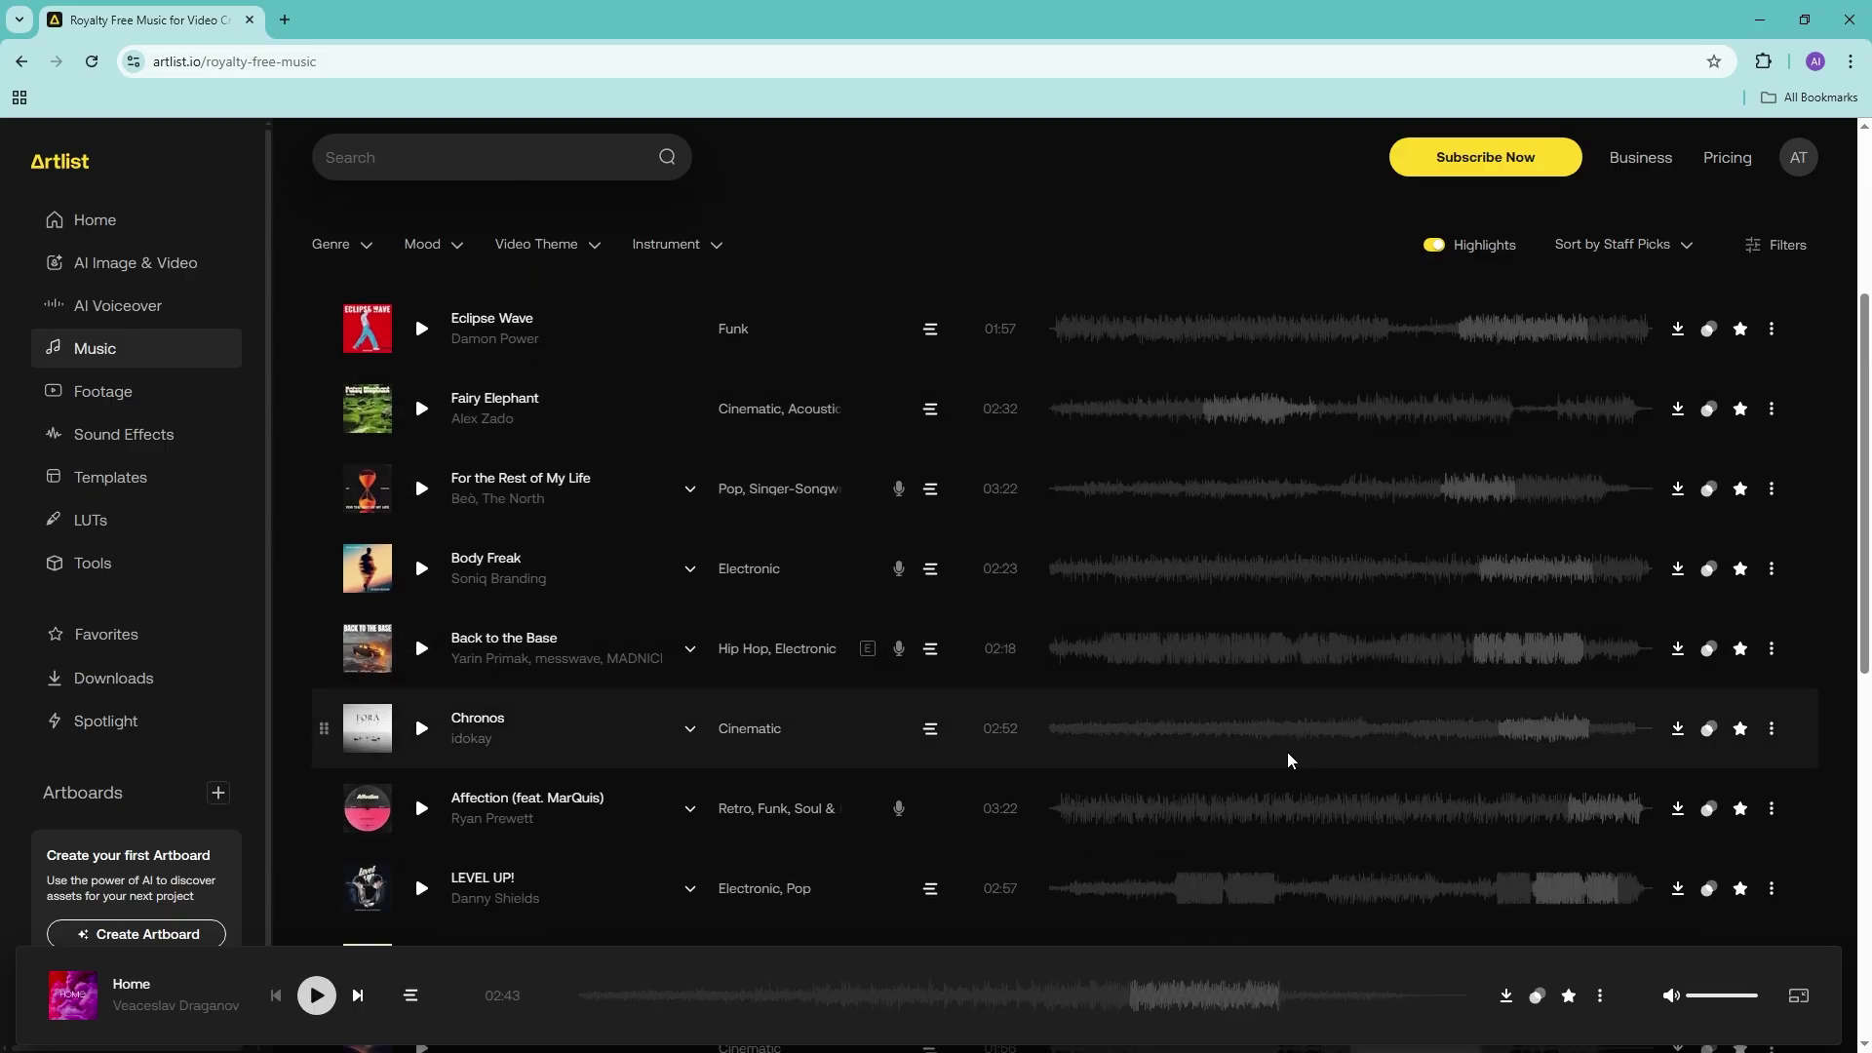
scroll(1073, 780, up, 4)
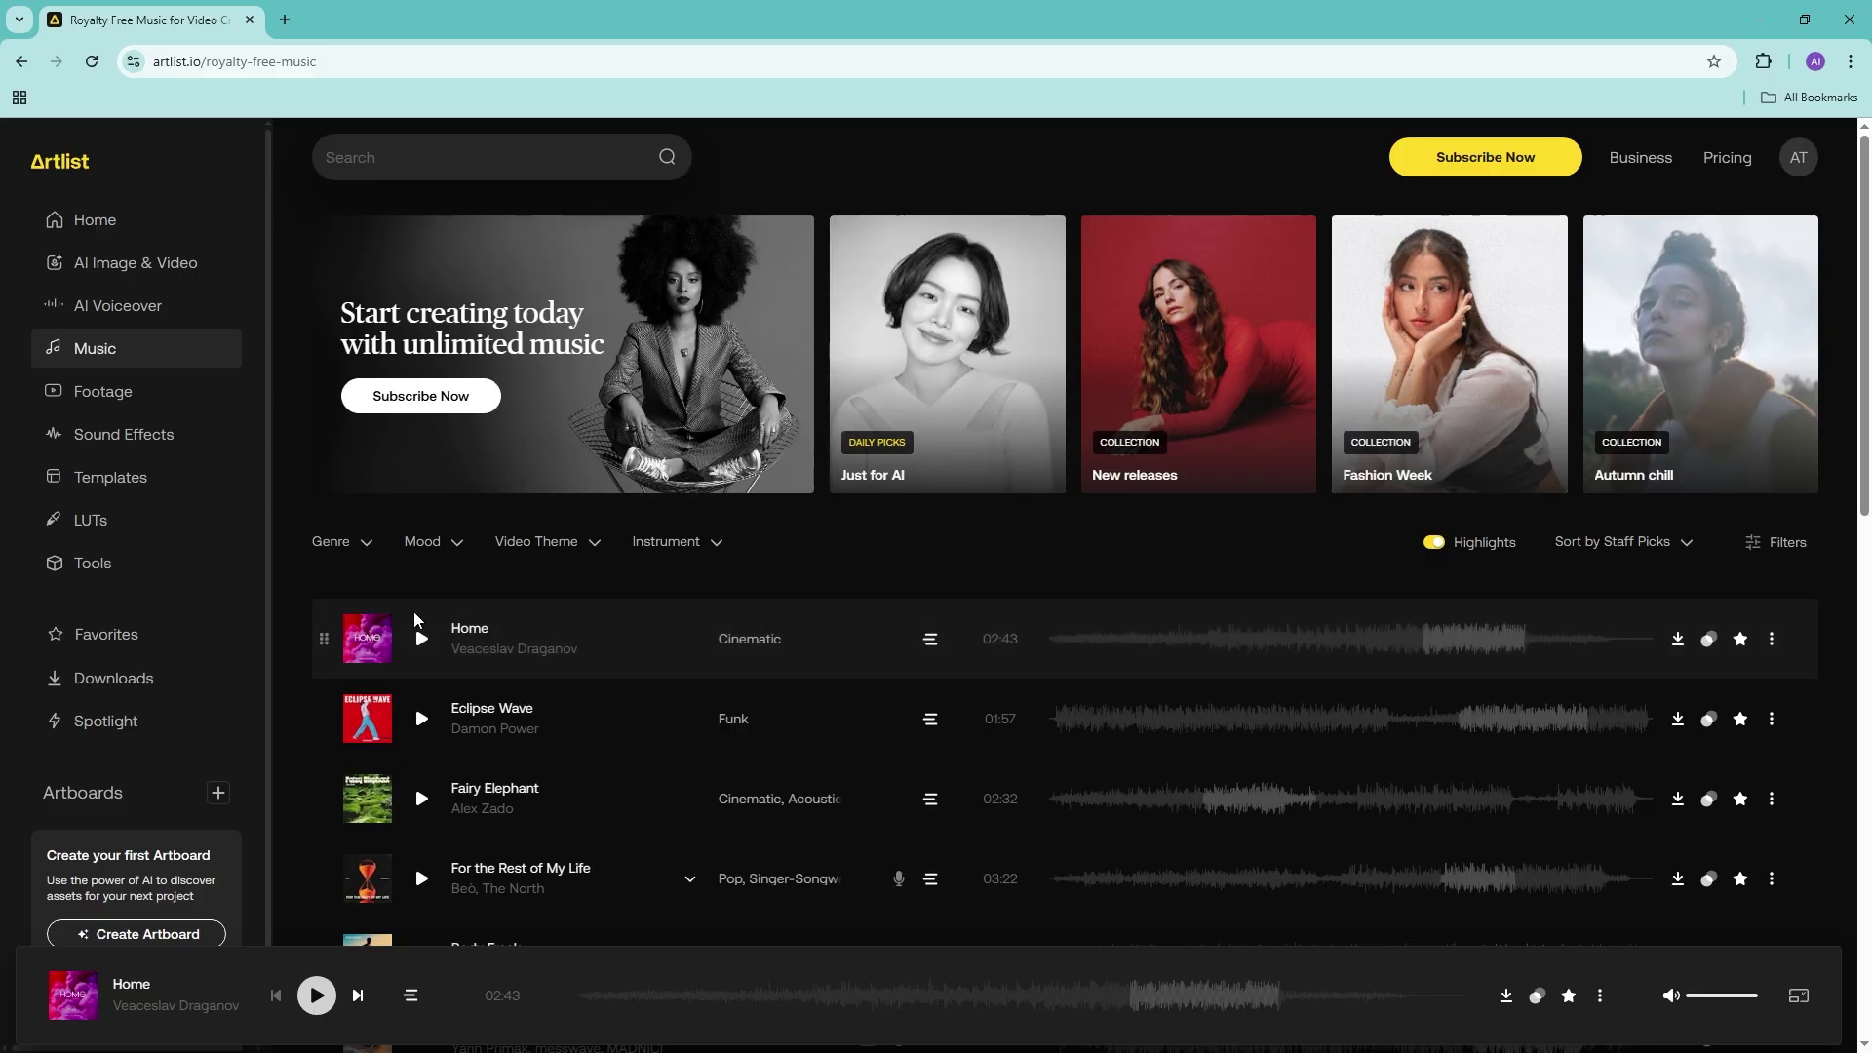
Examine the Genre, Mood, Video Theme and Instrument filter options for the music tracks, leaving all filters unselected.
click(334, 542)
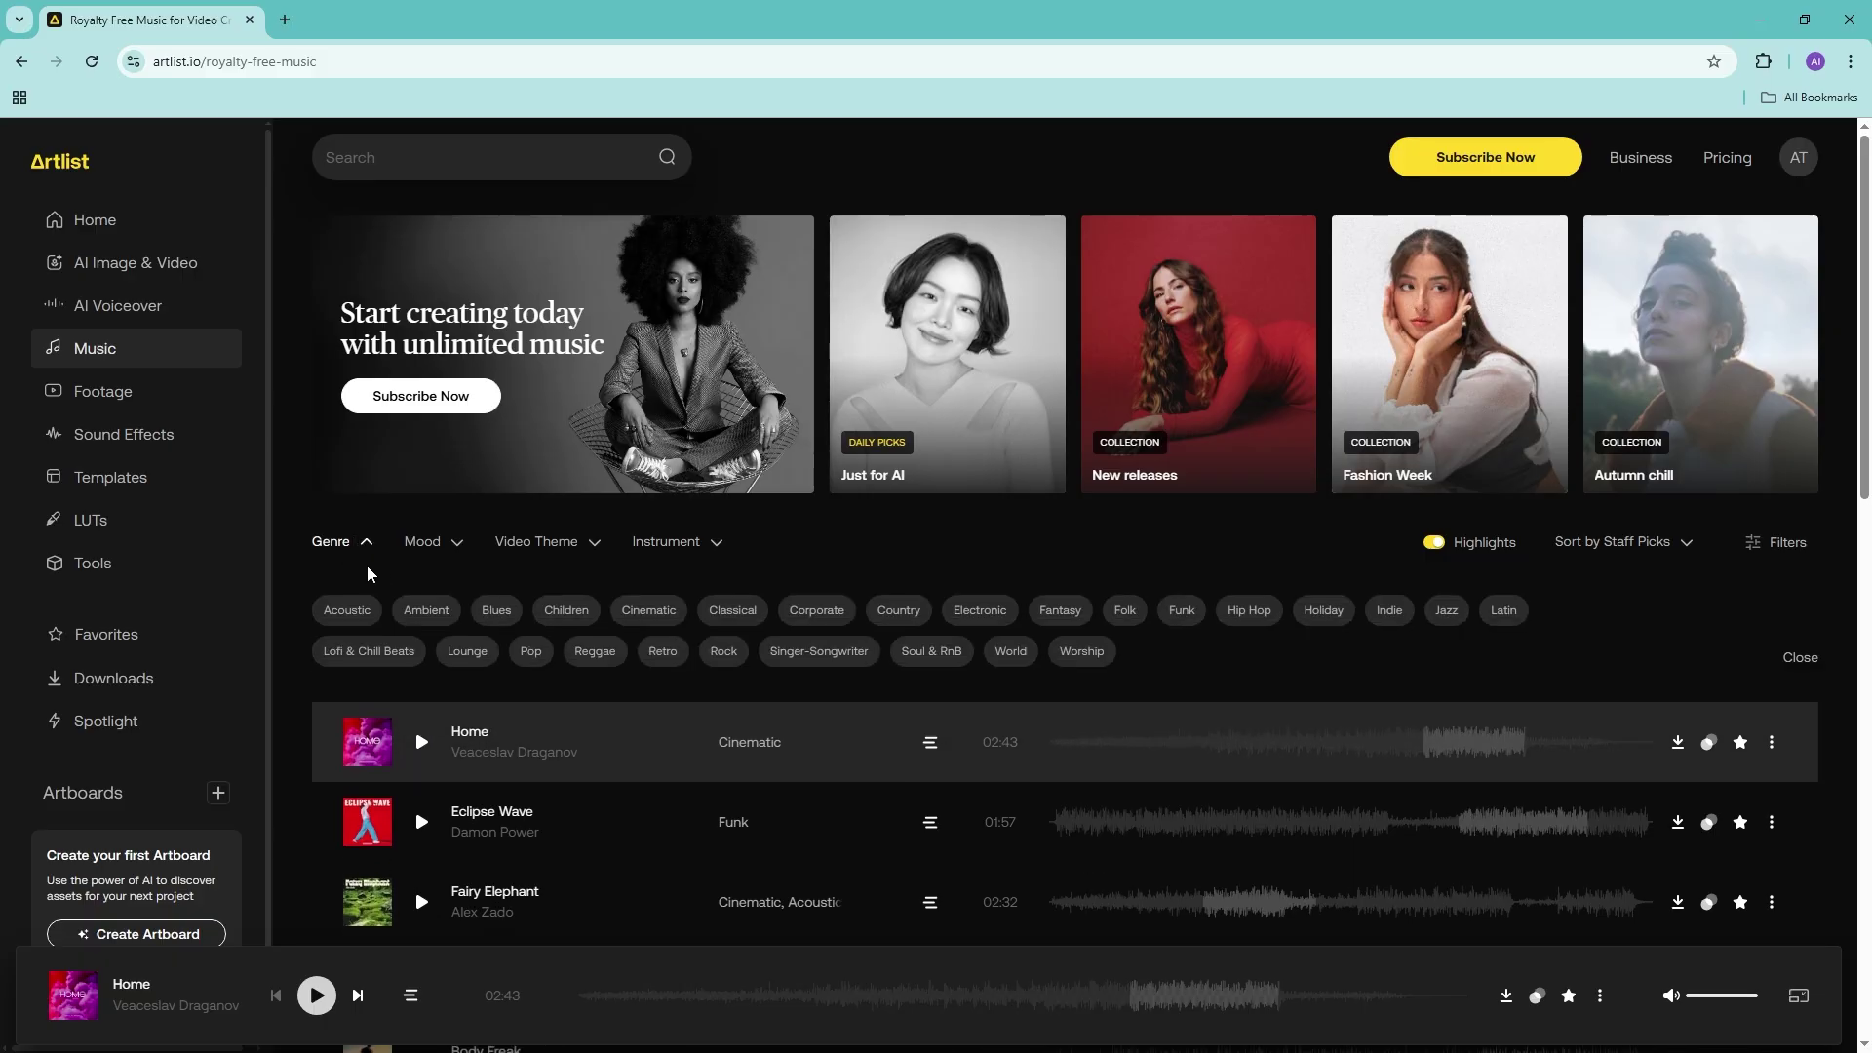
click(429, 543)
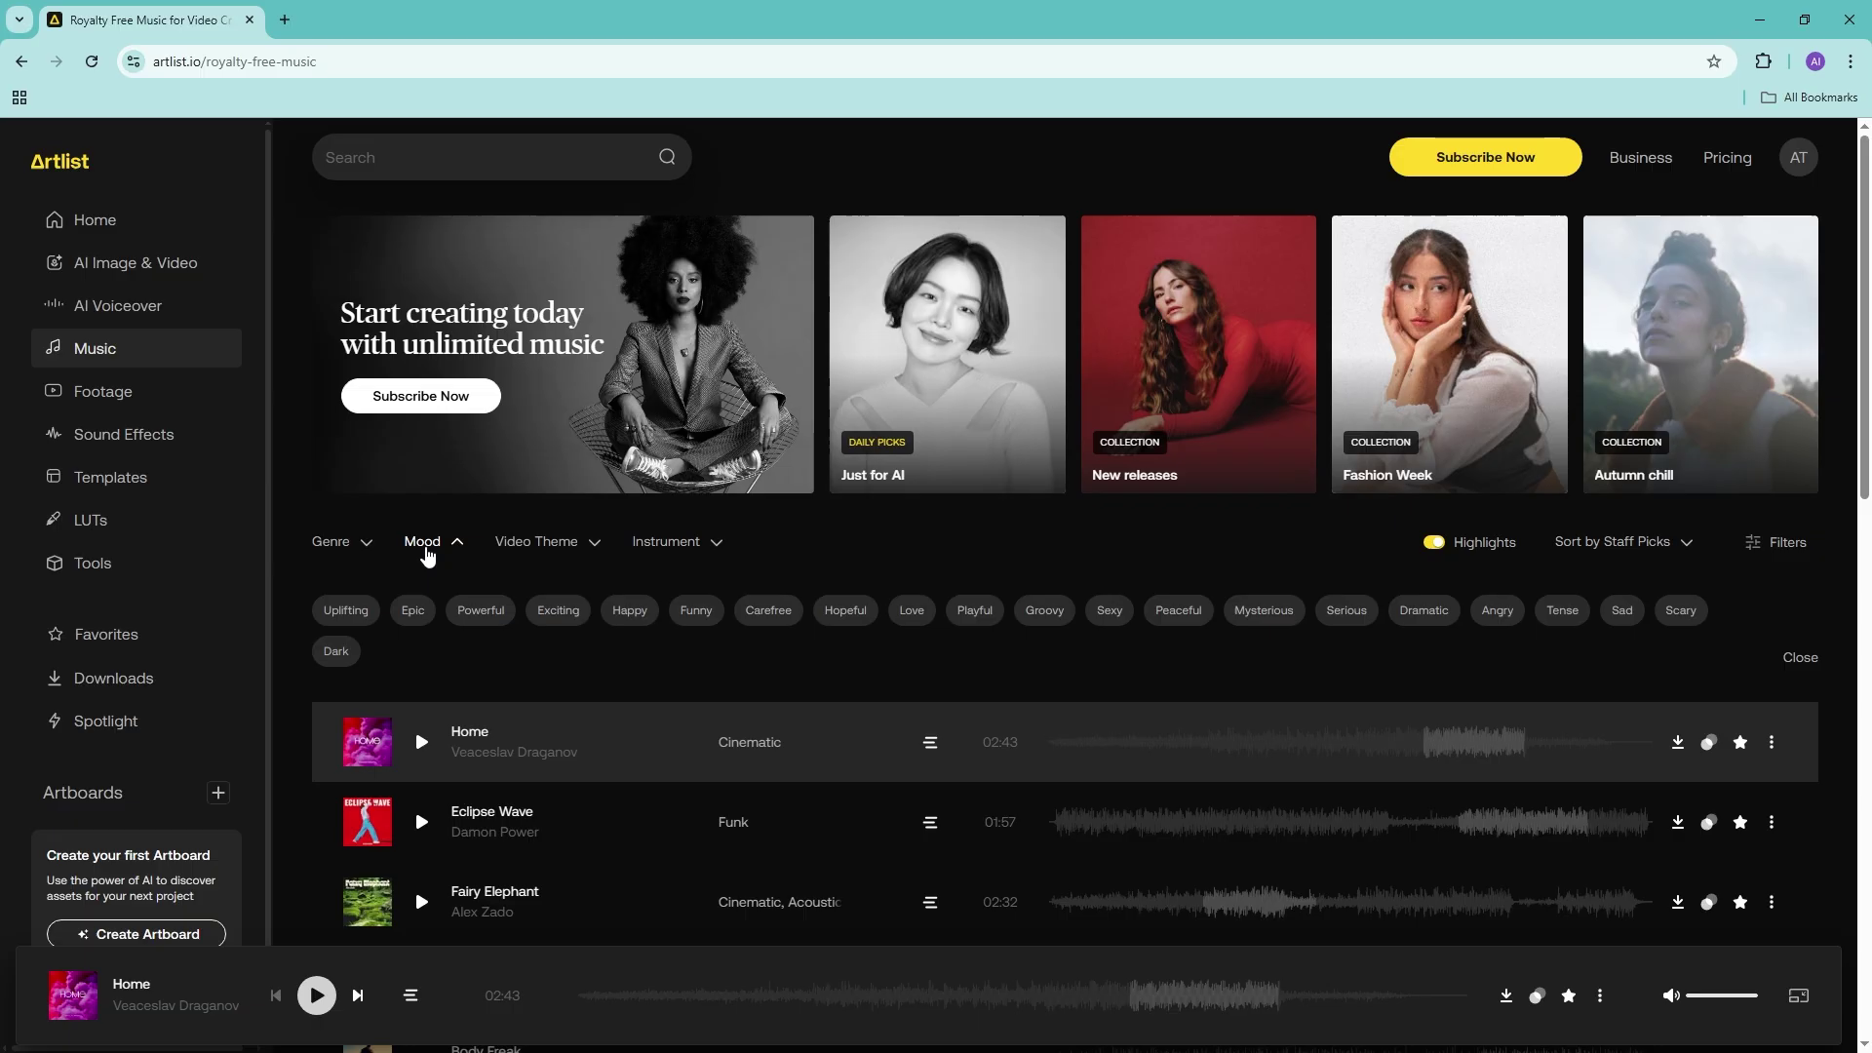
click(542, 543)
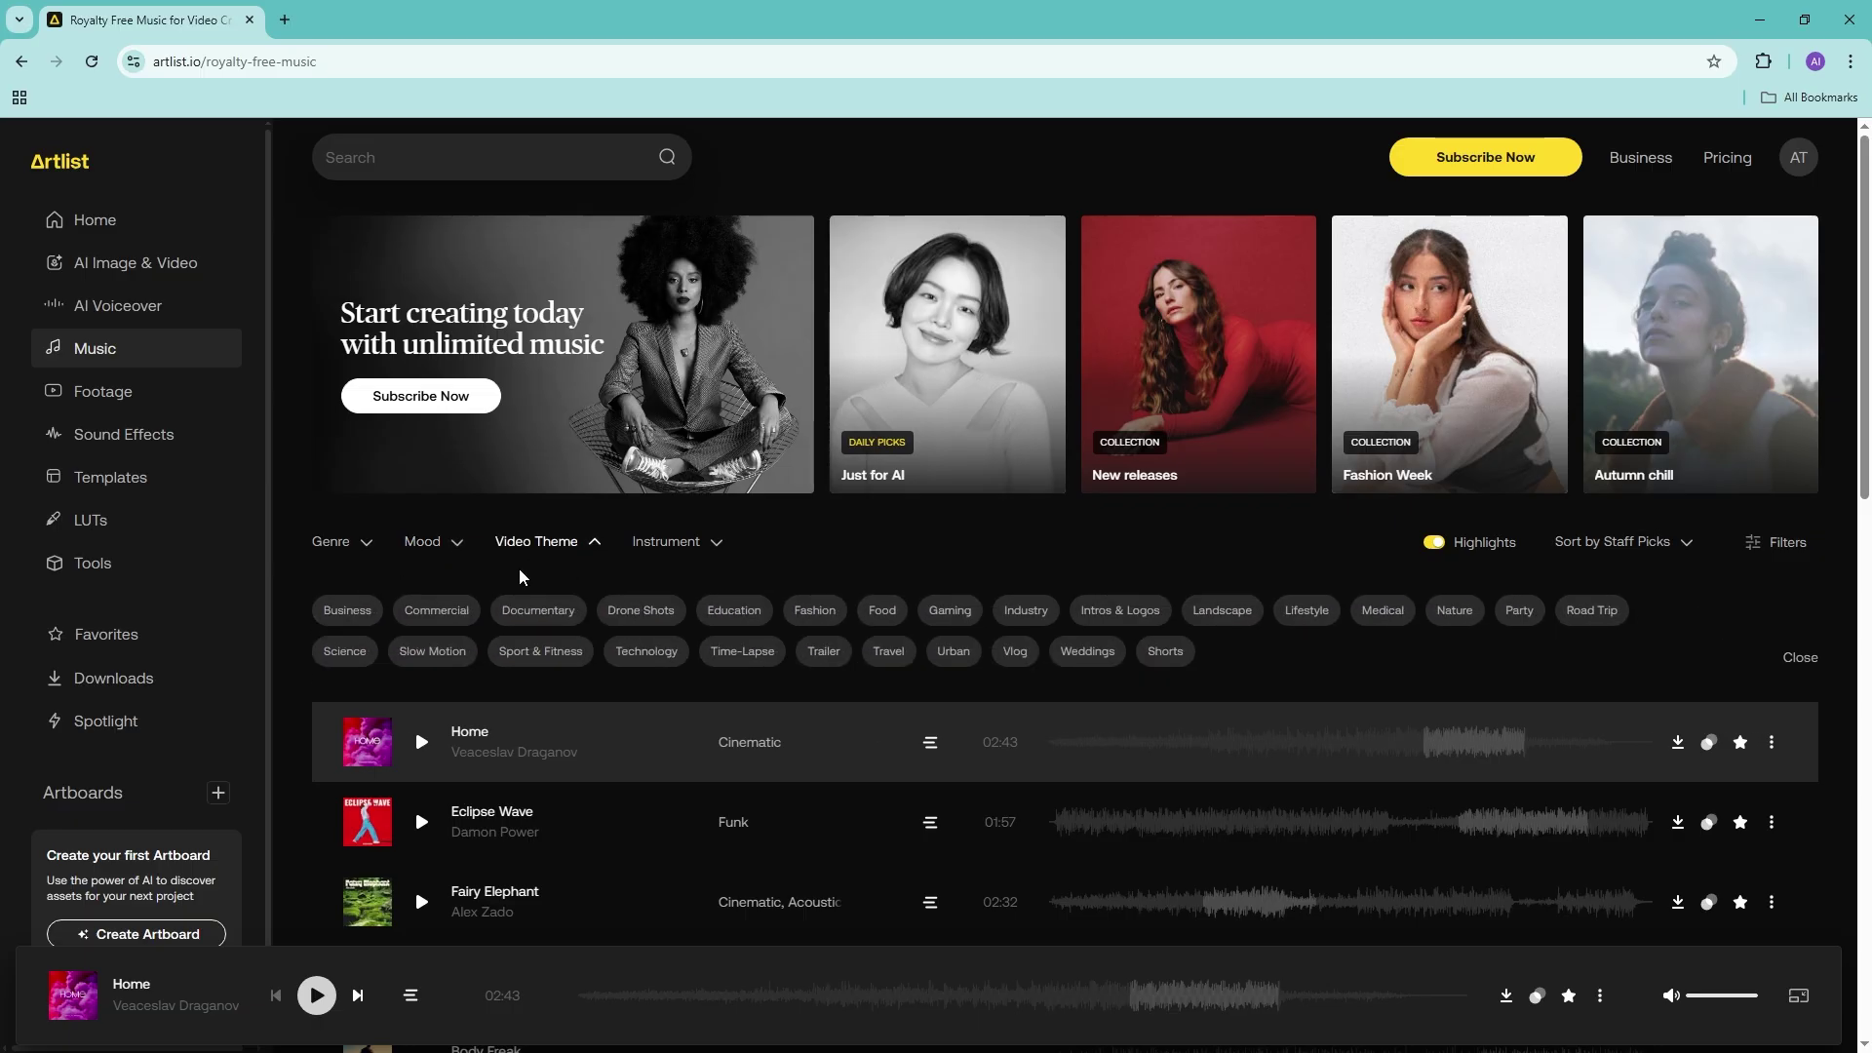
click(685, 543)
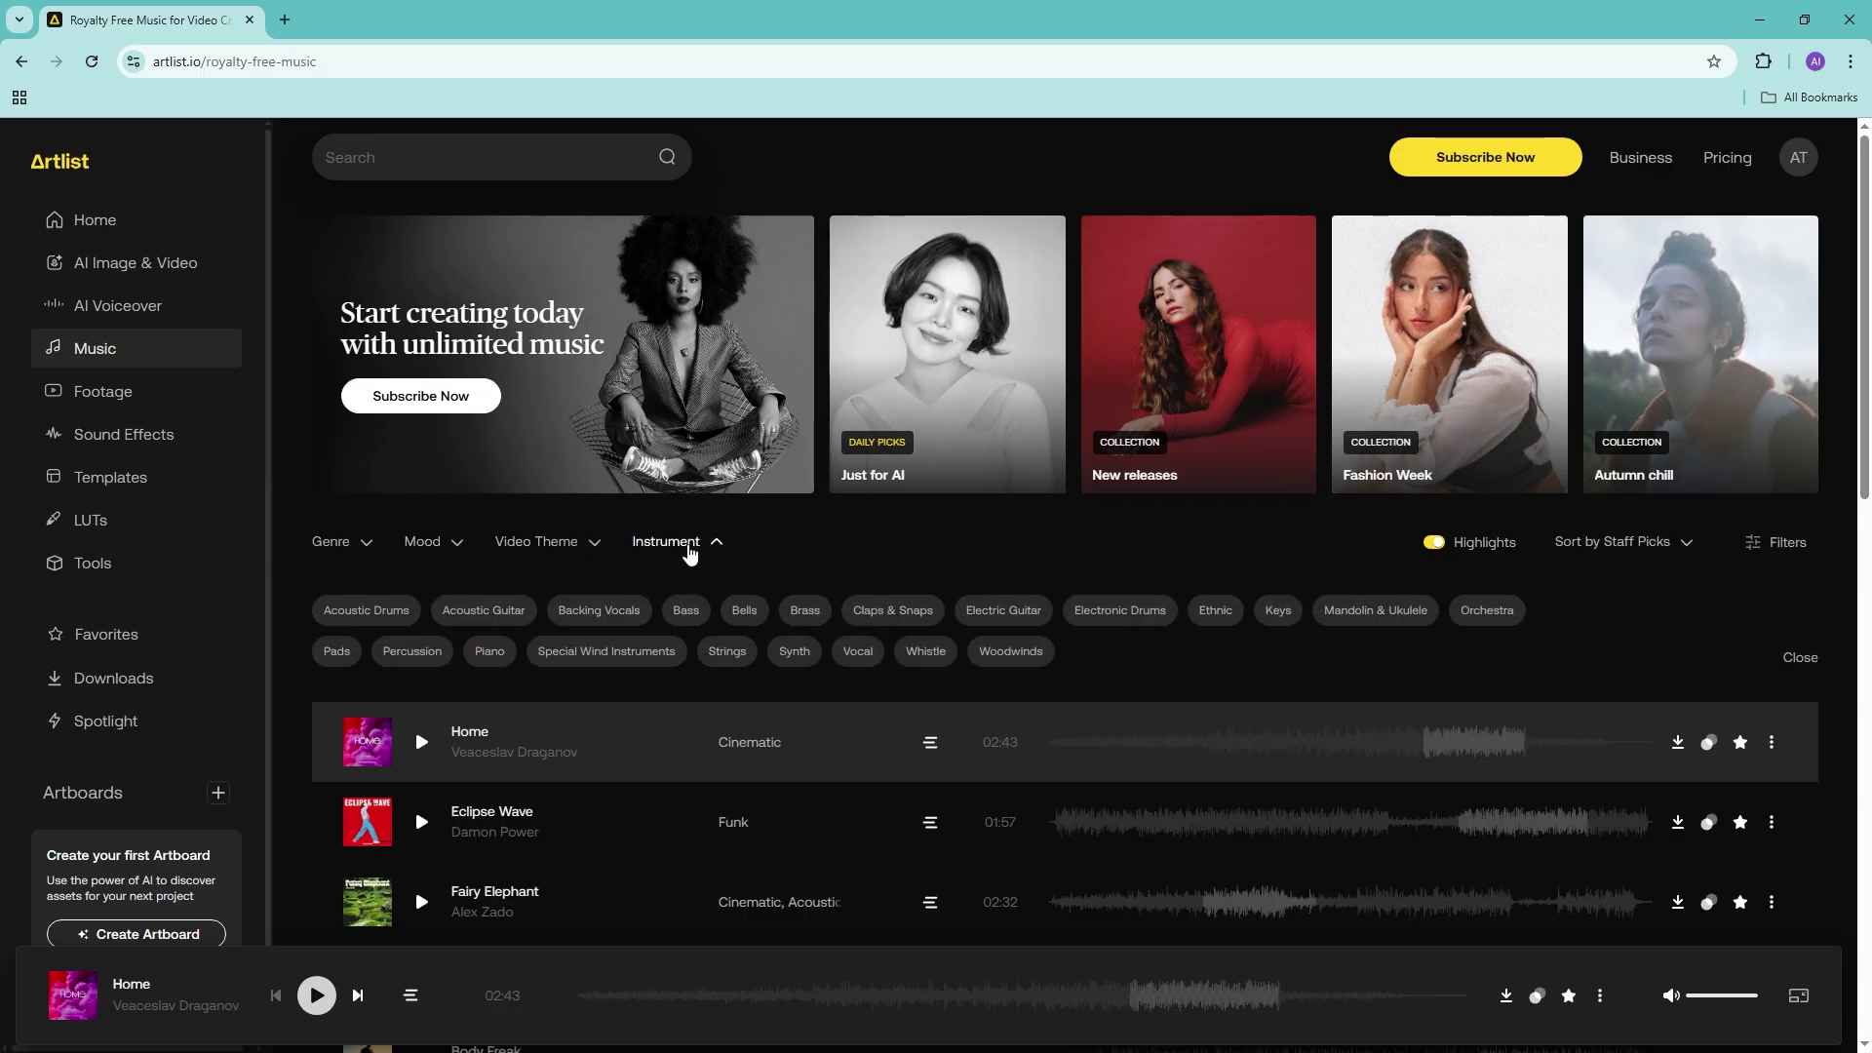
click(690, 546)
Sort the music tracks first by Top Downloads and finally by Newest, and open the music search with its trending searches.
click(1627, 548)
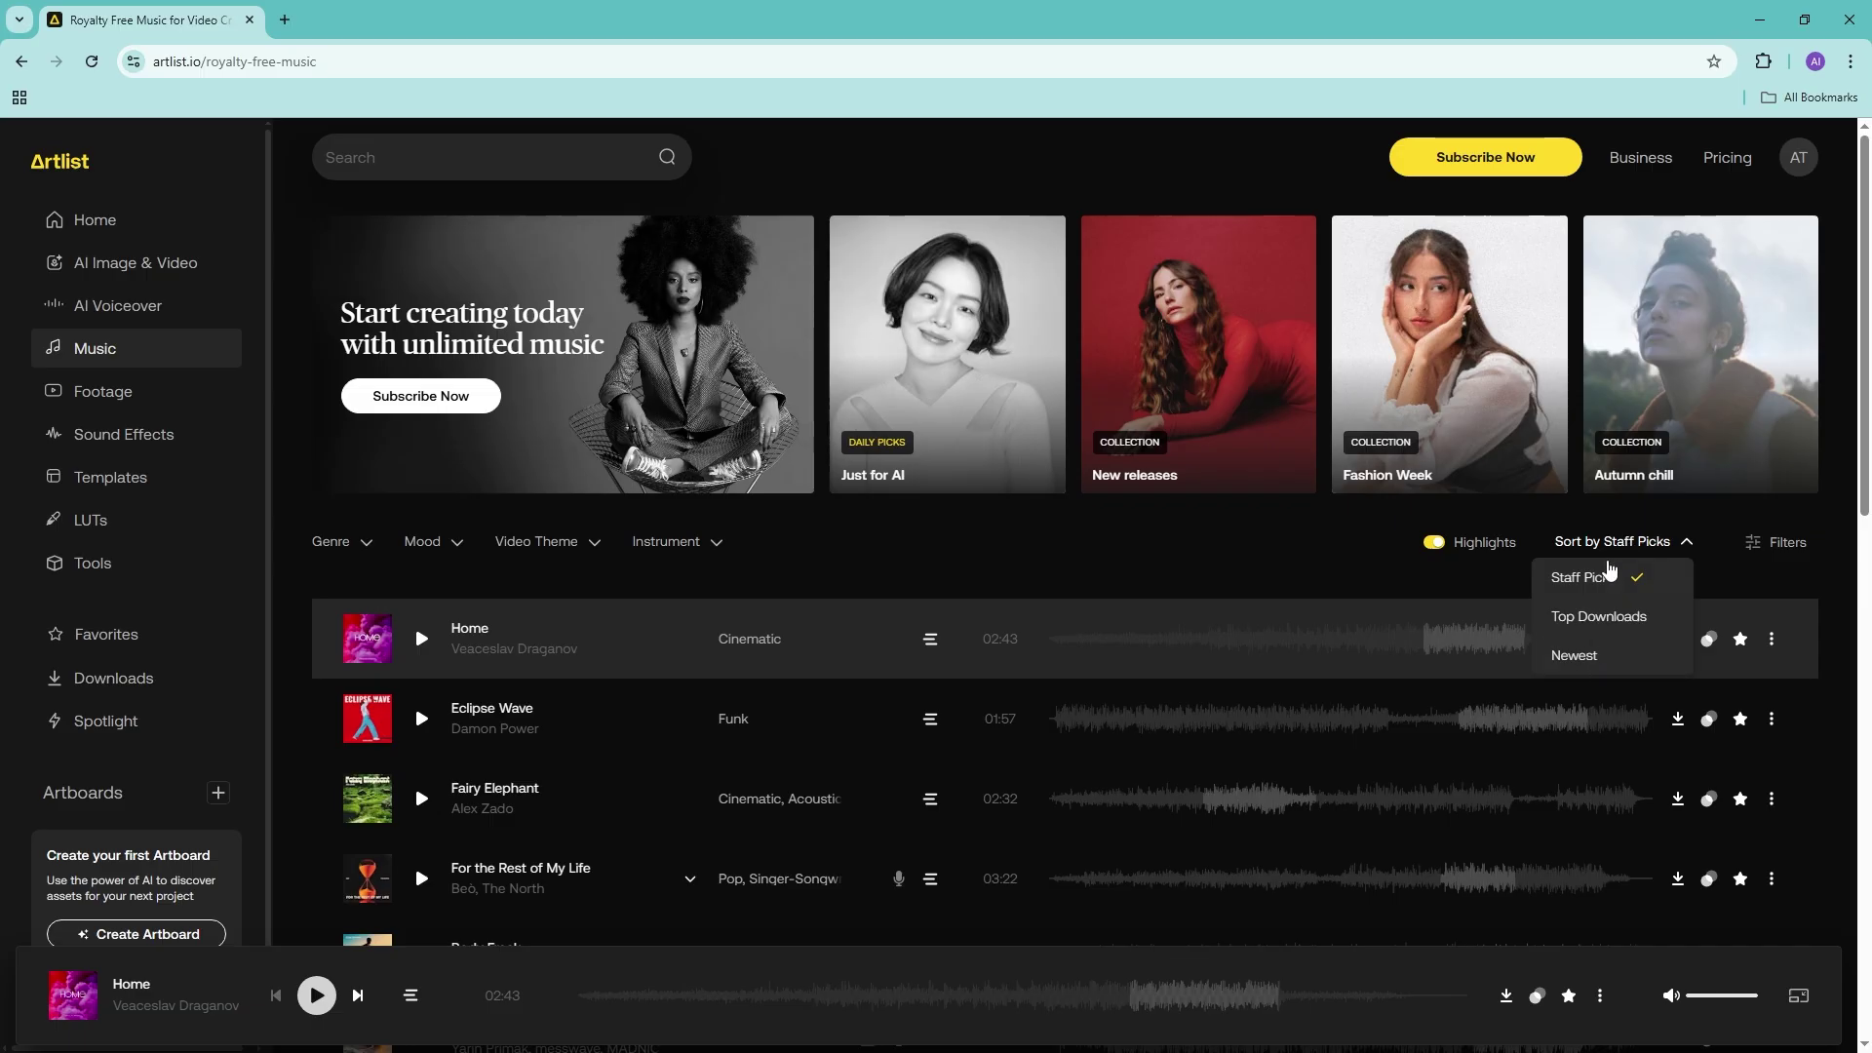
click(1608, 618)
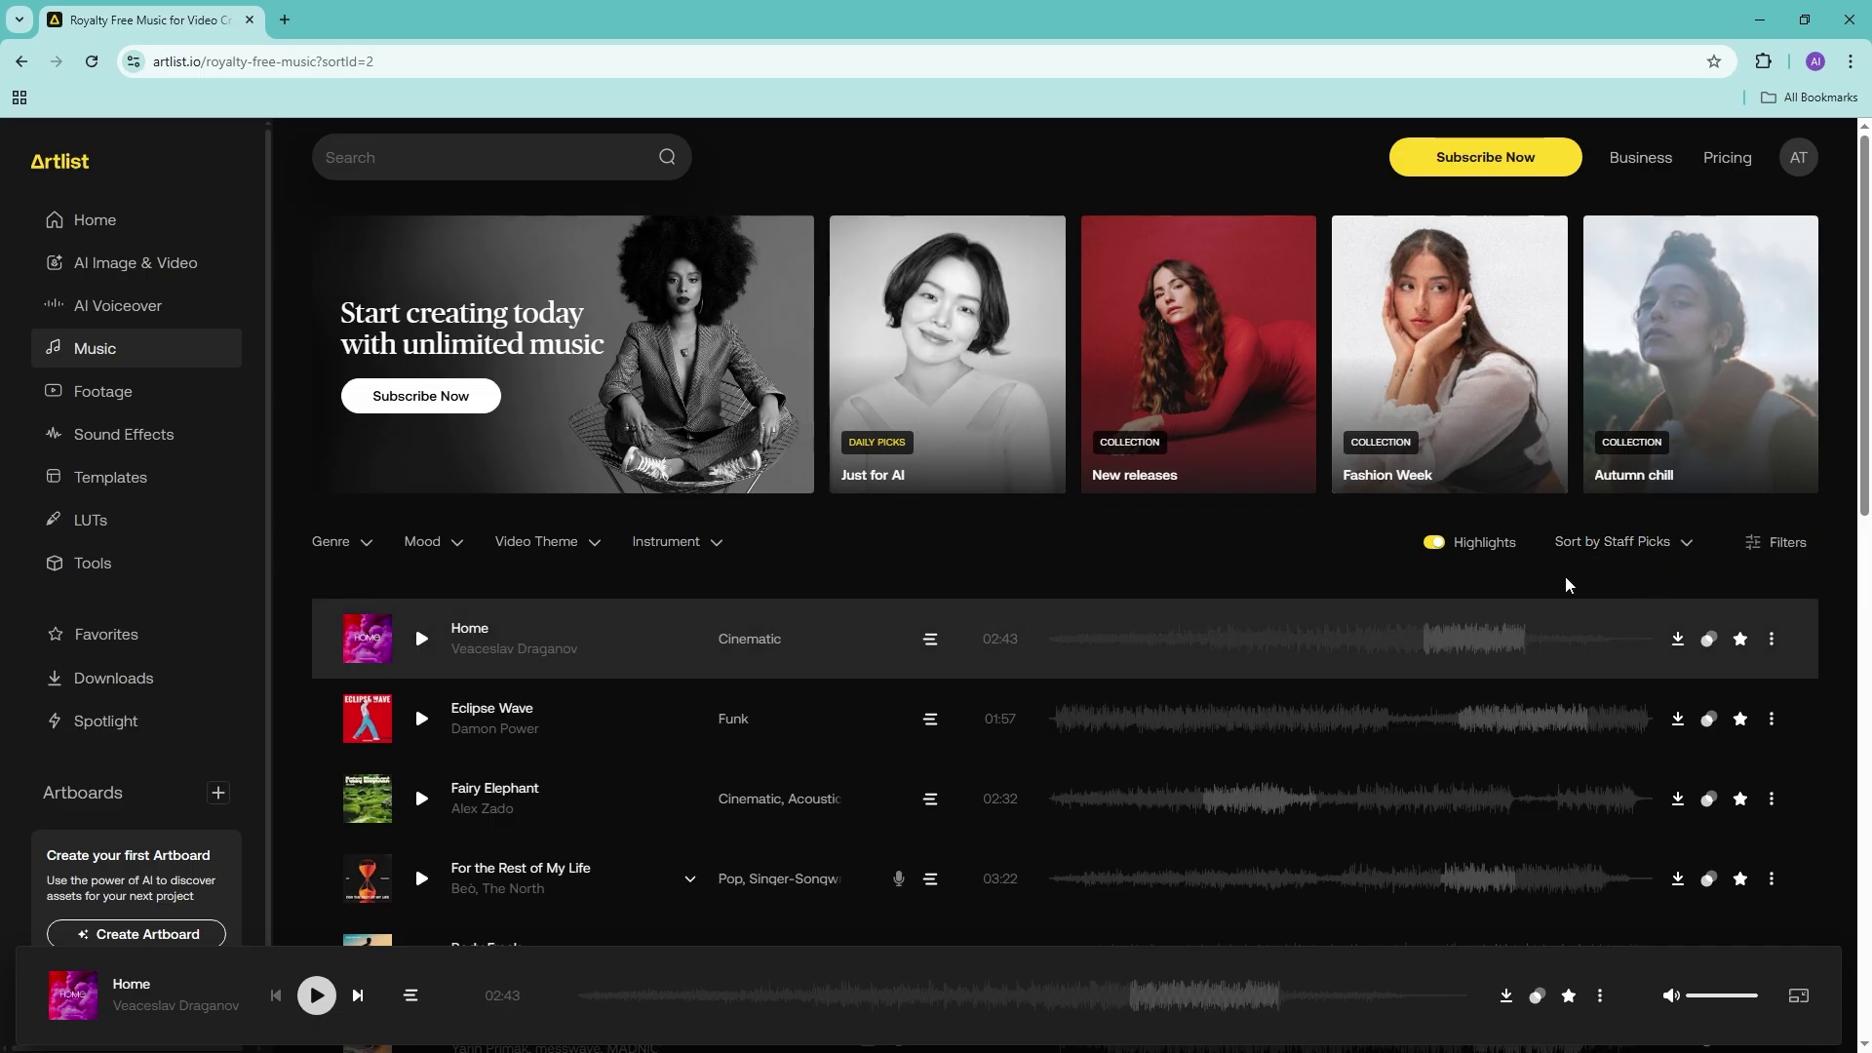
click(1659, 550)
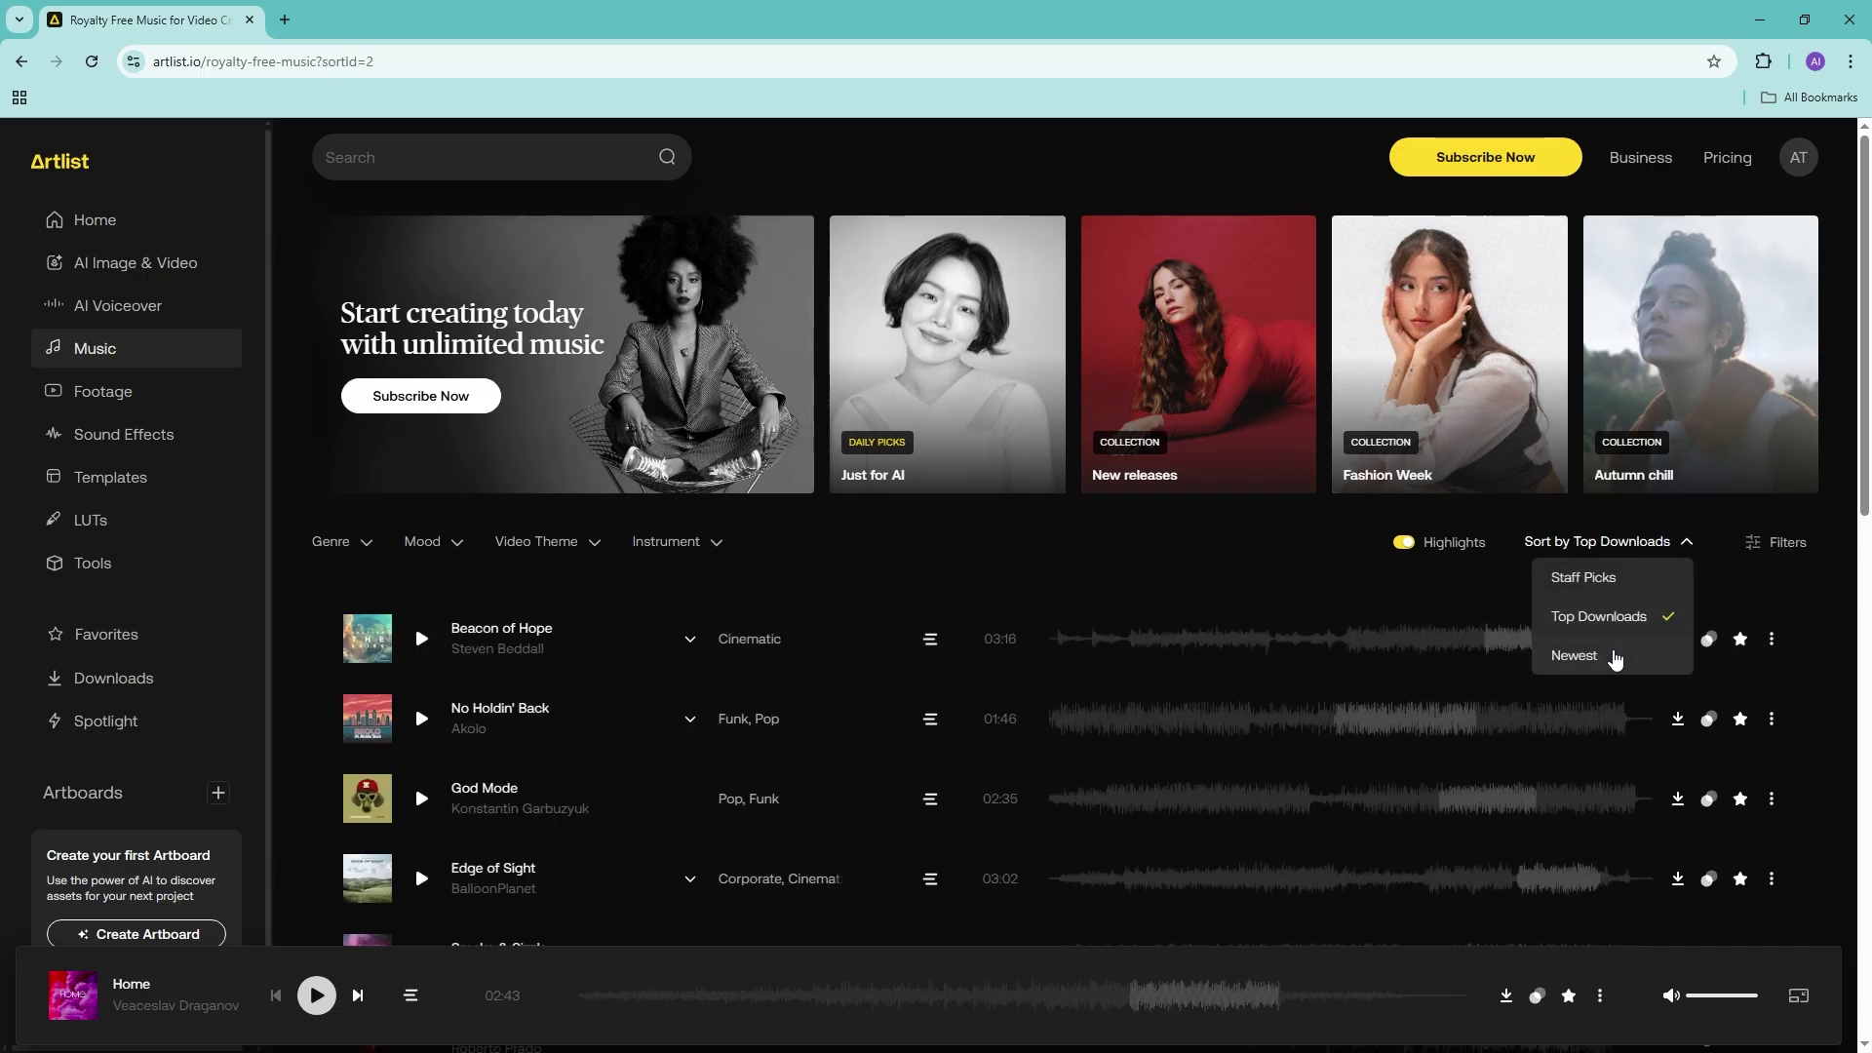
click(1621, 656)
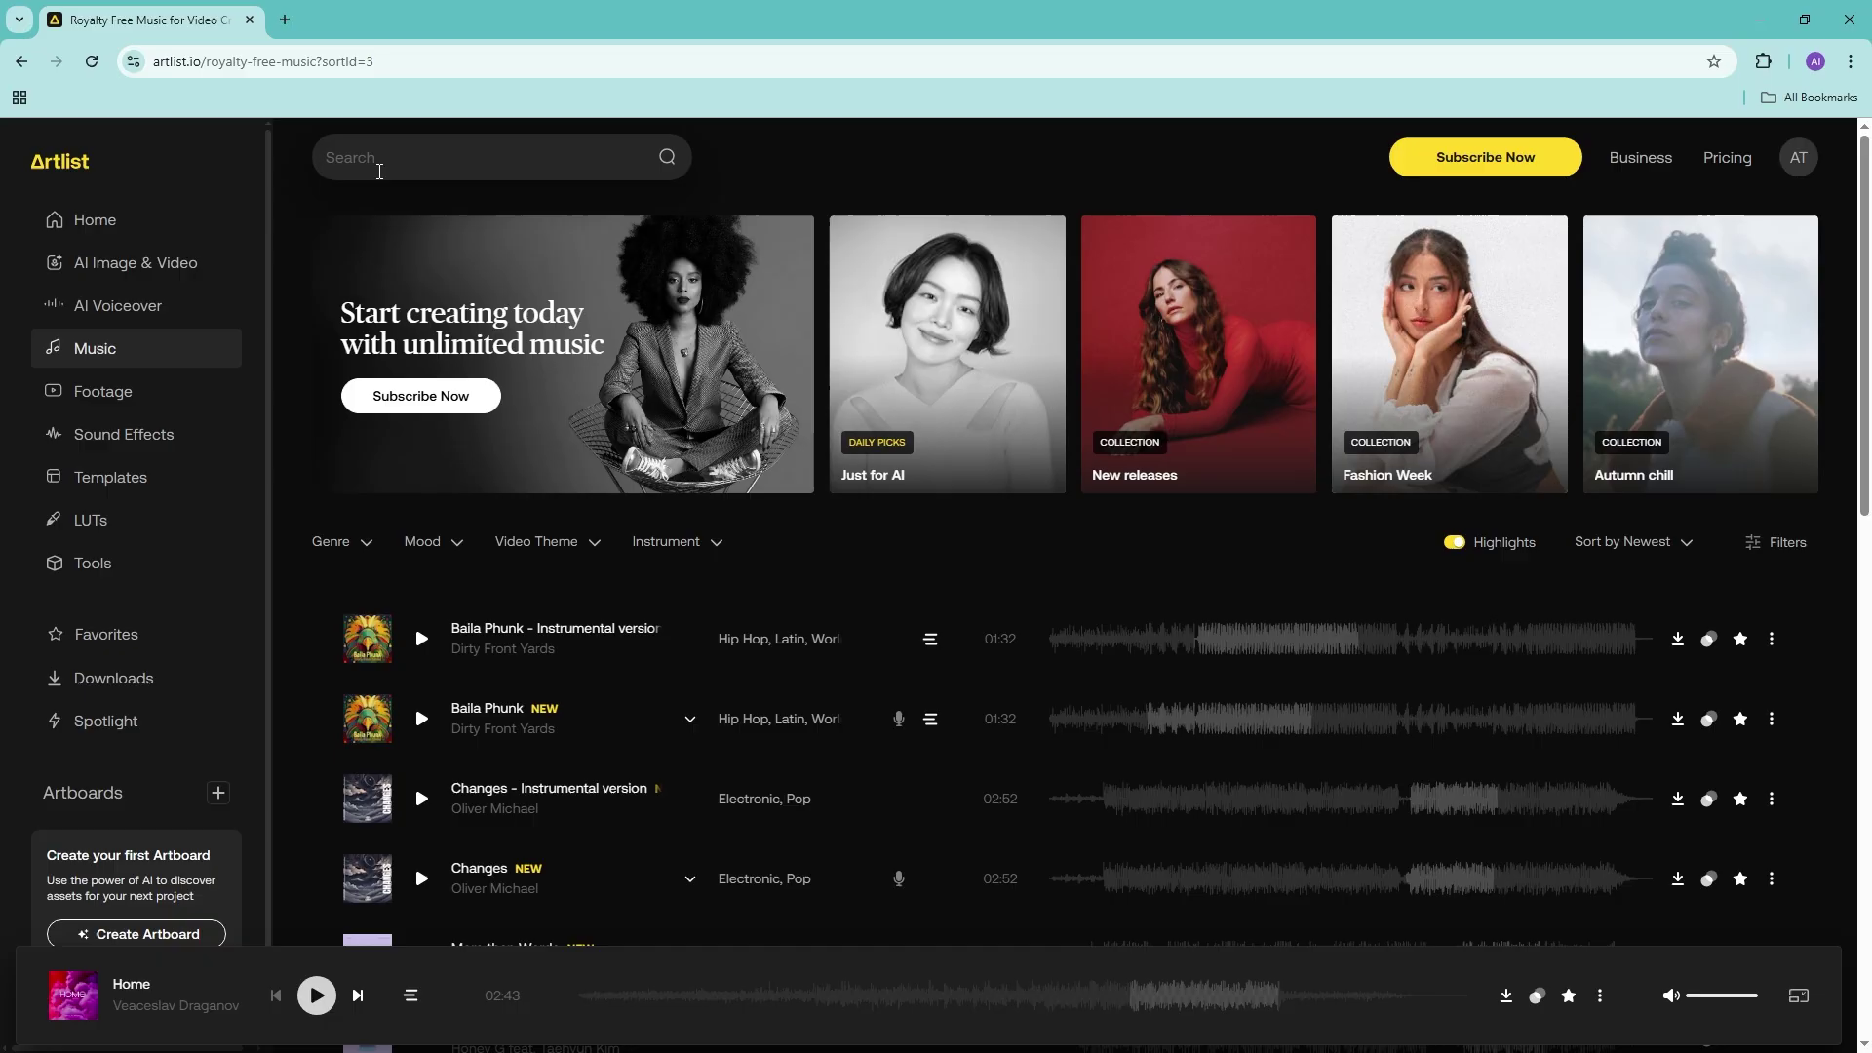
click(379, 171)
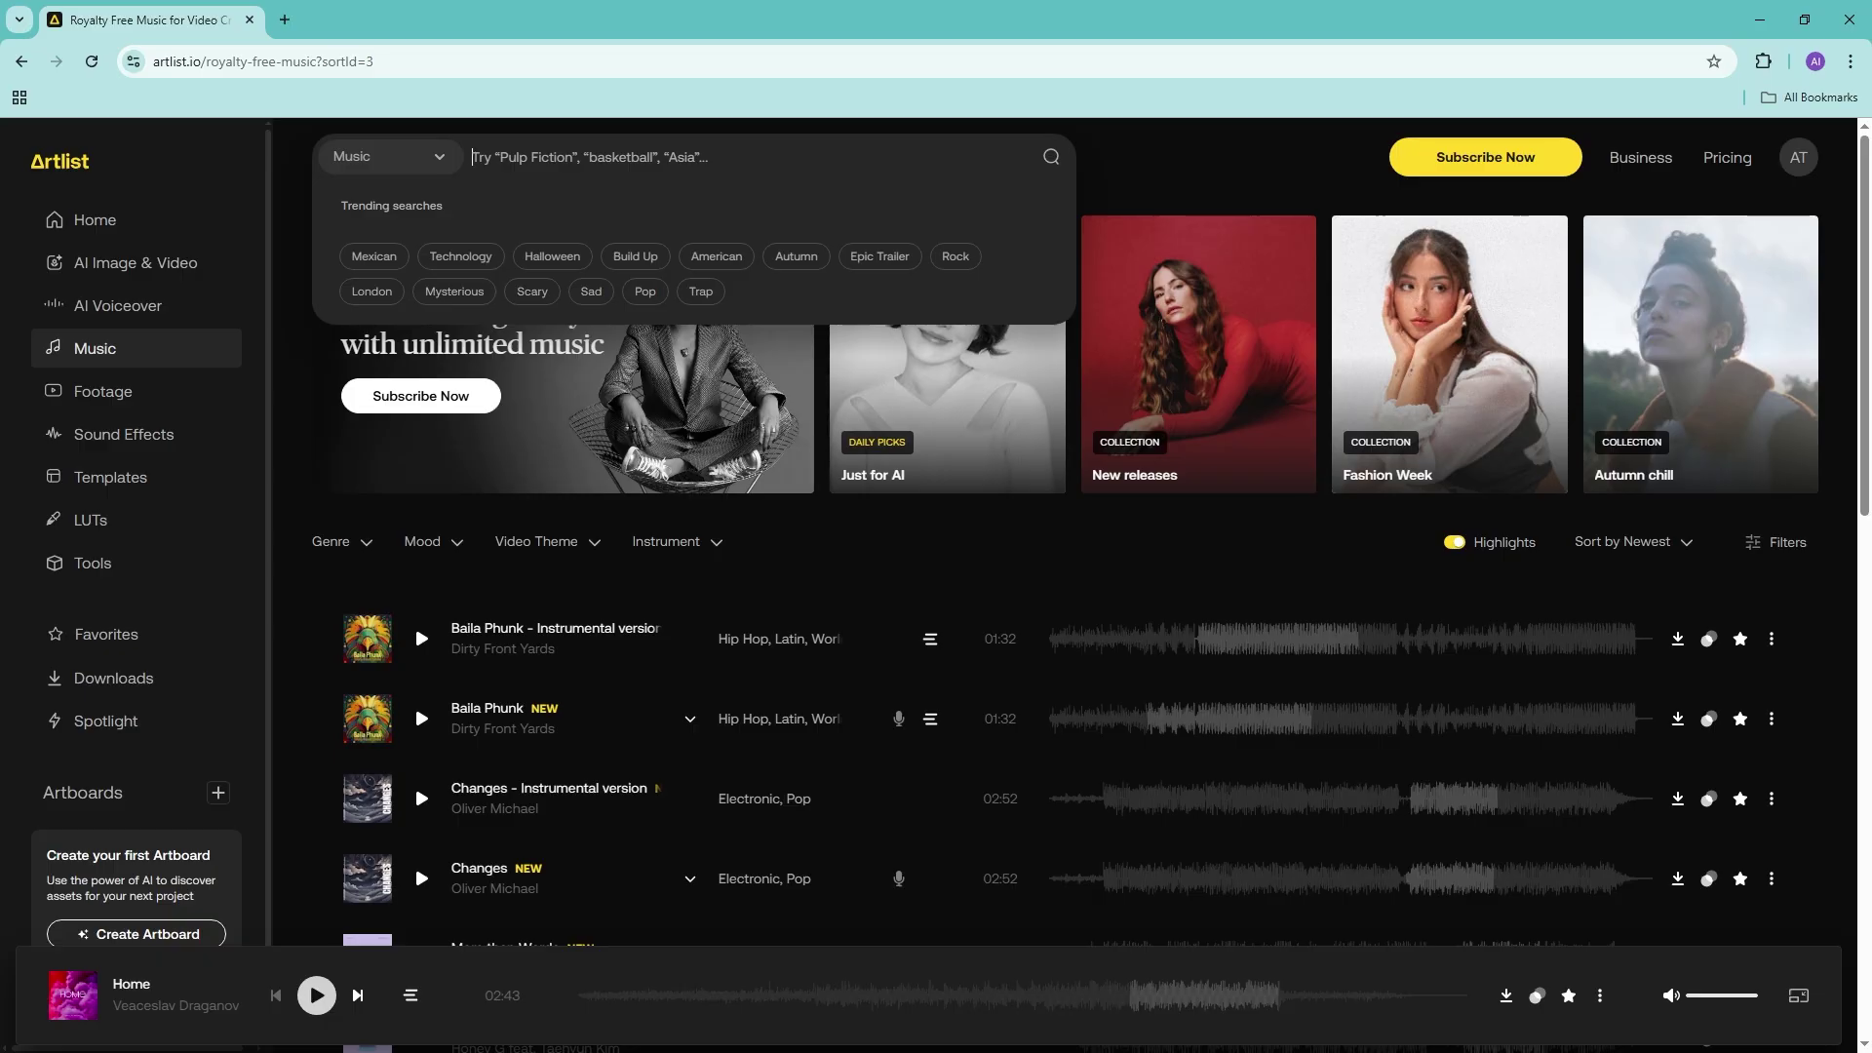
Open the Footage catalogue and look through its stock clips.
click(136, 407)
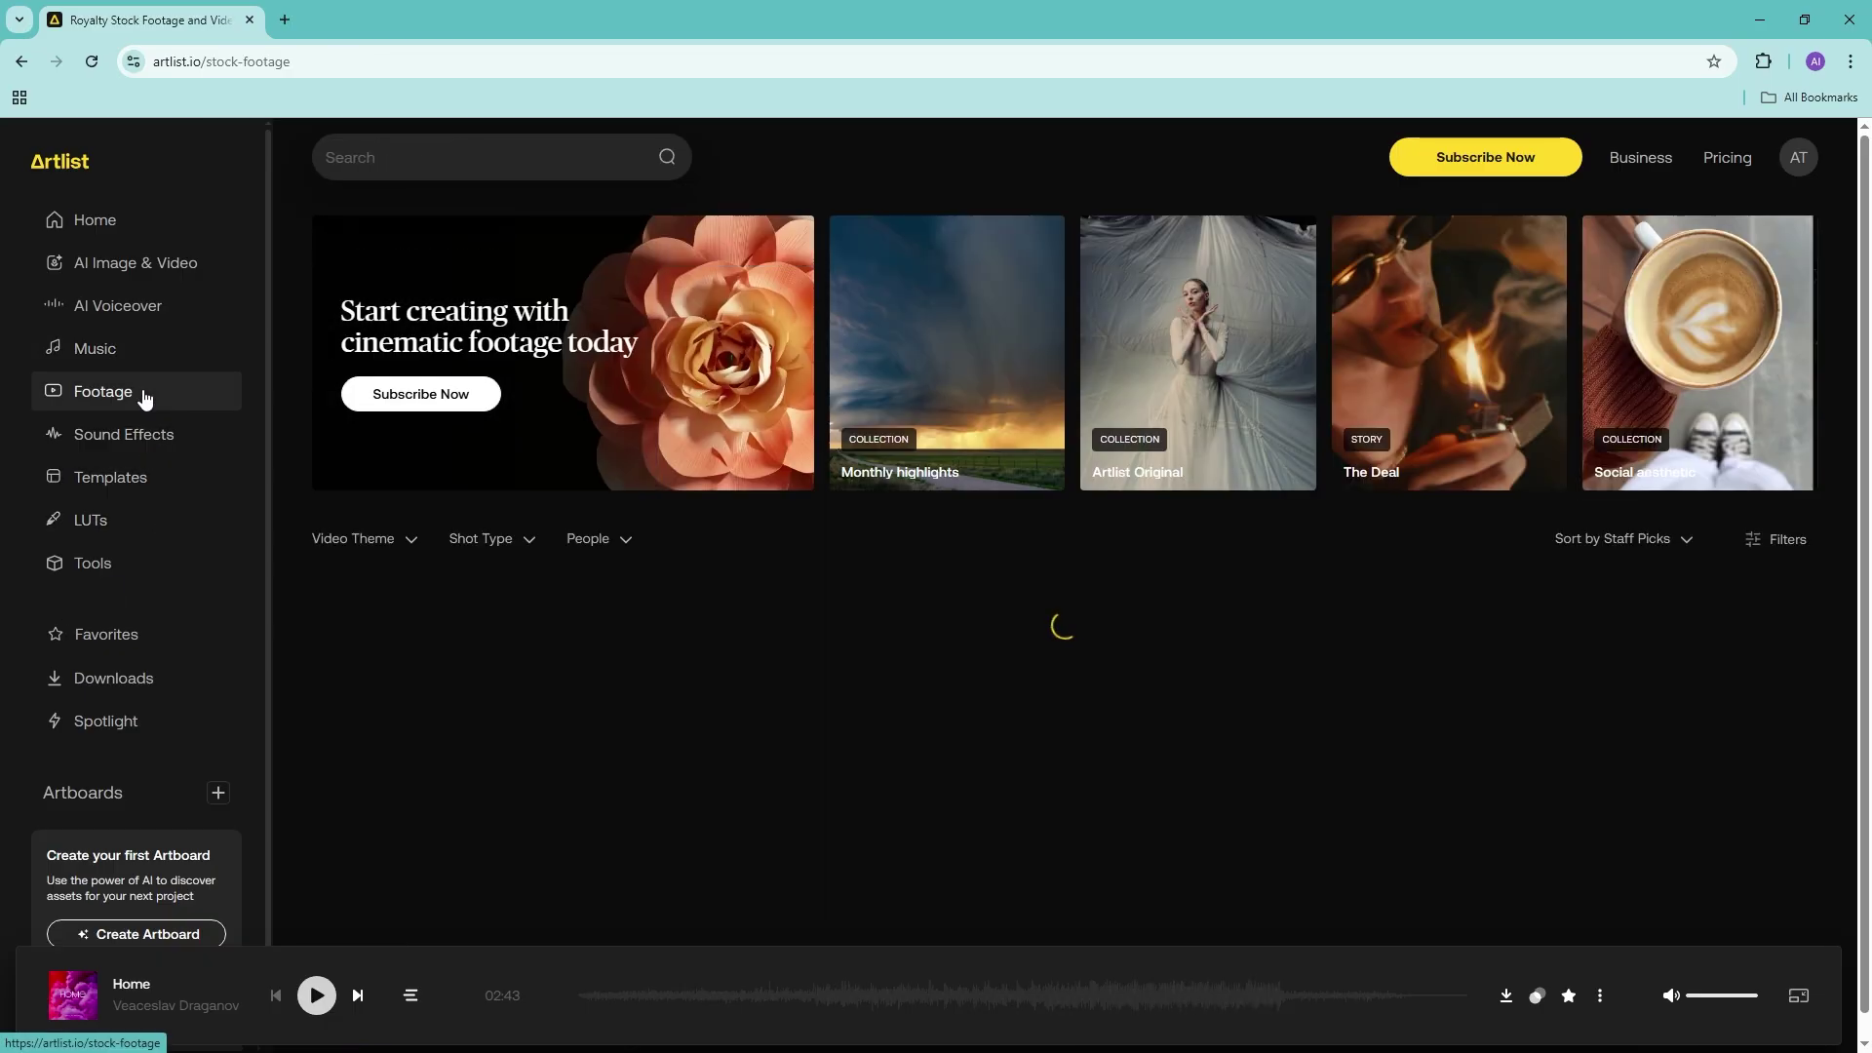
scroll(975, 653, down, 3)
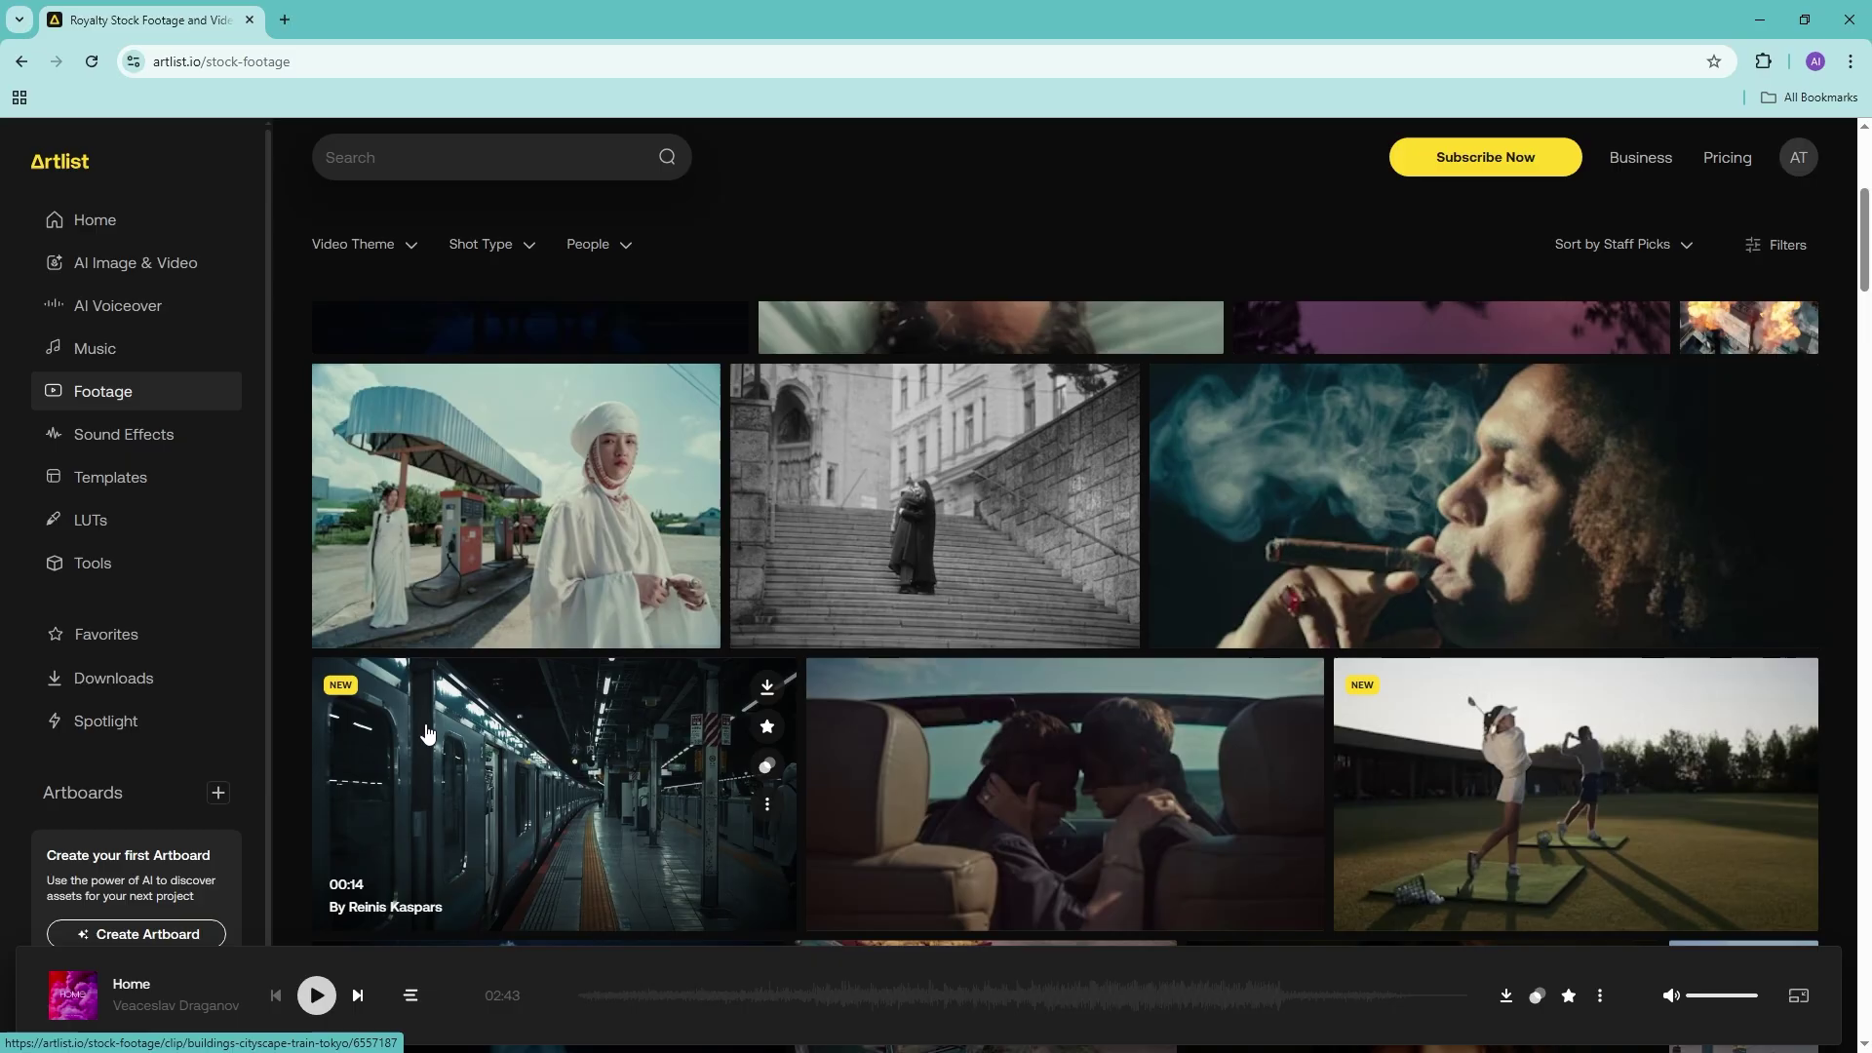
scroll(428, 732, up, 1)
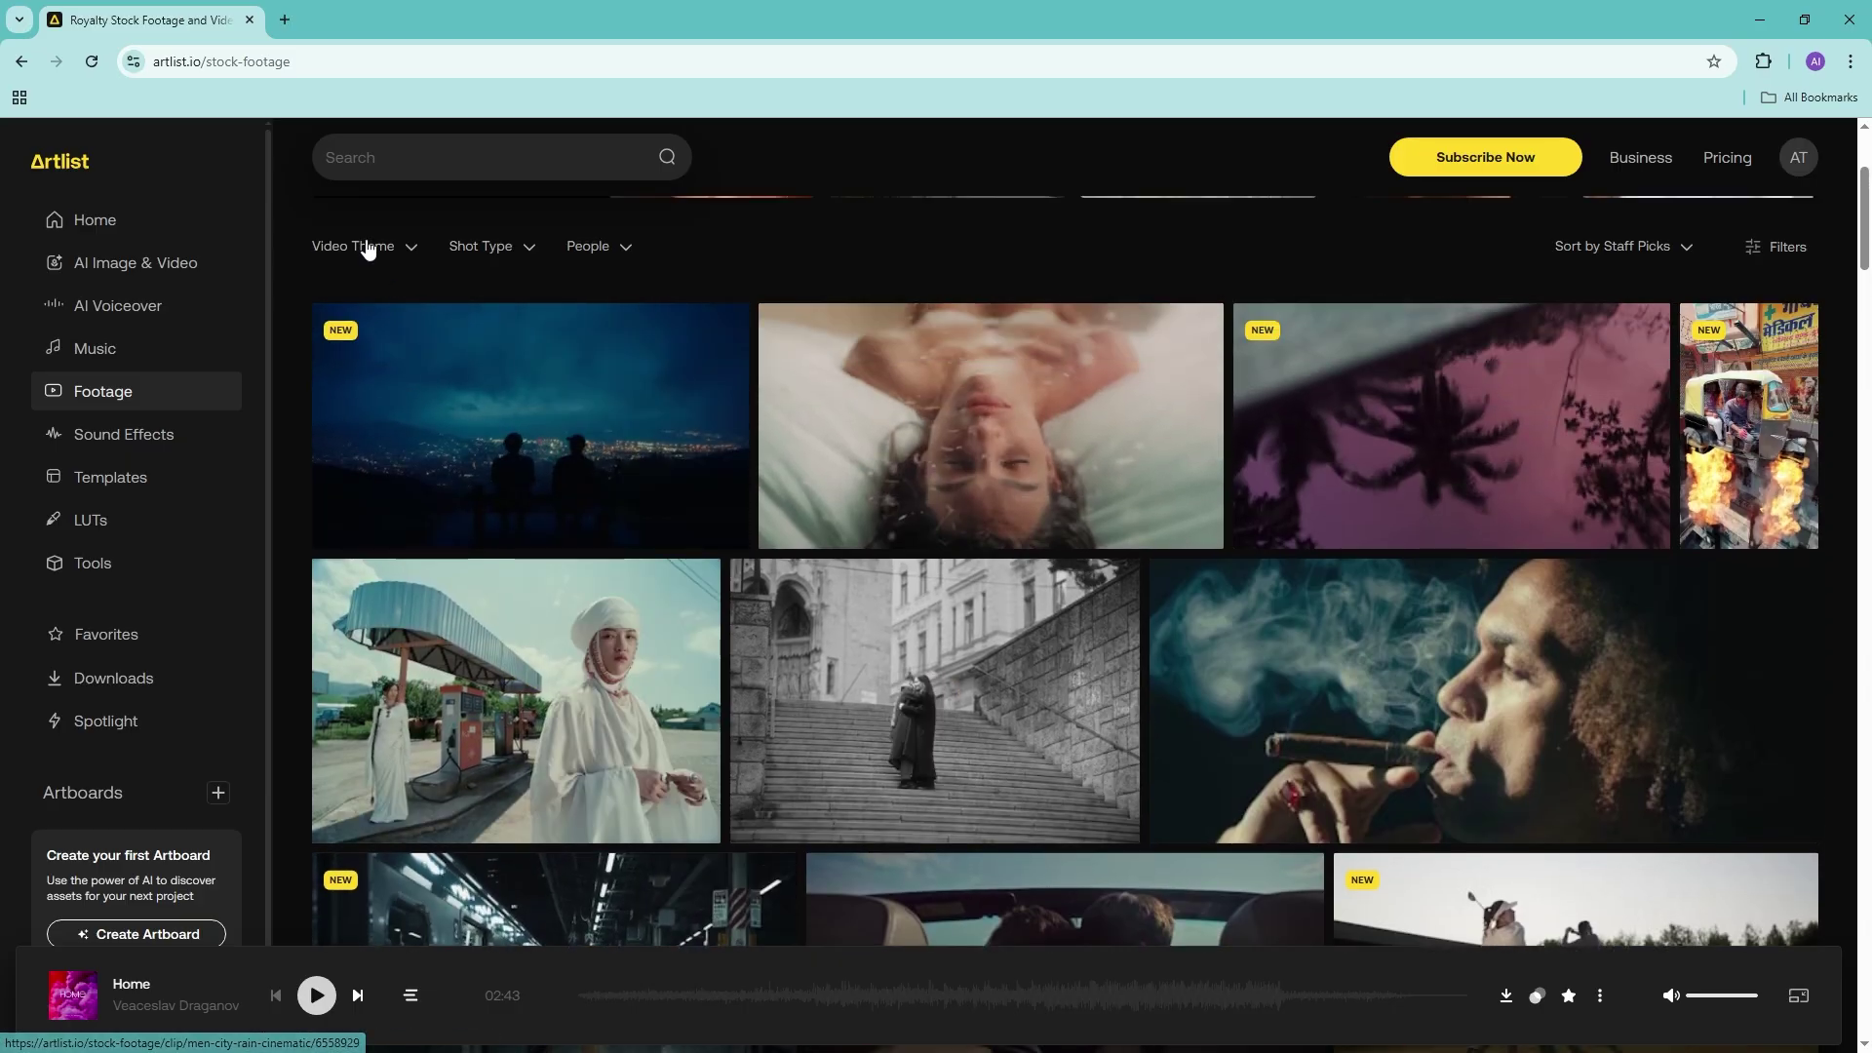
Examine the Video Theme, Shot Type and People filter options for footage, and look through more of the clips.
click(371, 248)
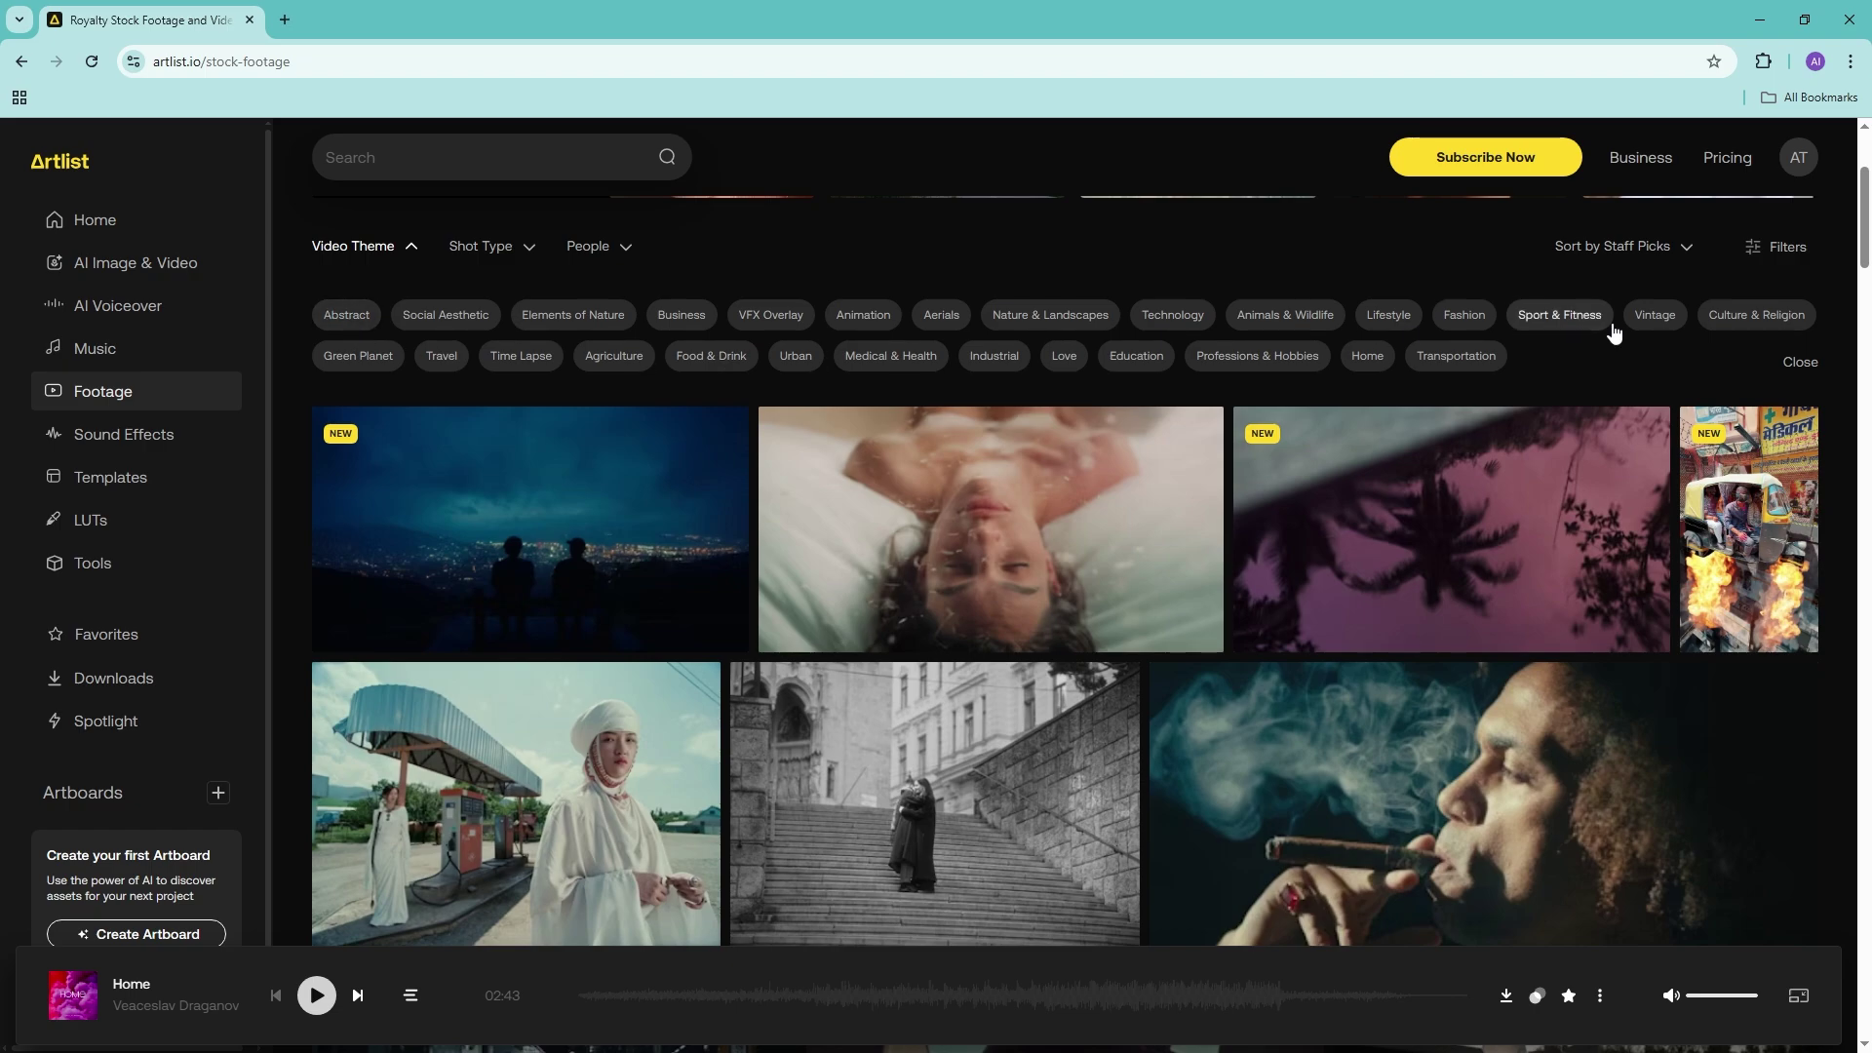
click(492, 247)
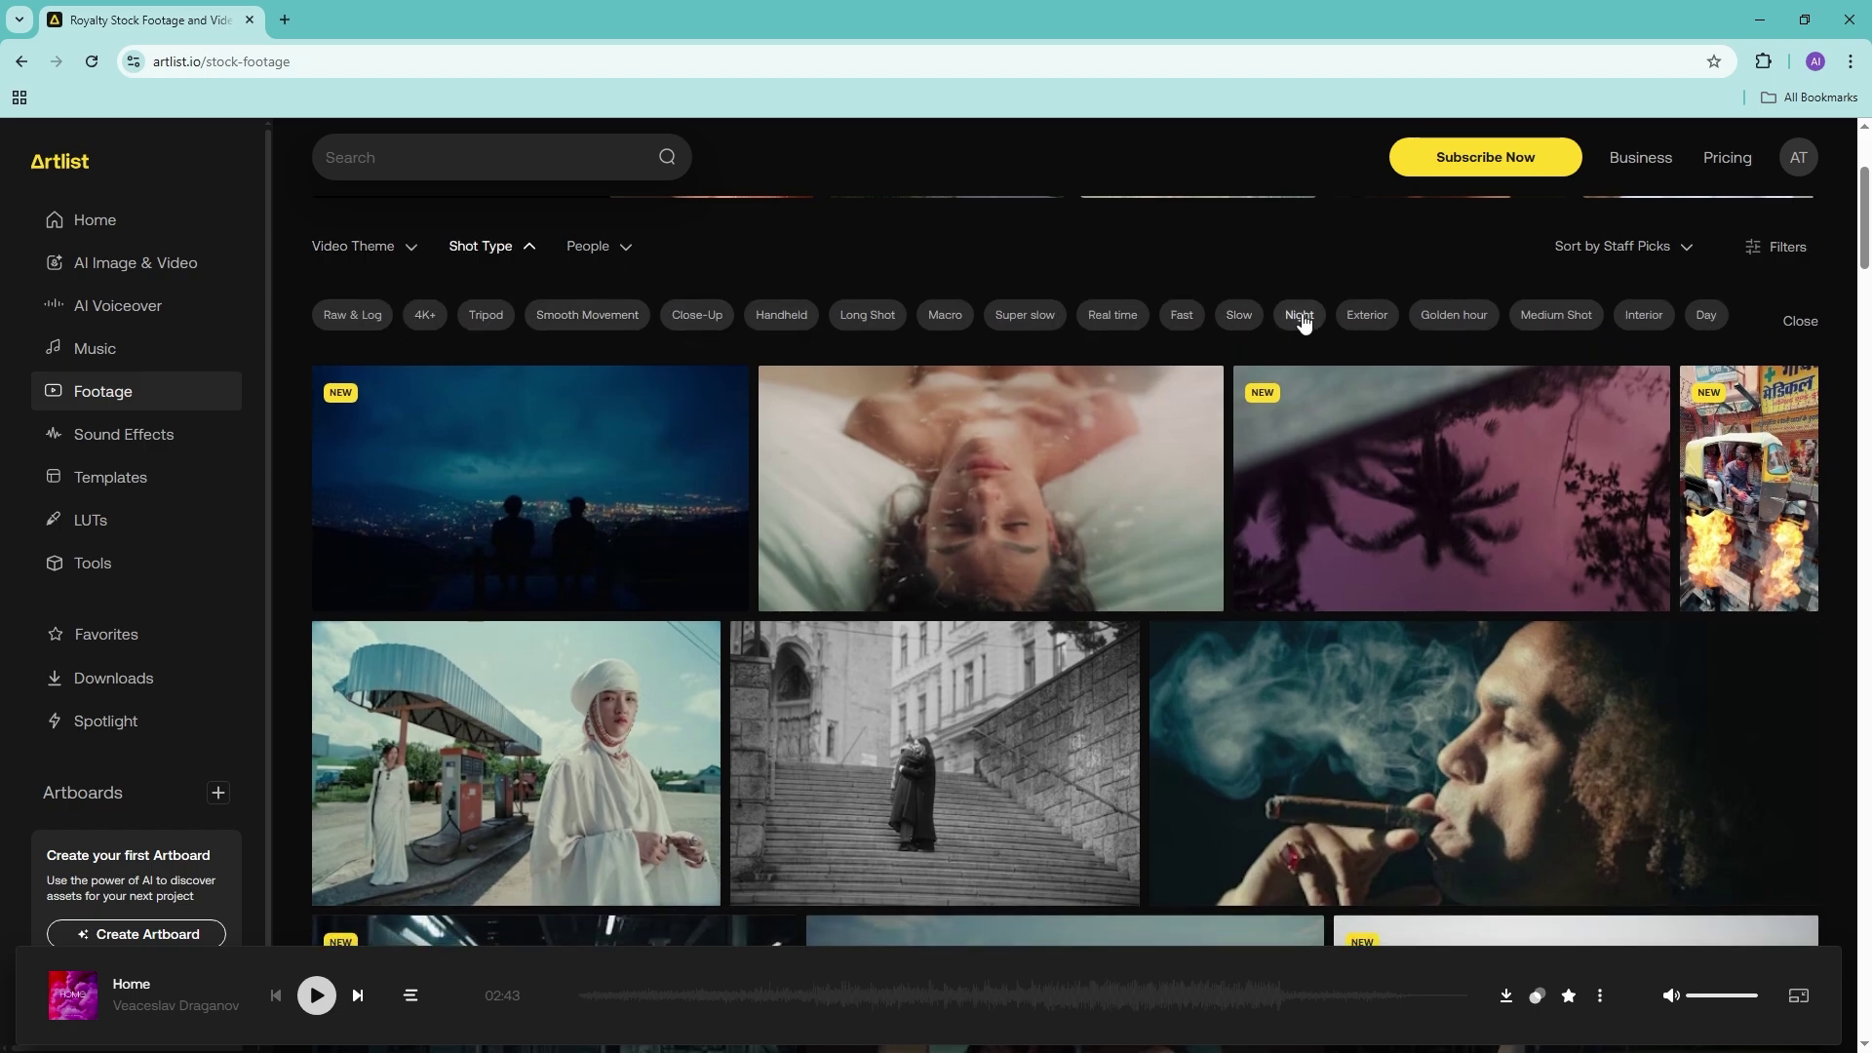
click(597, 248)
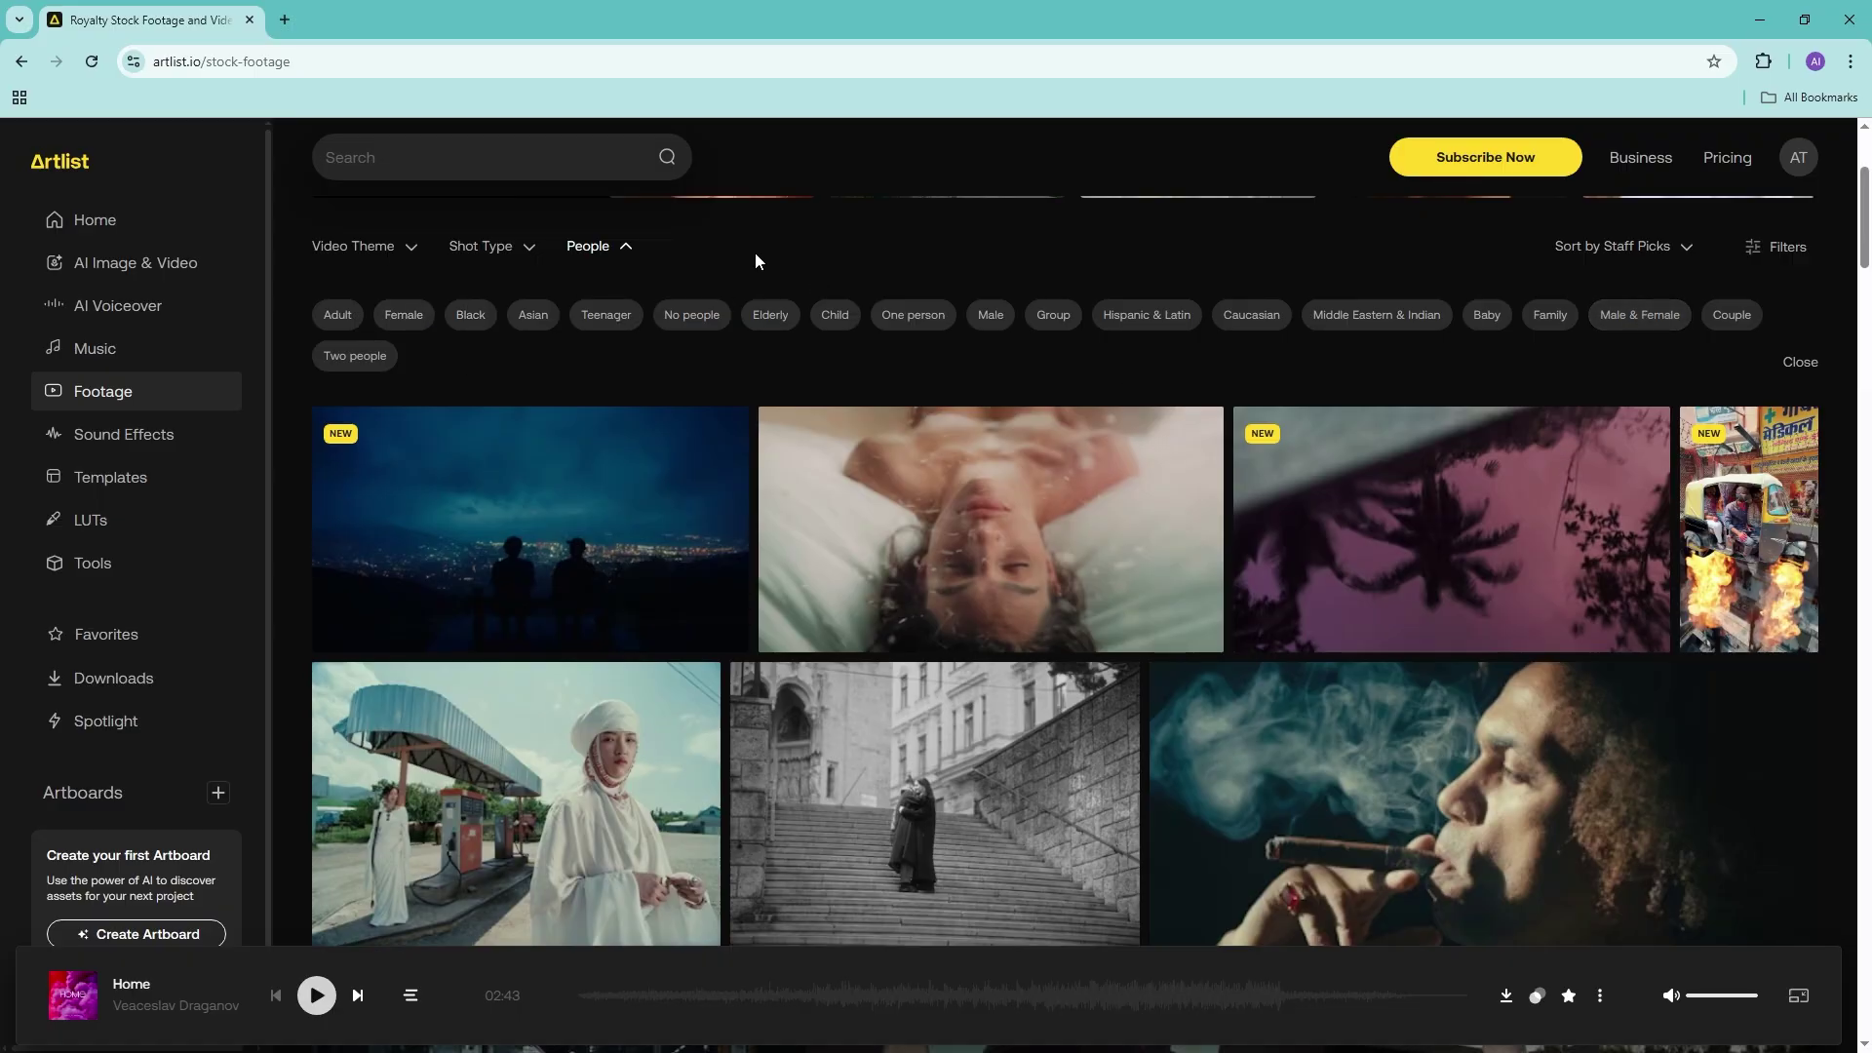
click(597, 247)
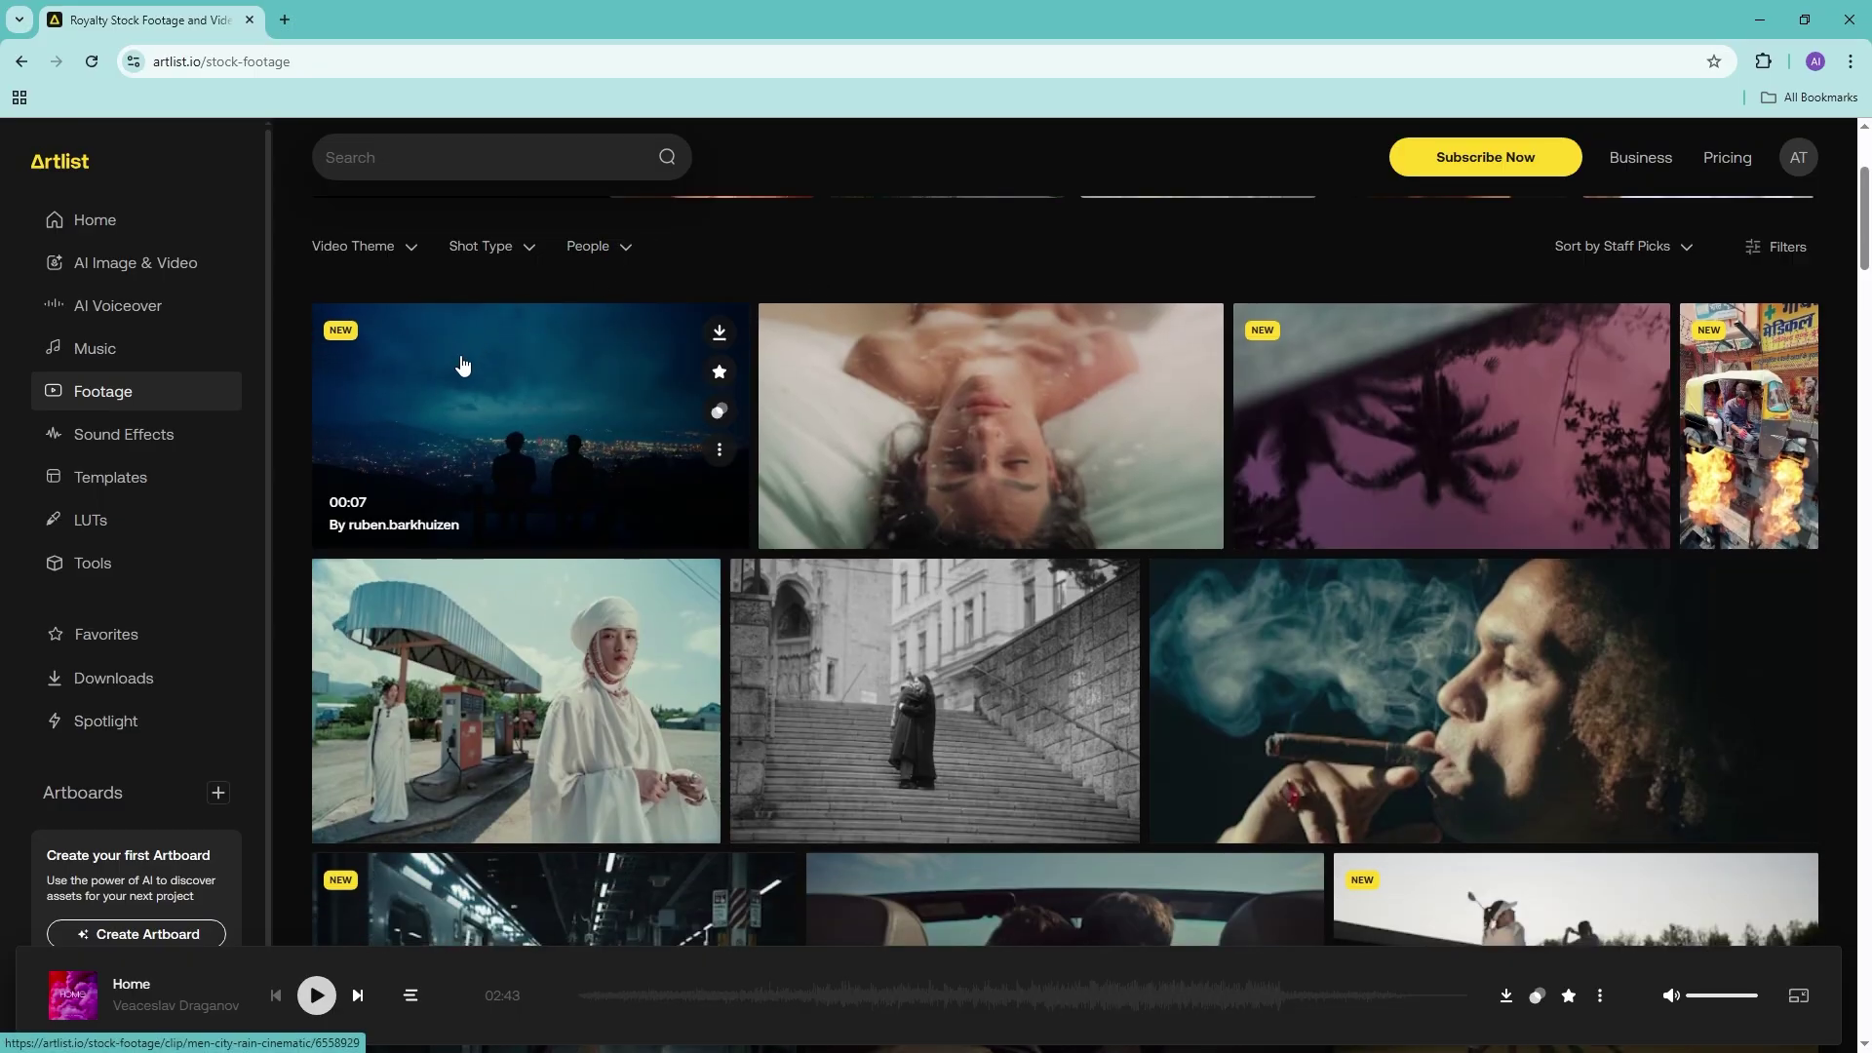
scroll(1134, 726, down, 7)
scroll(1003, 782, up, 2)
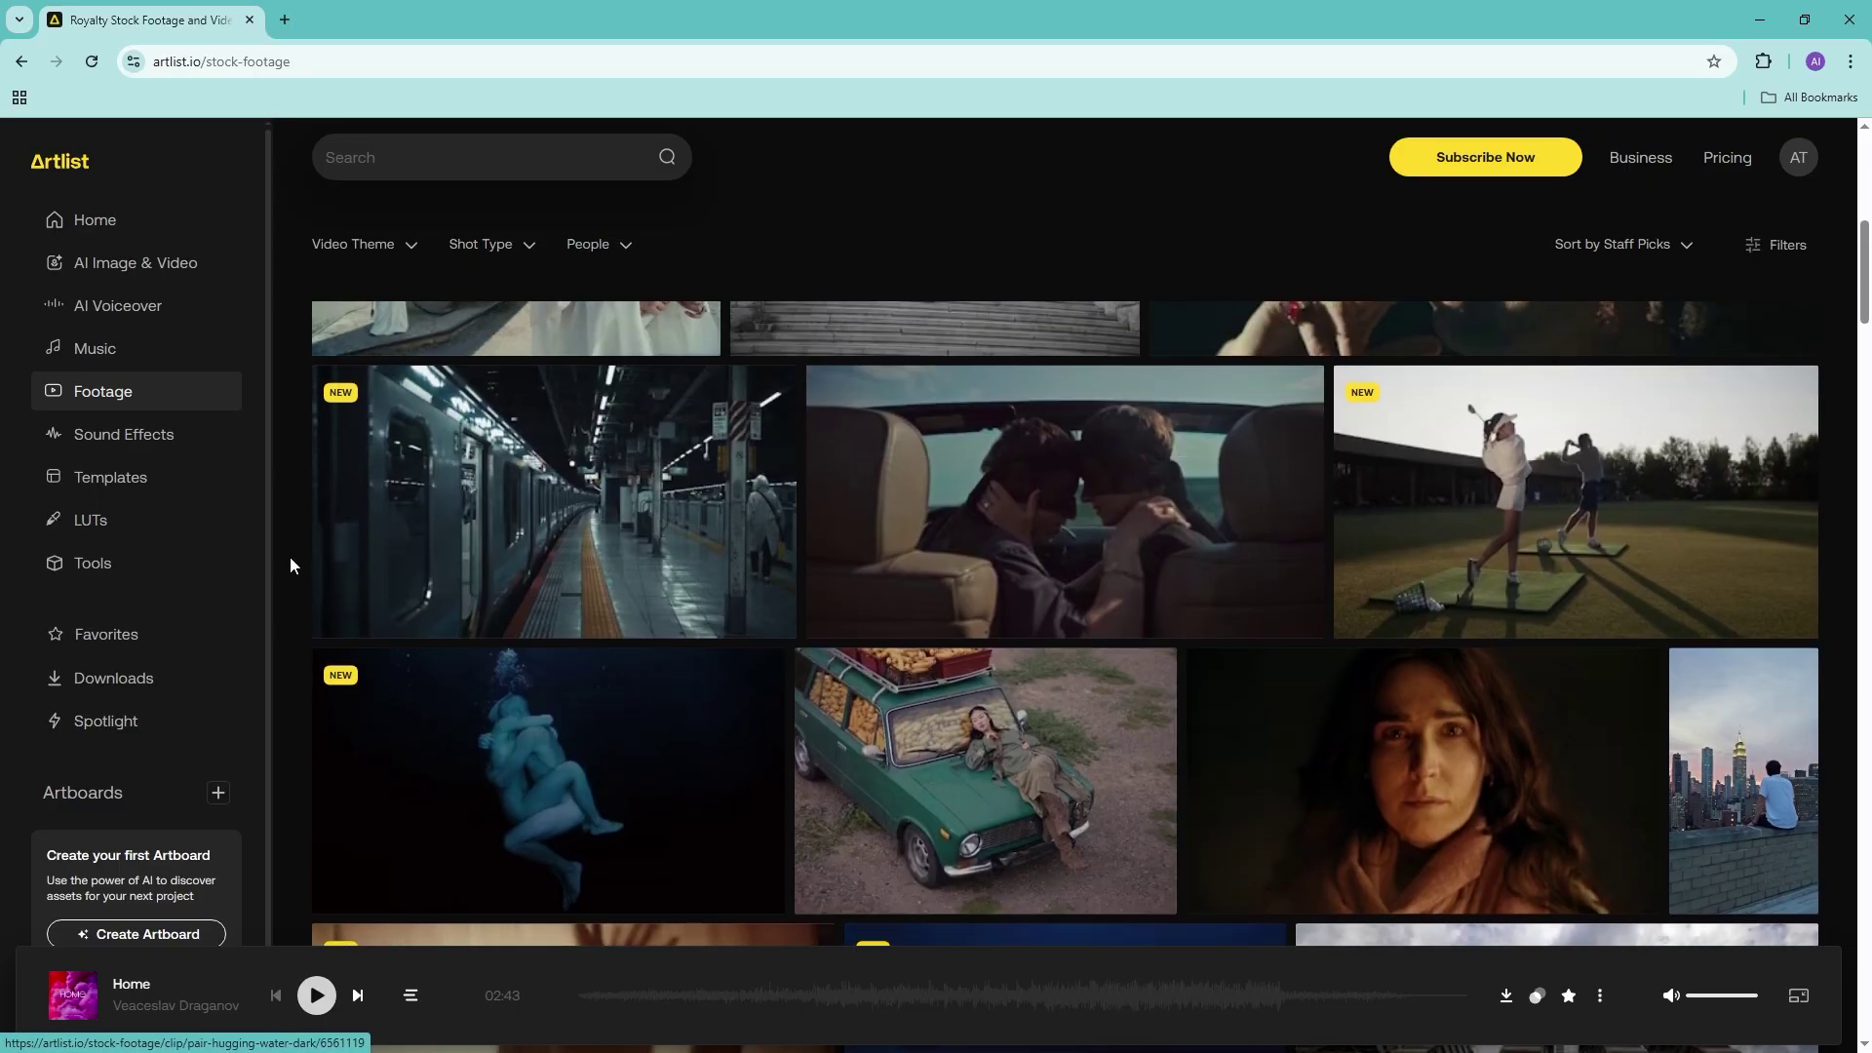
View the Sound Effects catalogue, and open the Templates catalogue to look through its video templates.
click(88, 437)
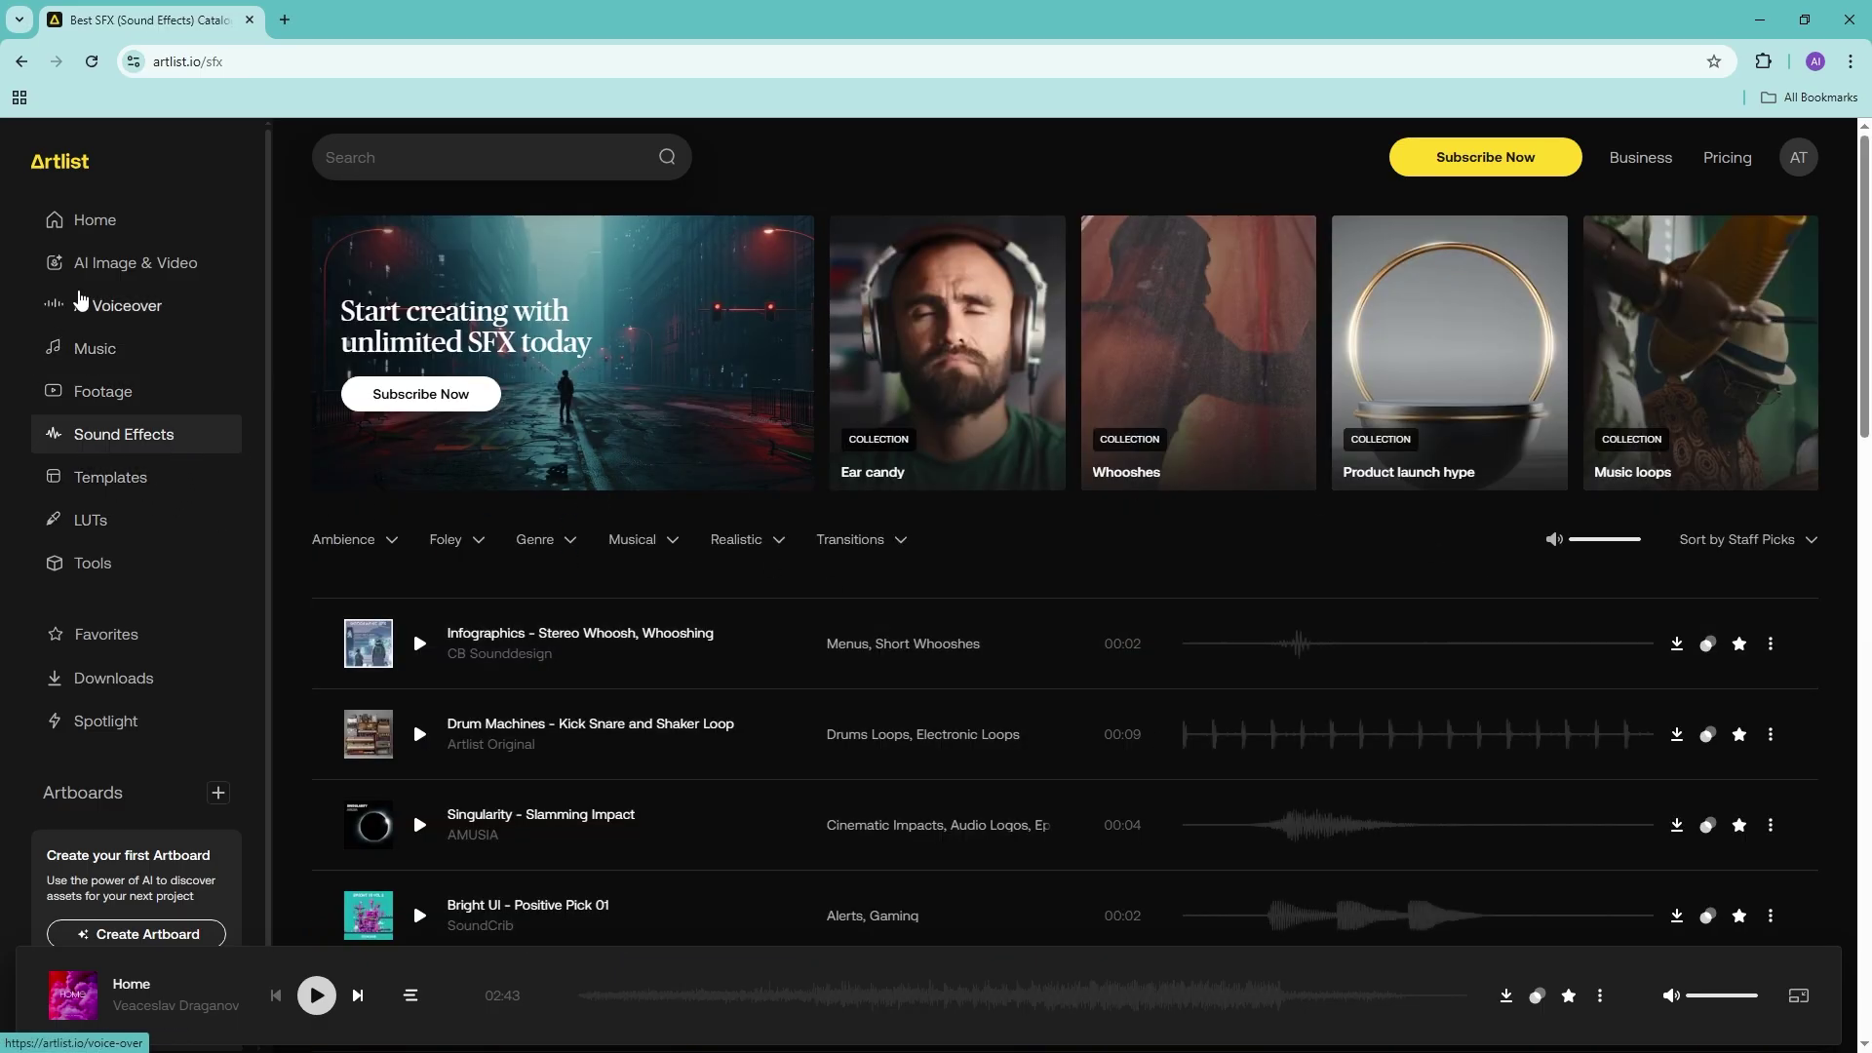
click(133, 482)
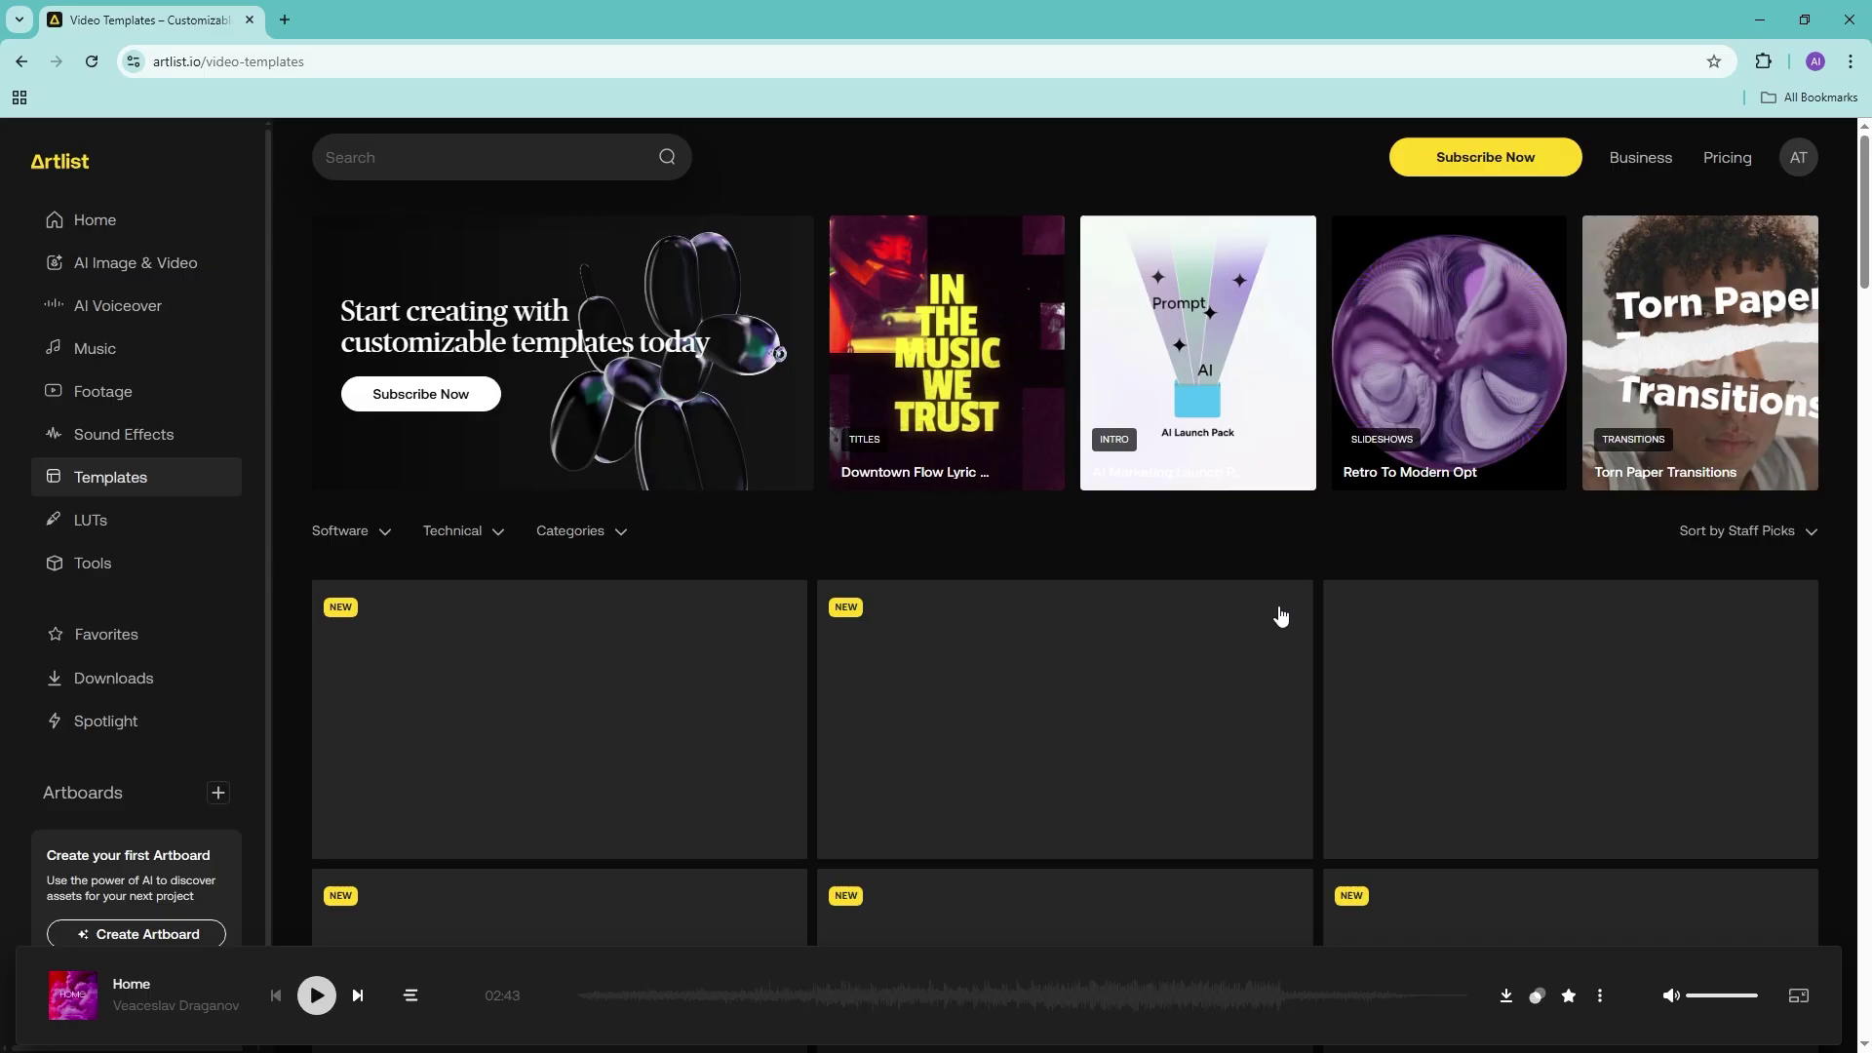
scroll(736, 717, down, 2)
scroll(736, 716, down, 9)
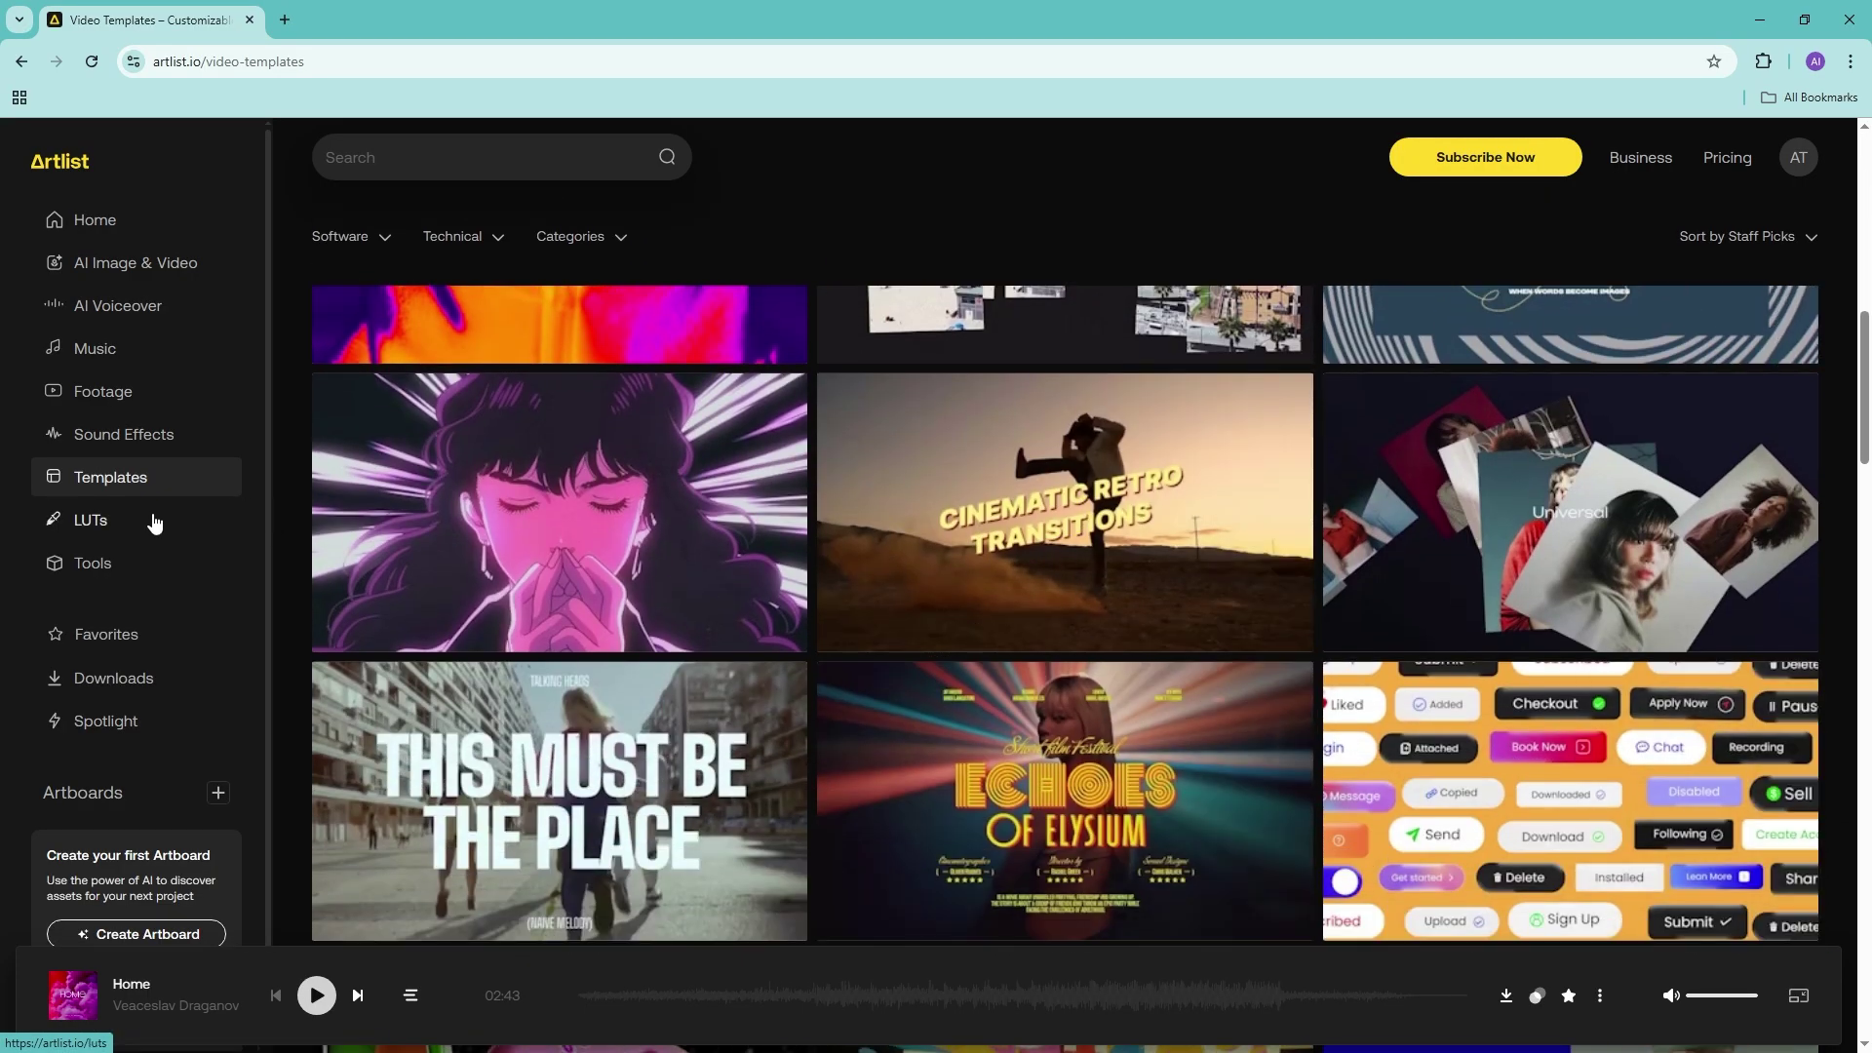
Open the LUTs catalogue, look through the colour looks and examine the Style filter options.
click(154, 524)
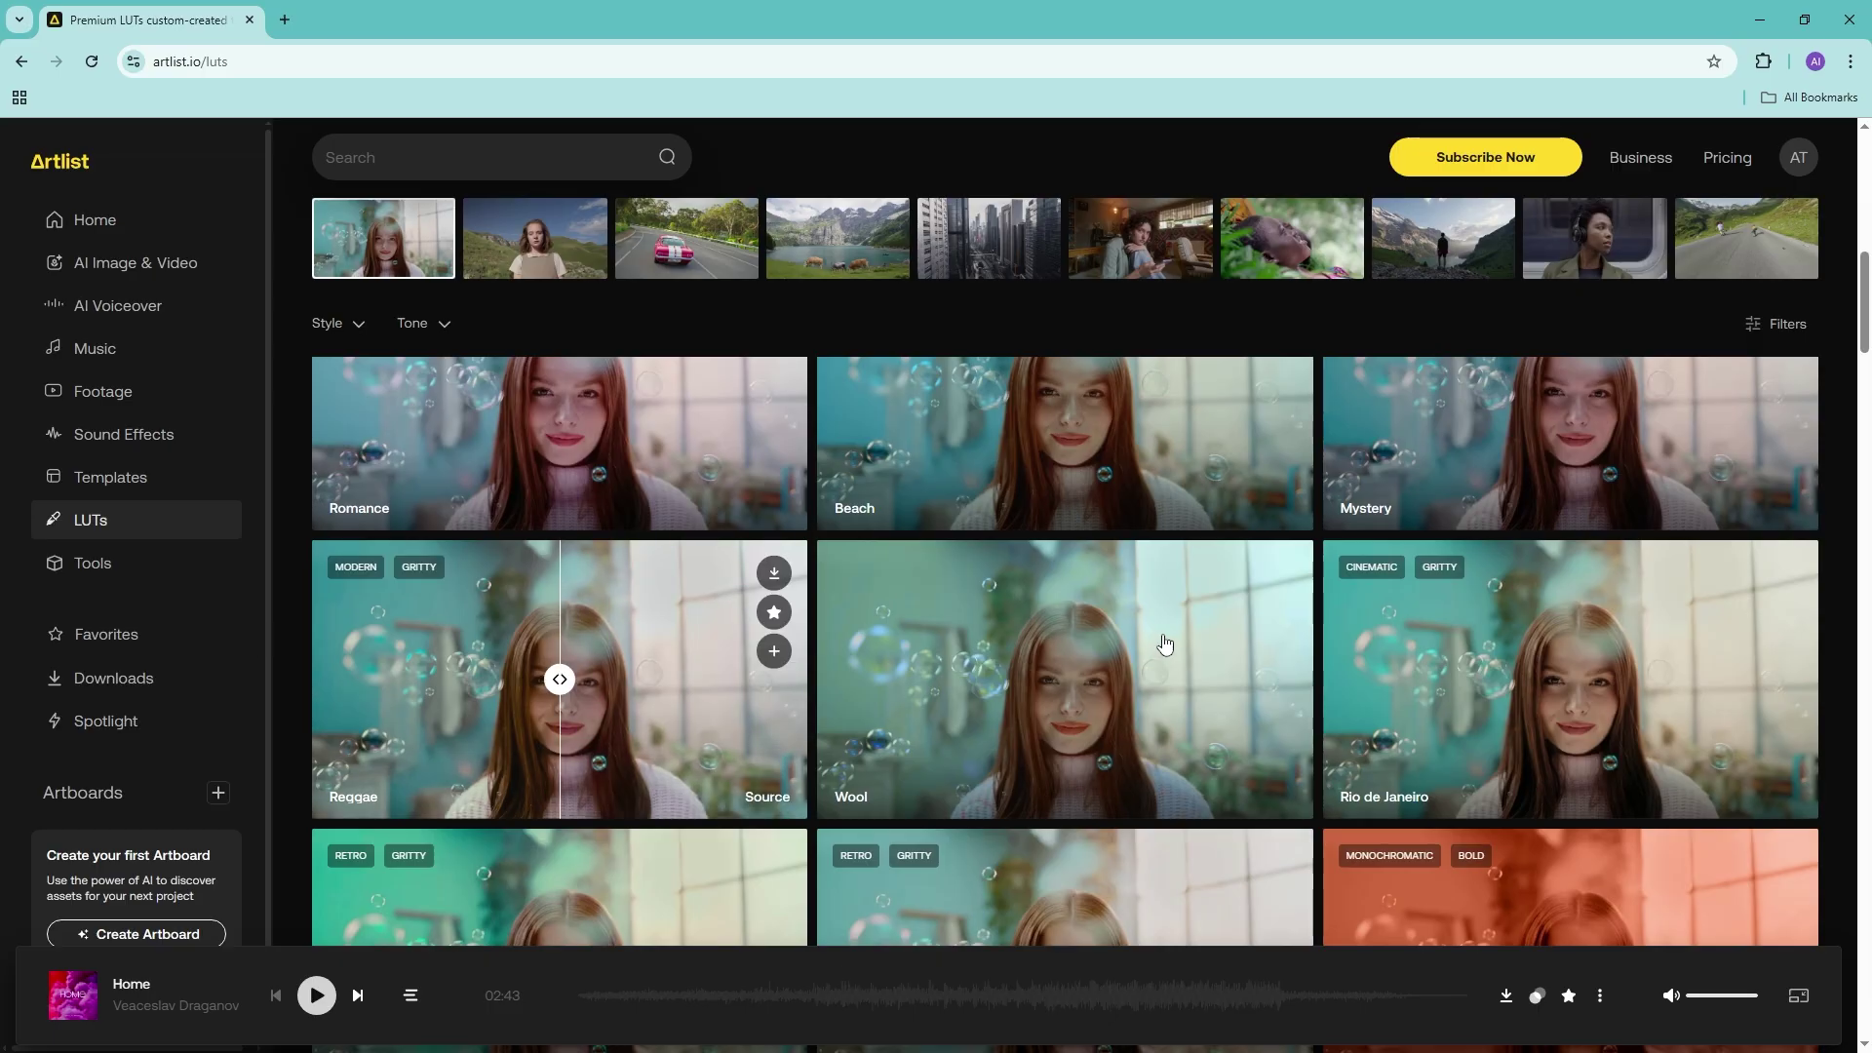
scroll(1164, 643, up, 5)
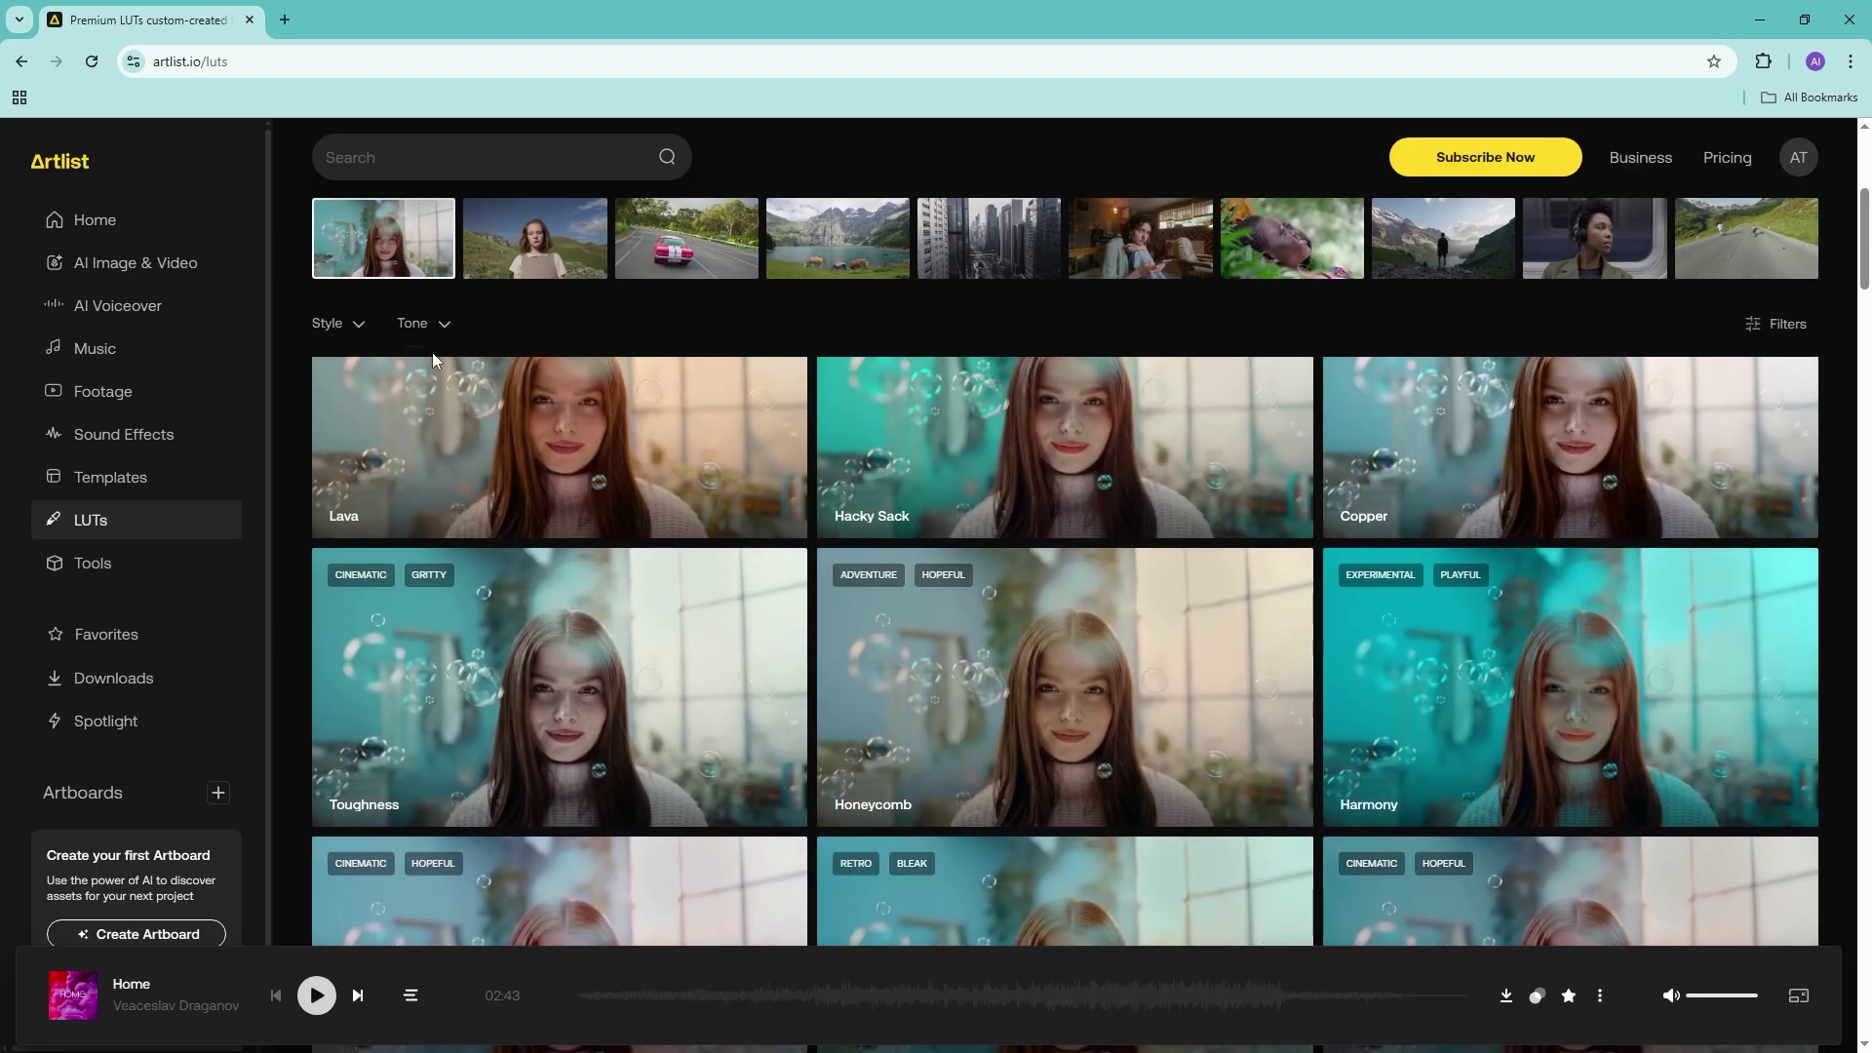
mouse_move(383, 405)
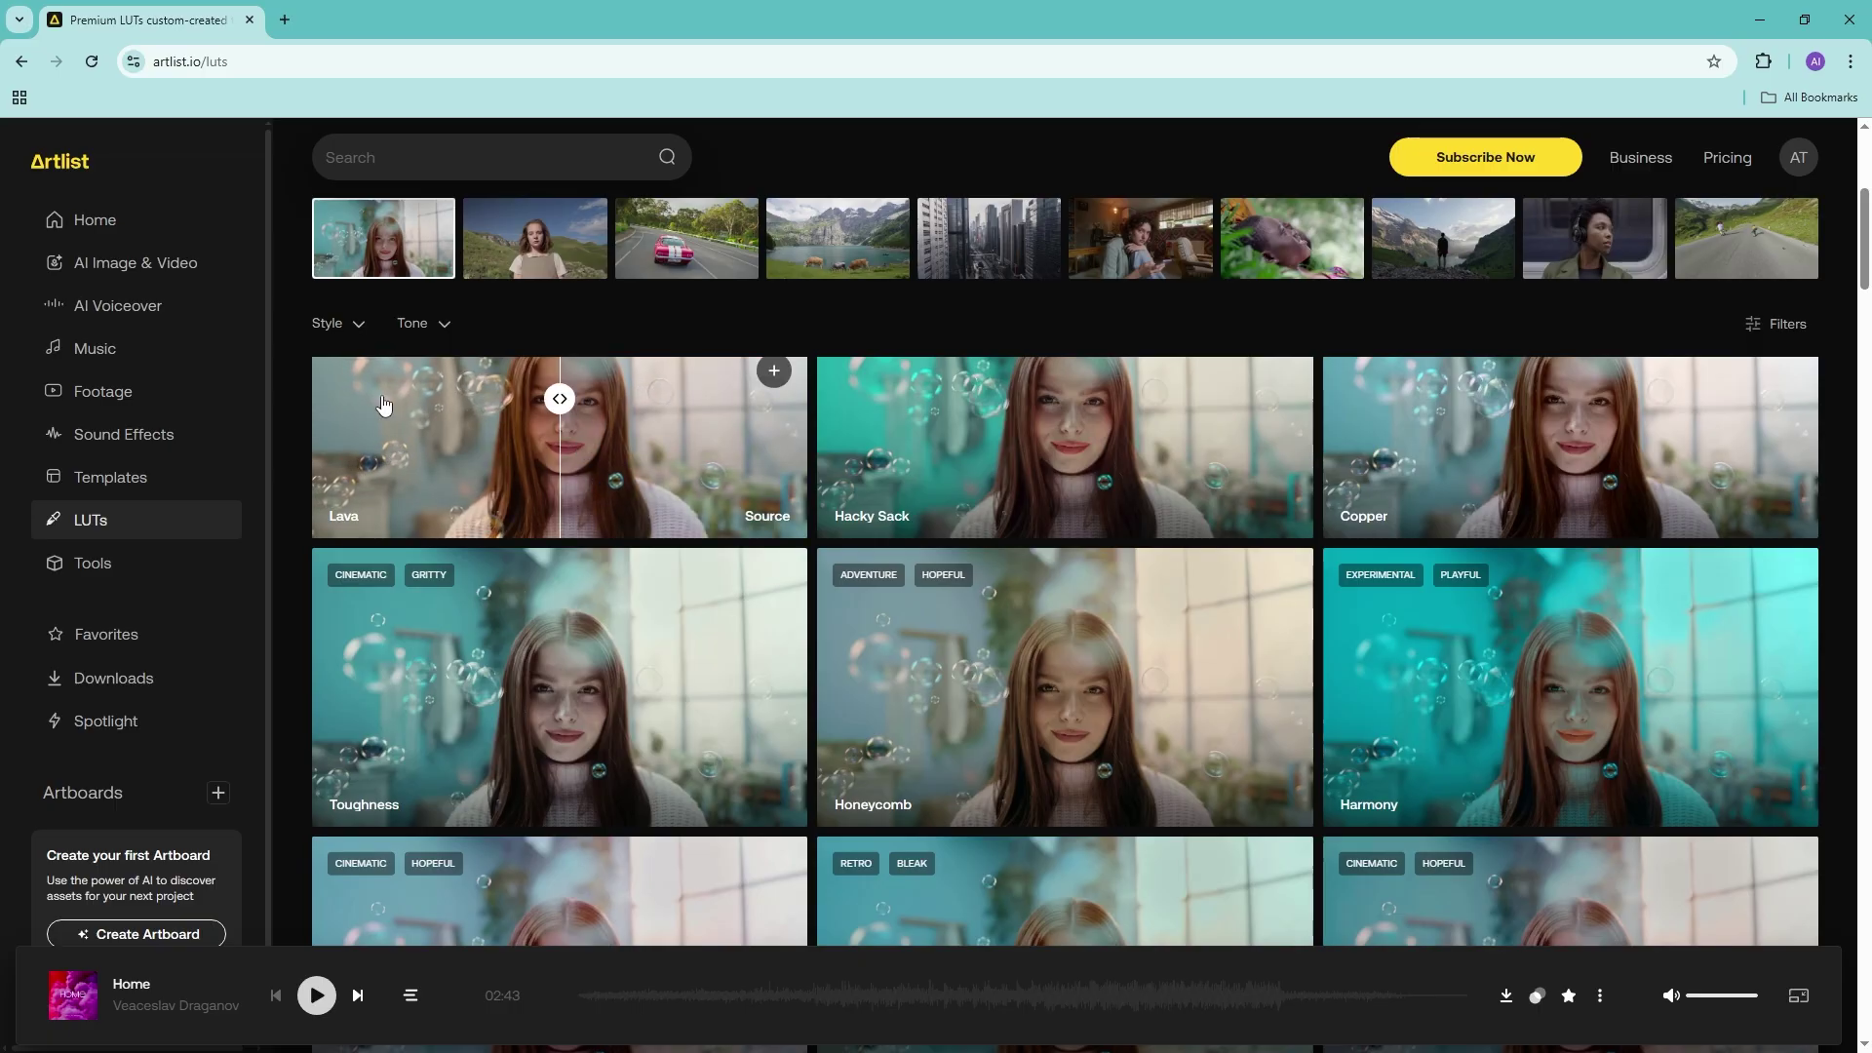
click(353, 327)
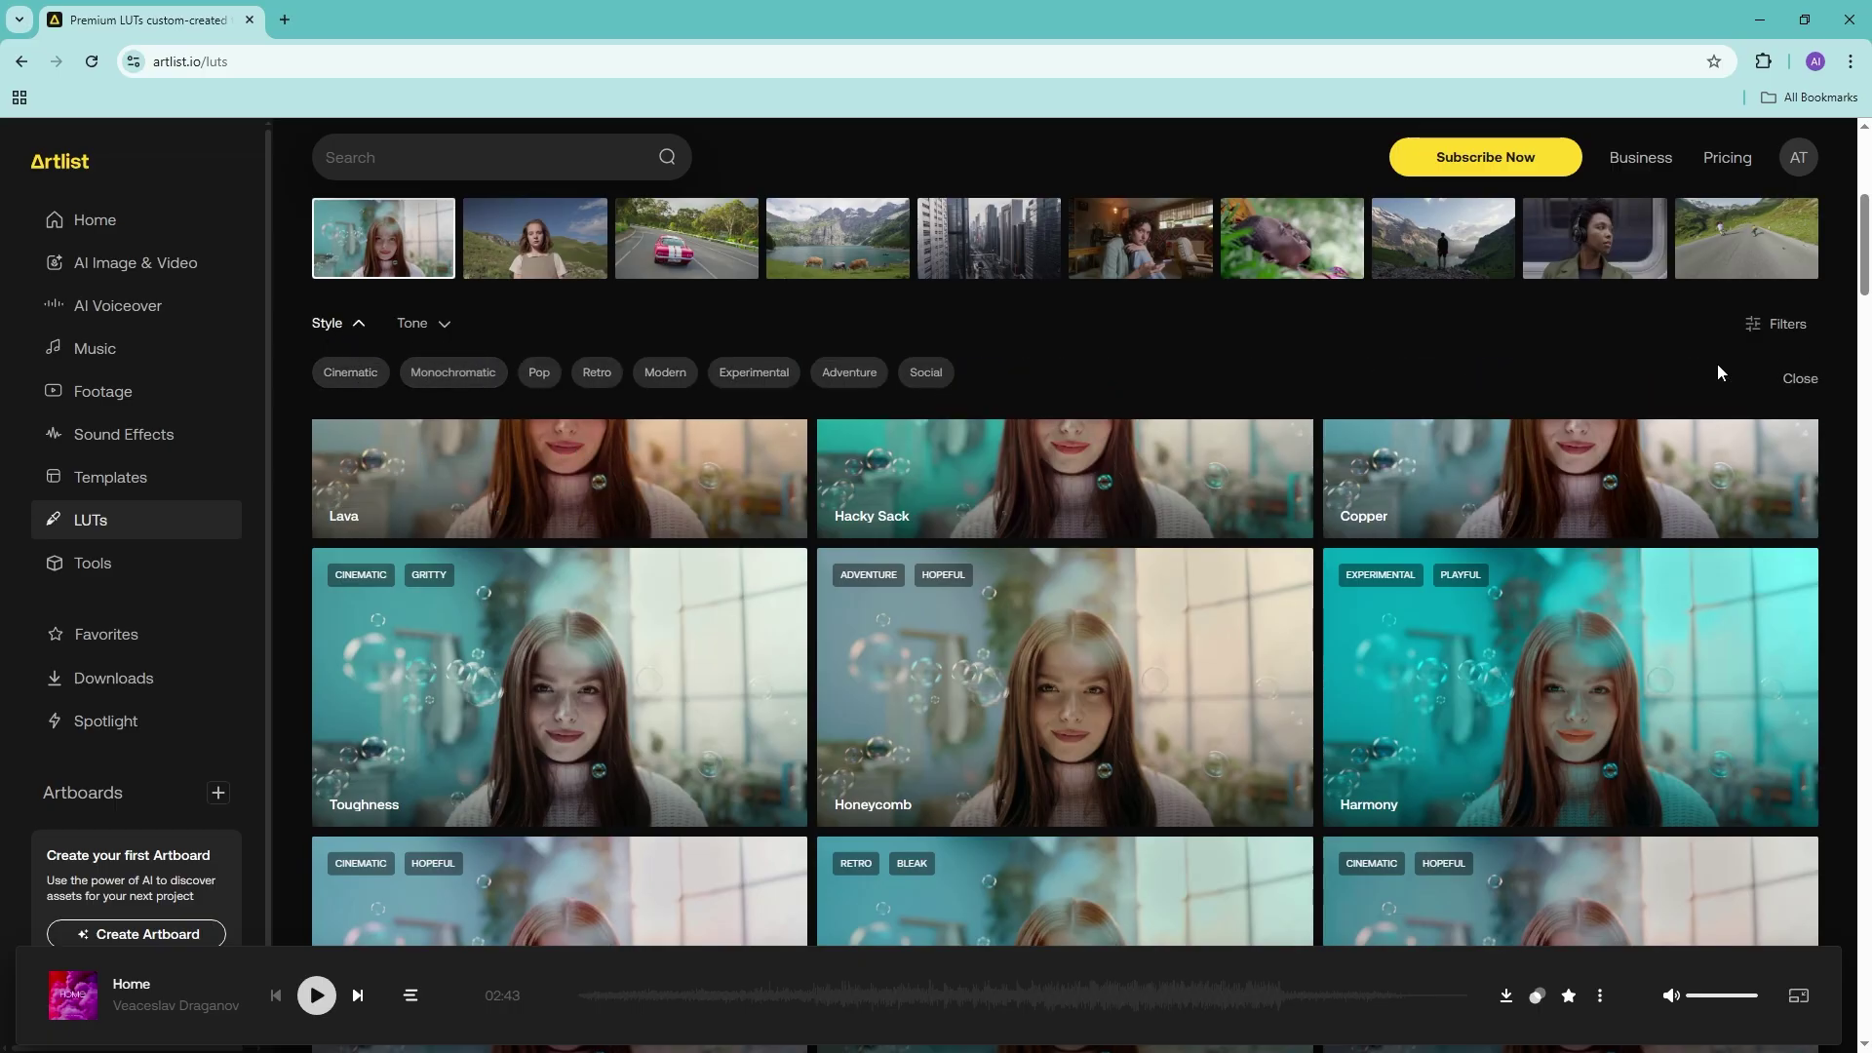
click(334, 326)
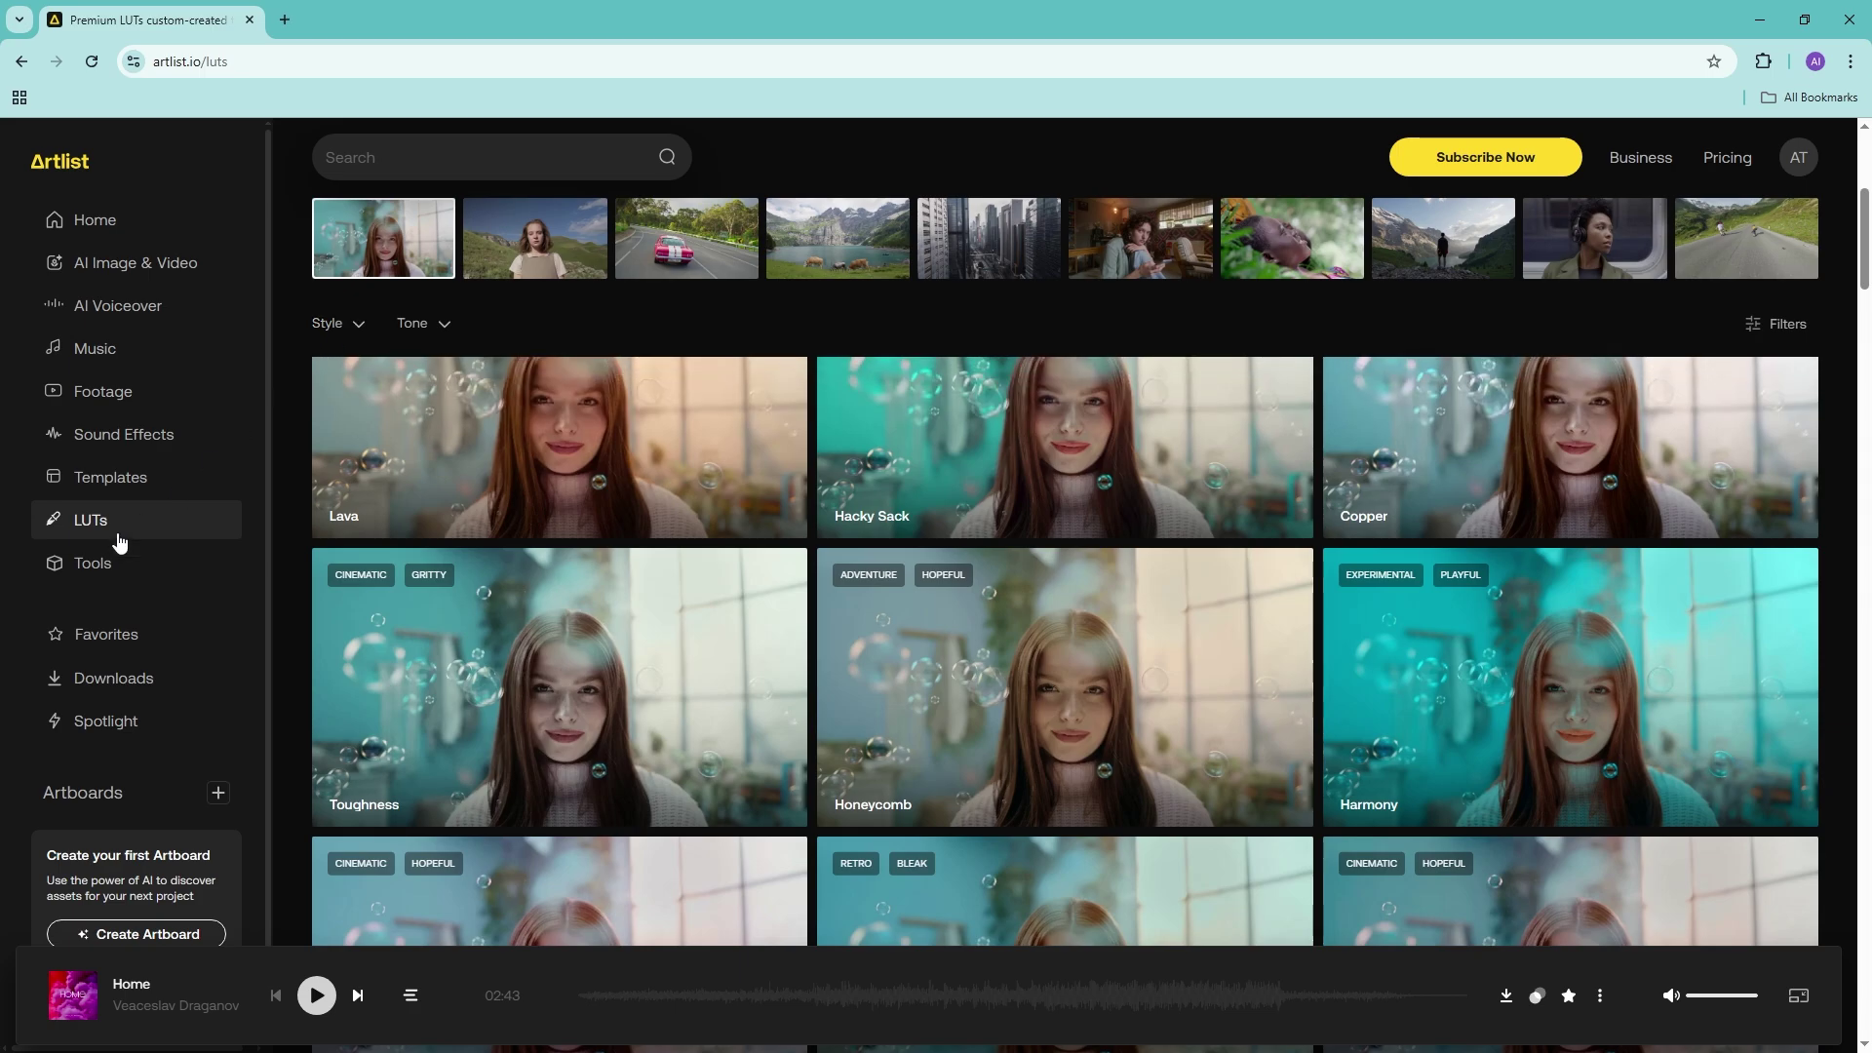
Open the Tools page and look through the video editor plugins and extensions on offer.
click(101, 562)
scroll(597, 722, down, 8)
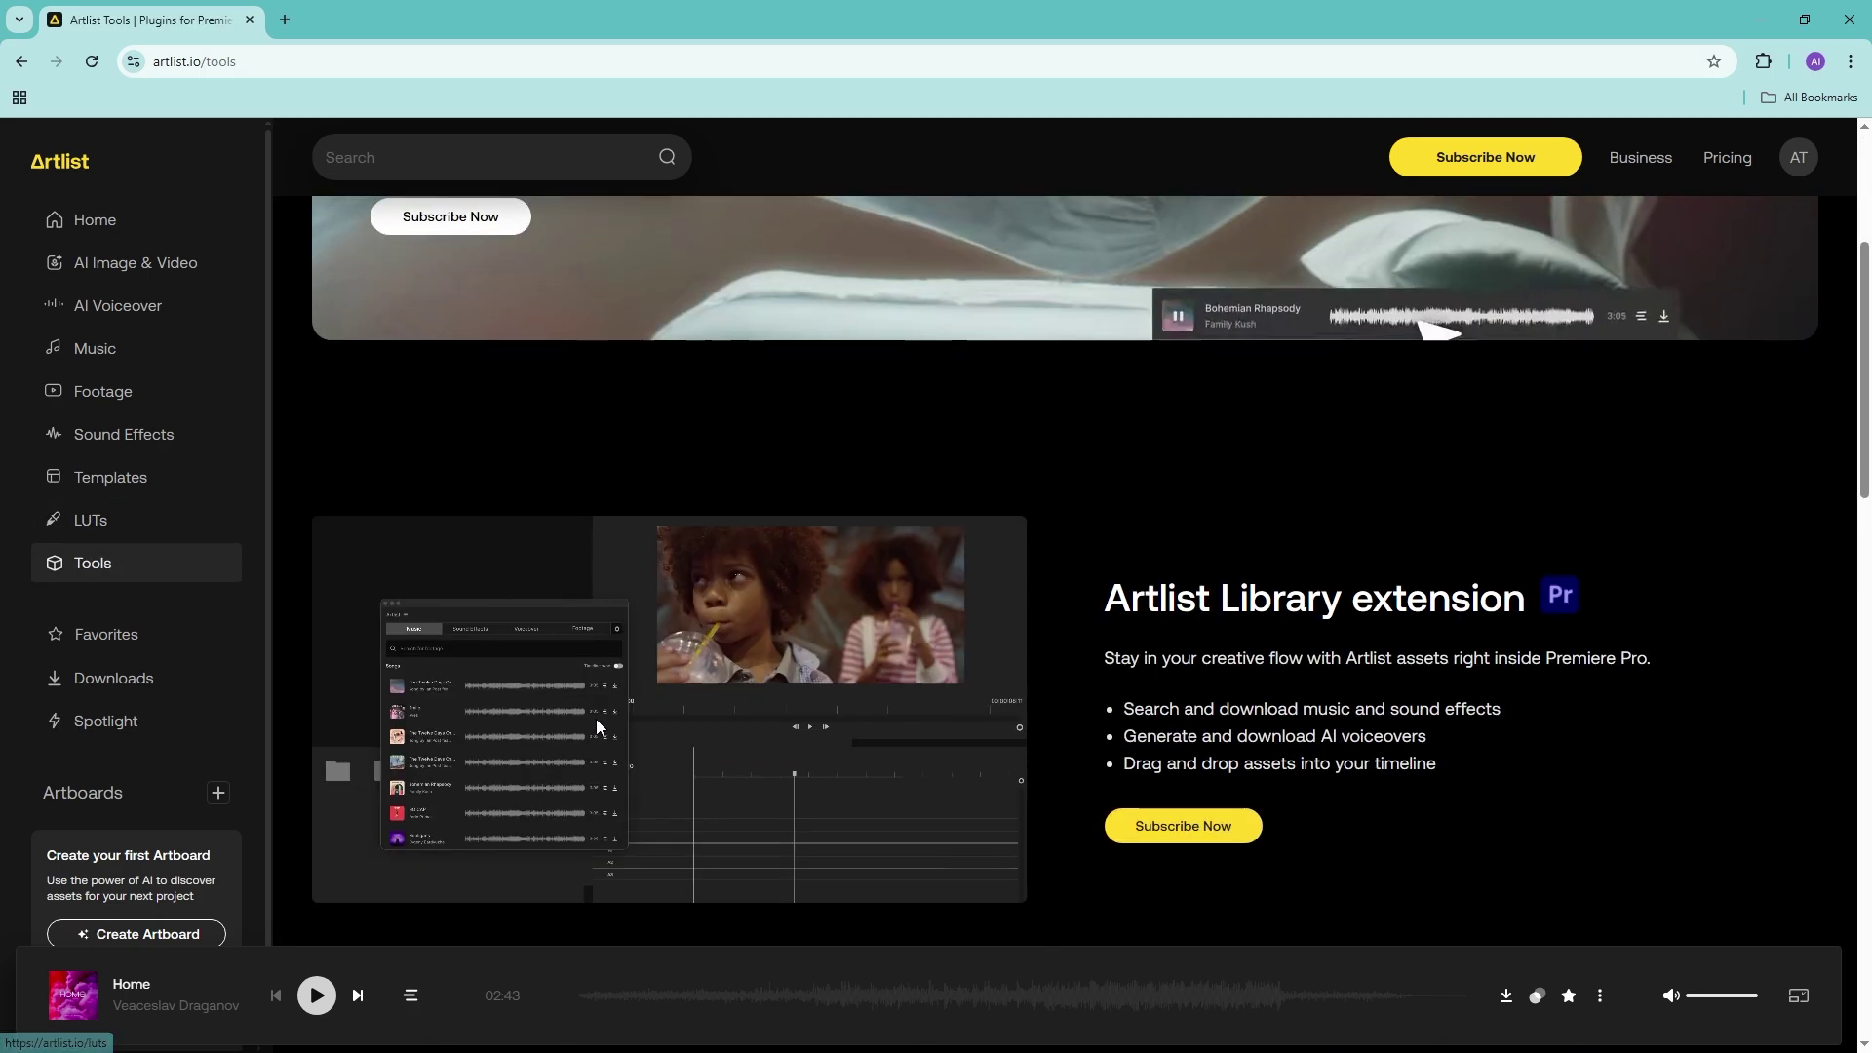
scroll(577, 708, up, 7)
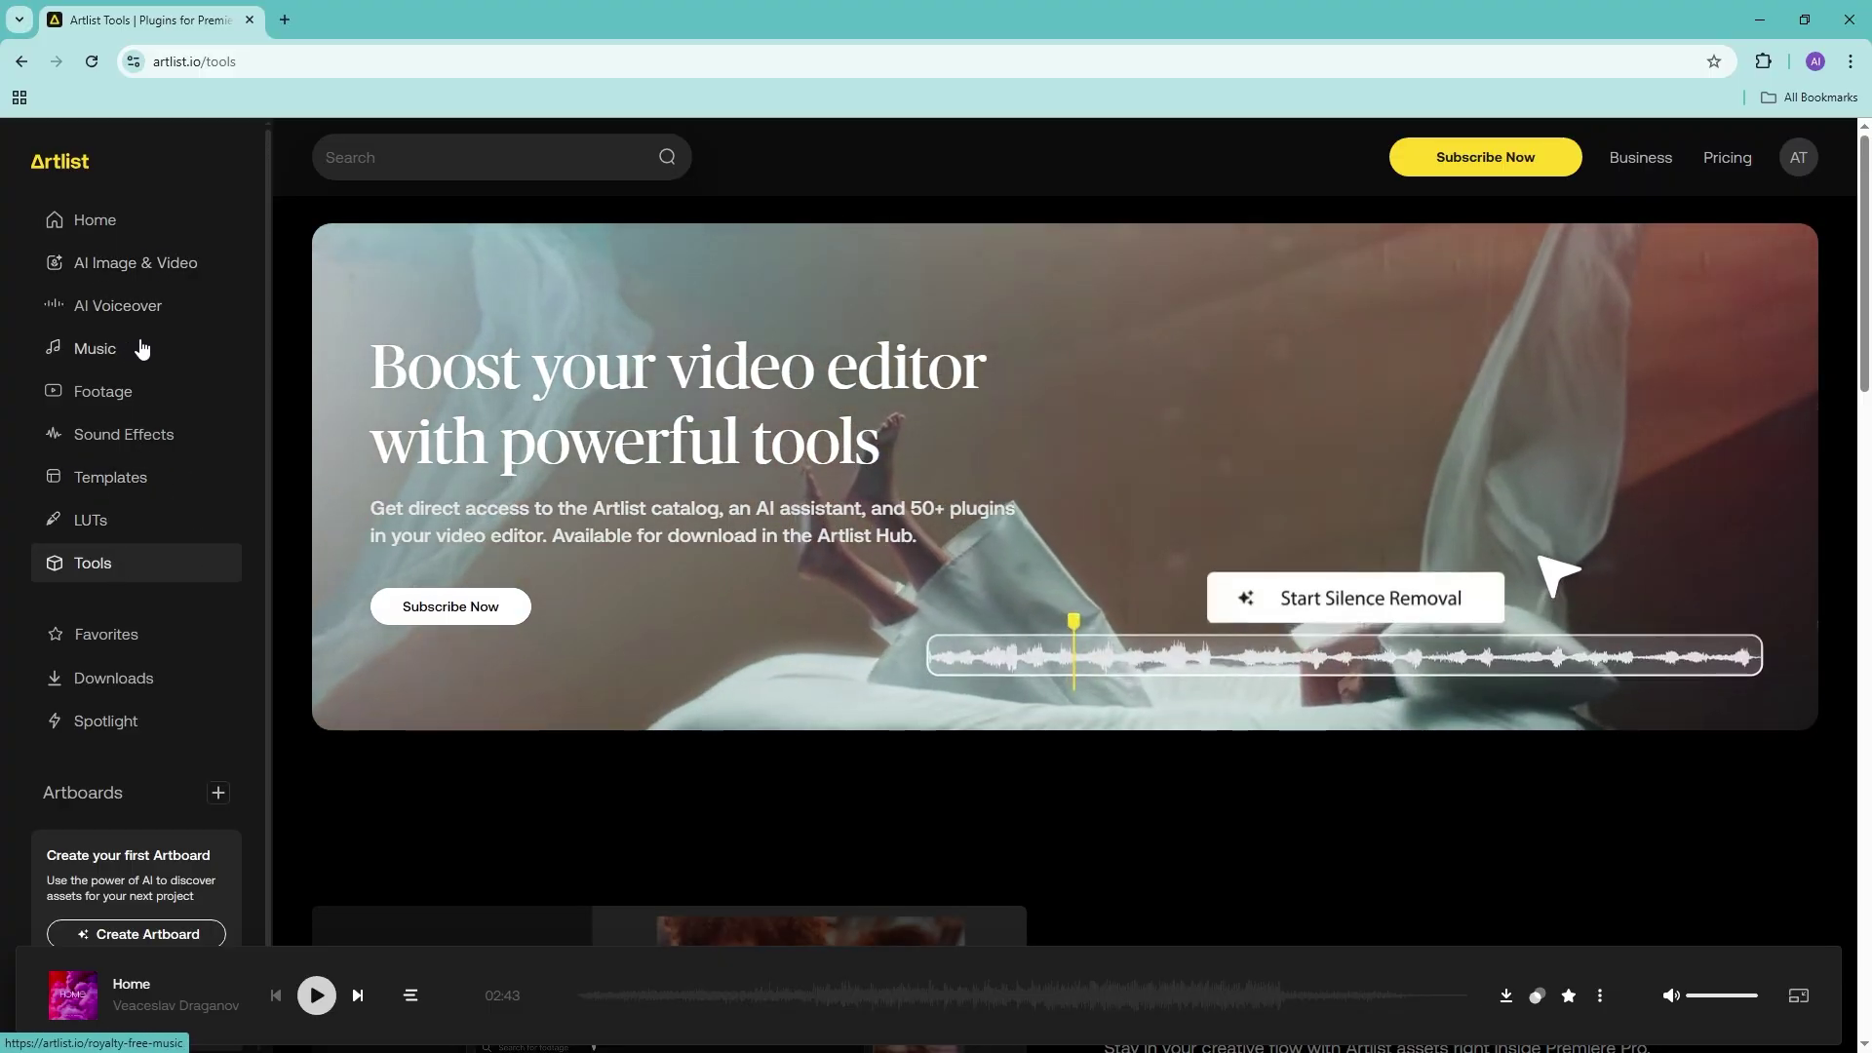
View the AI image generator's Image to Image mode, and enter "drawing of a dog who is staring at an ice cone" as the Text to Image prompt.
click(150, 280)
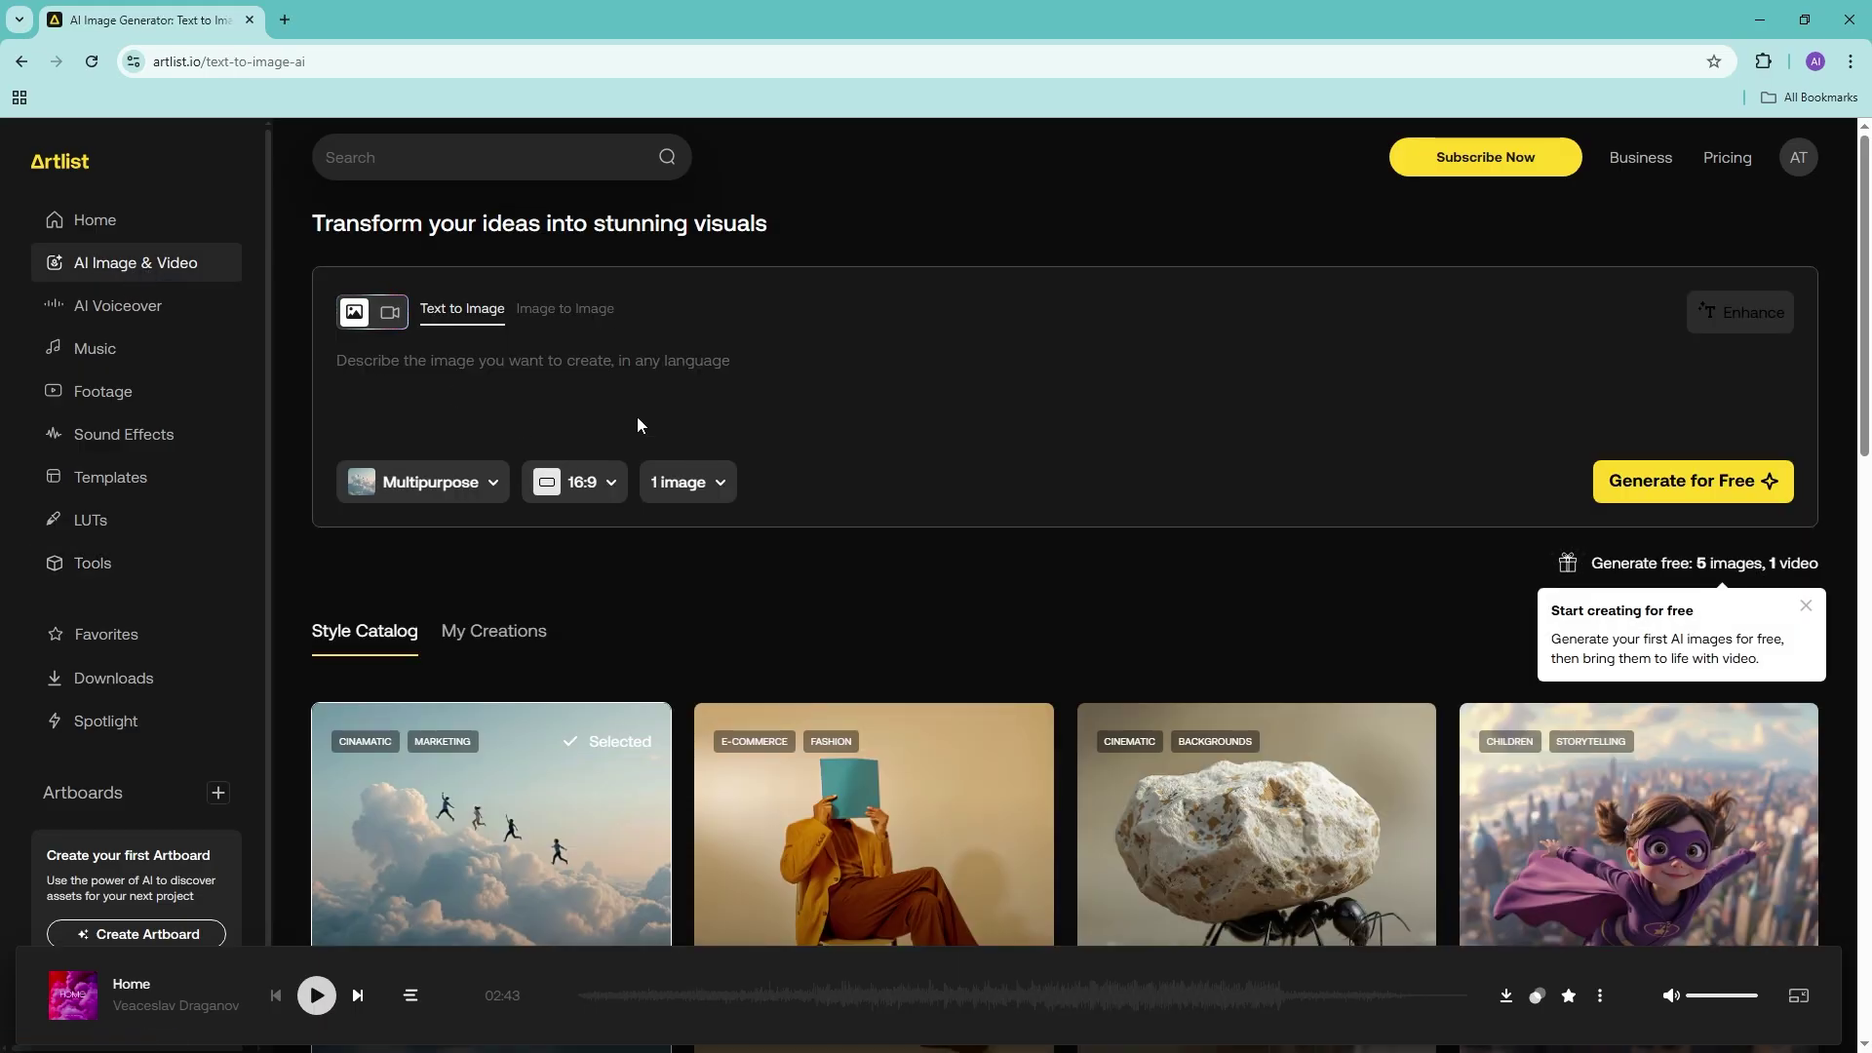
click(566, 310)
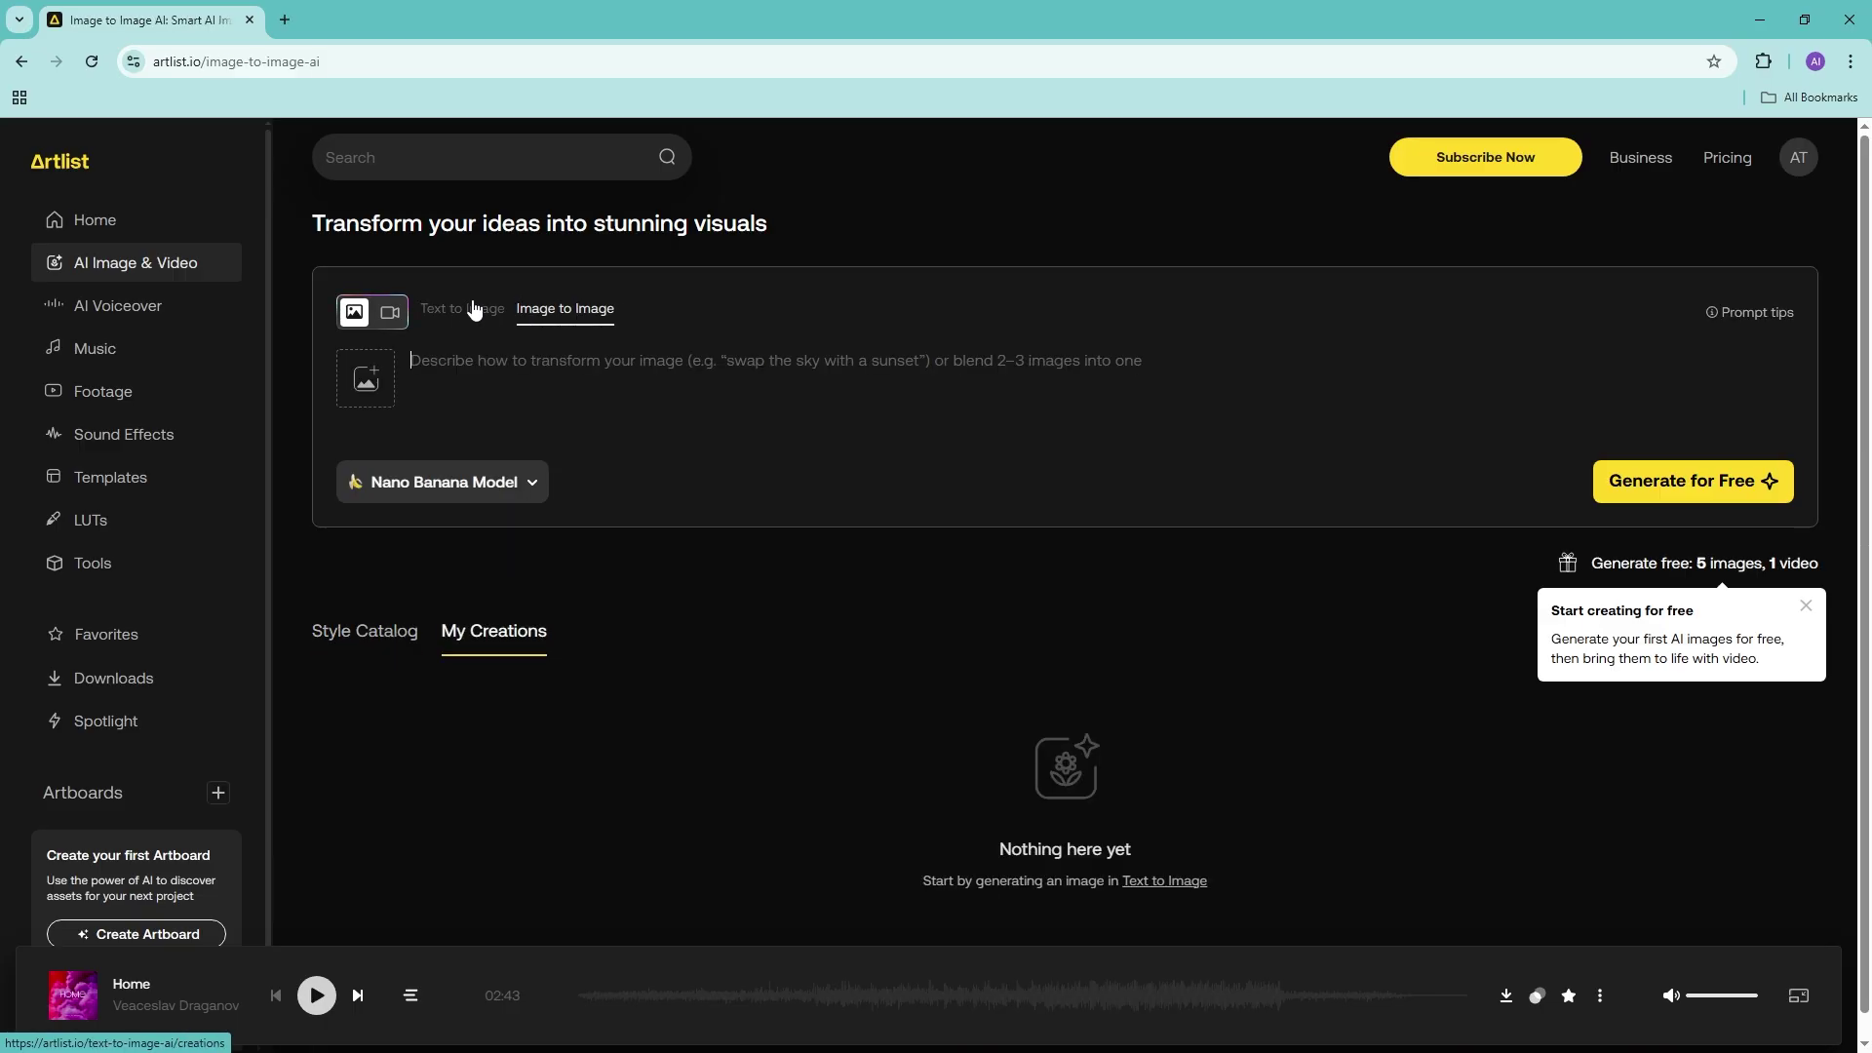
click(475, 310)
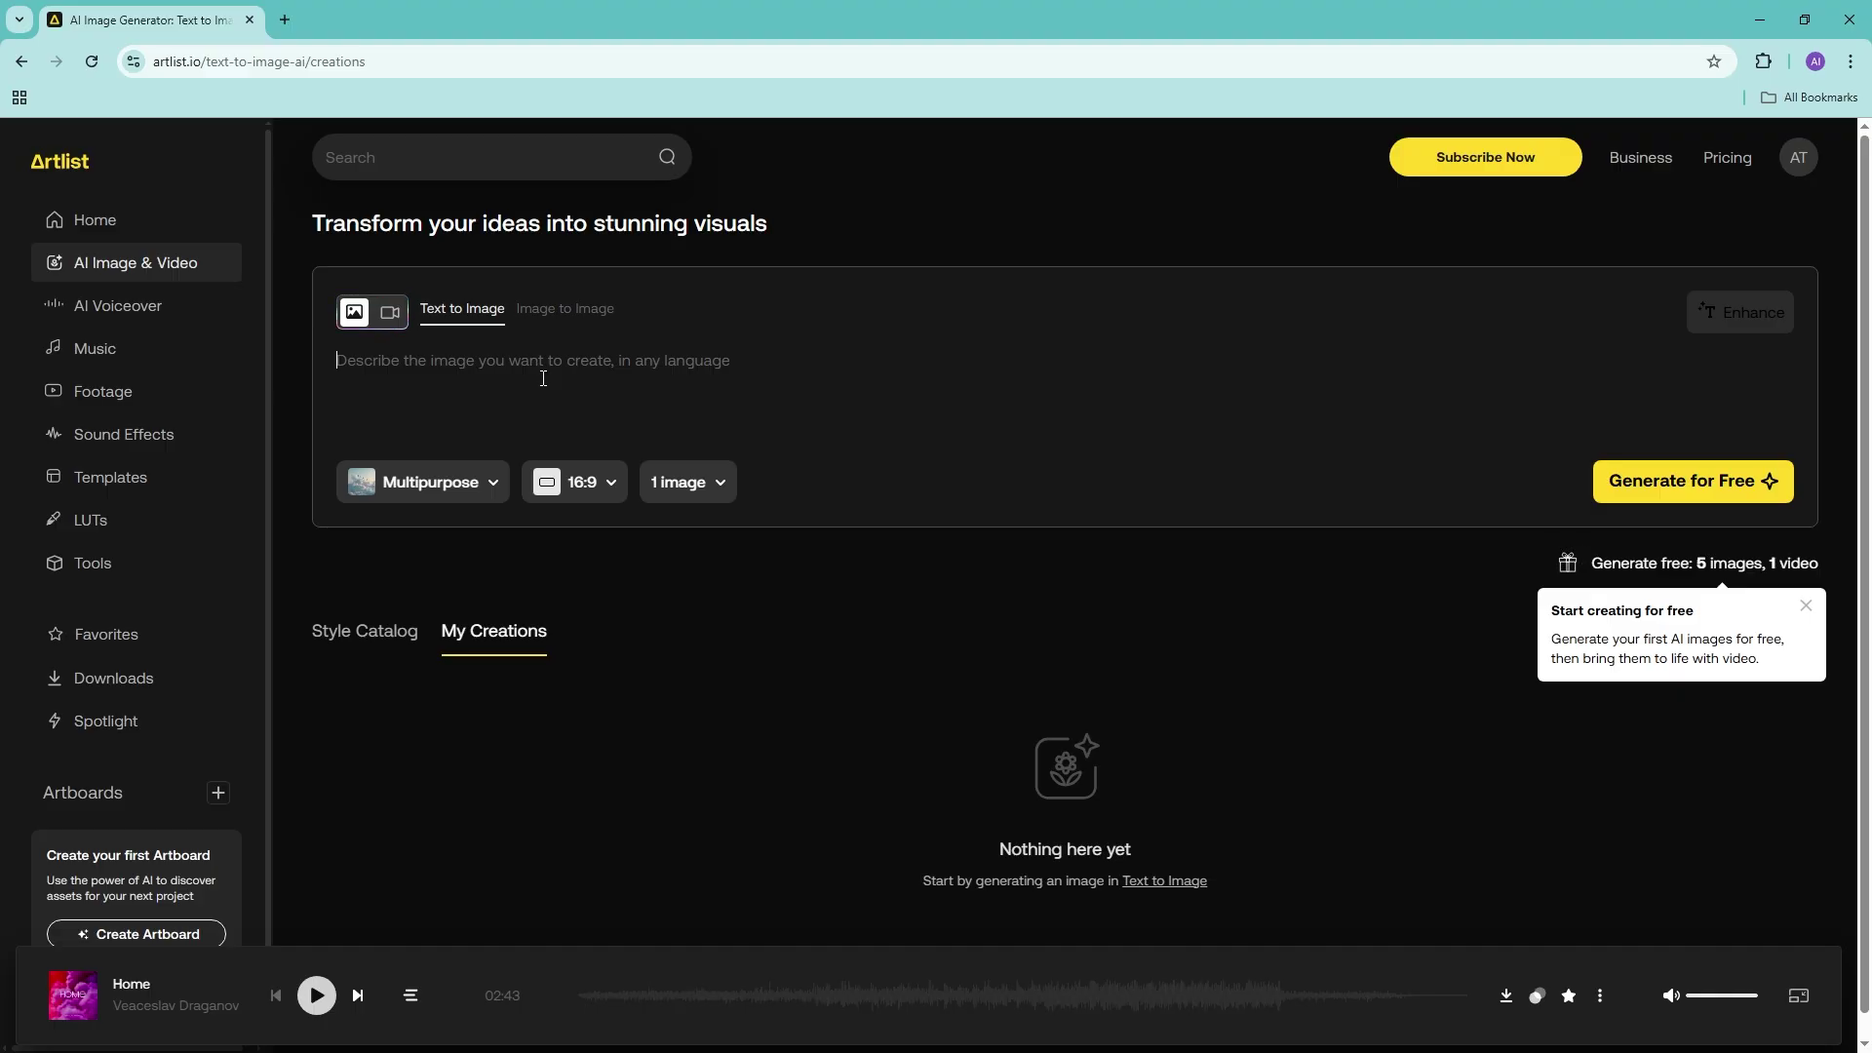
text(drawing o)
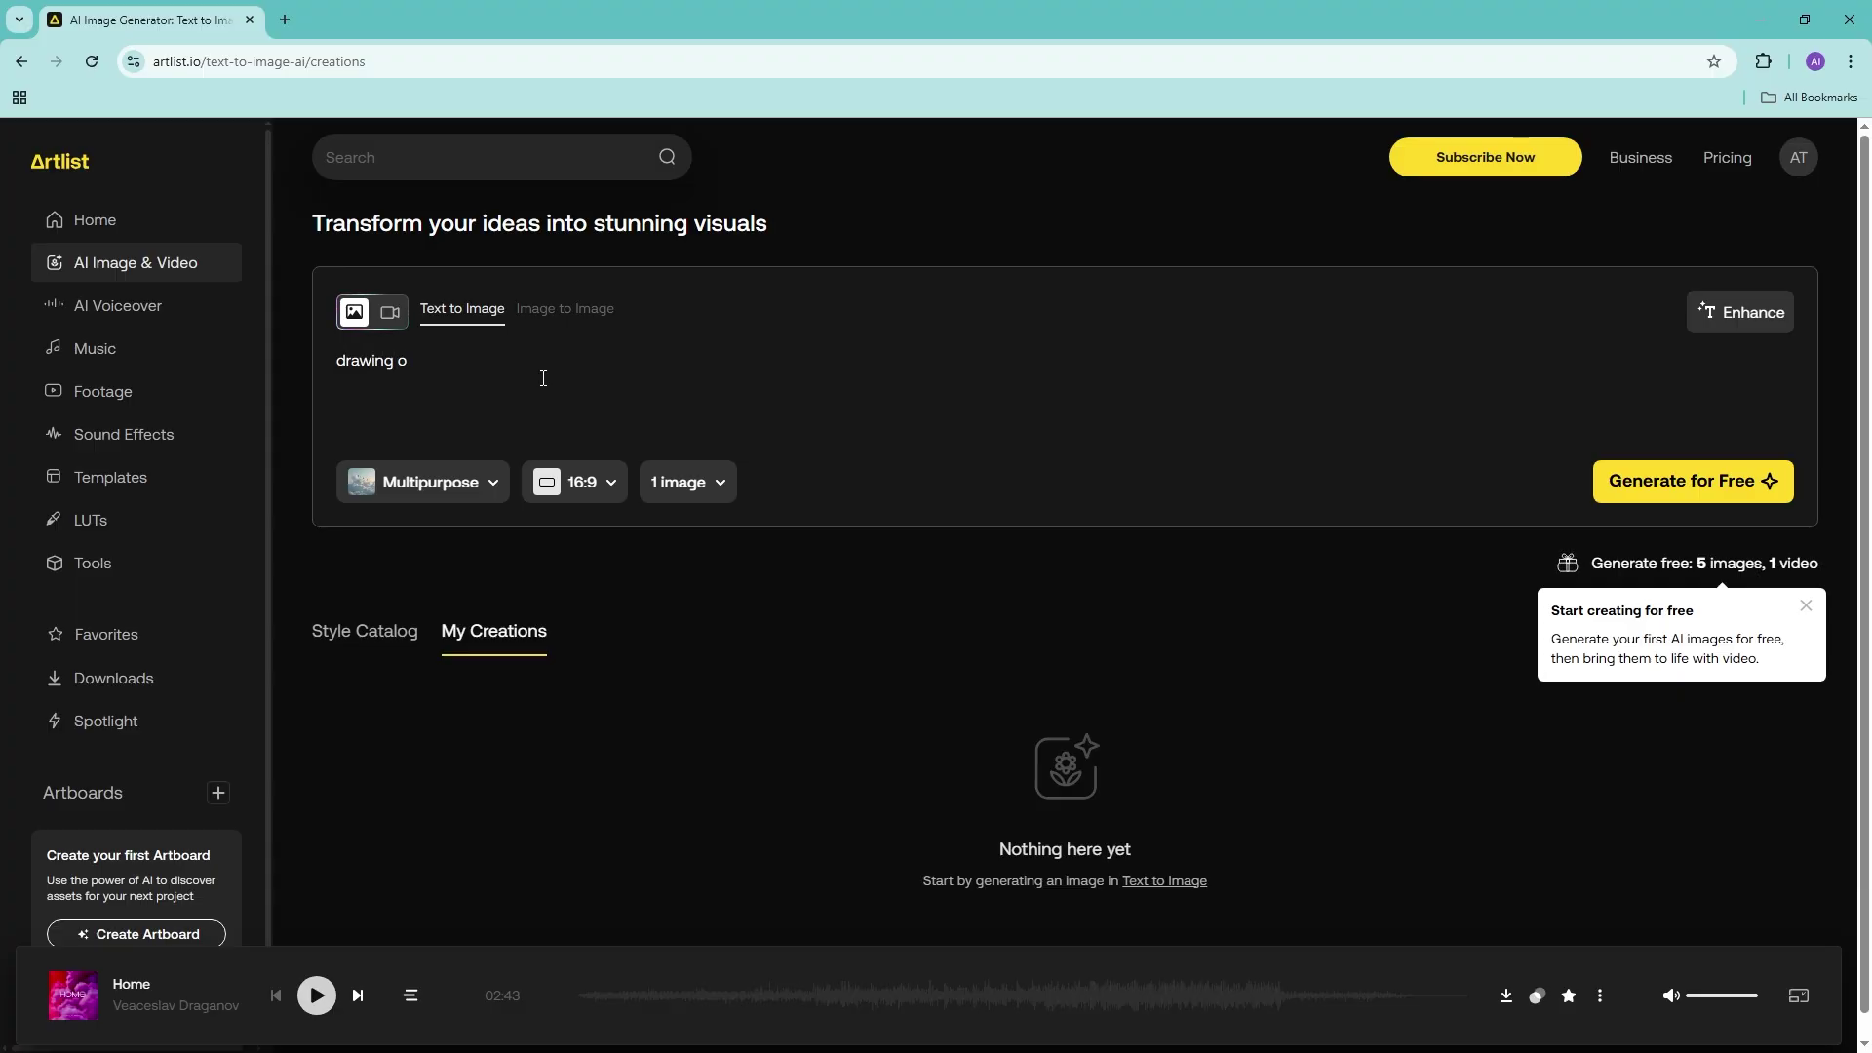
text(f a dog who is staring at an ice cone)
Examine the full range of visual styles available for the image, keeping Multipurpose.
click(465, 485)
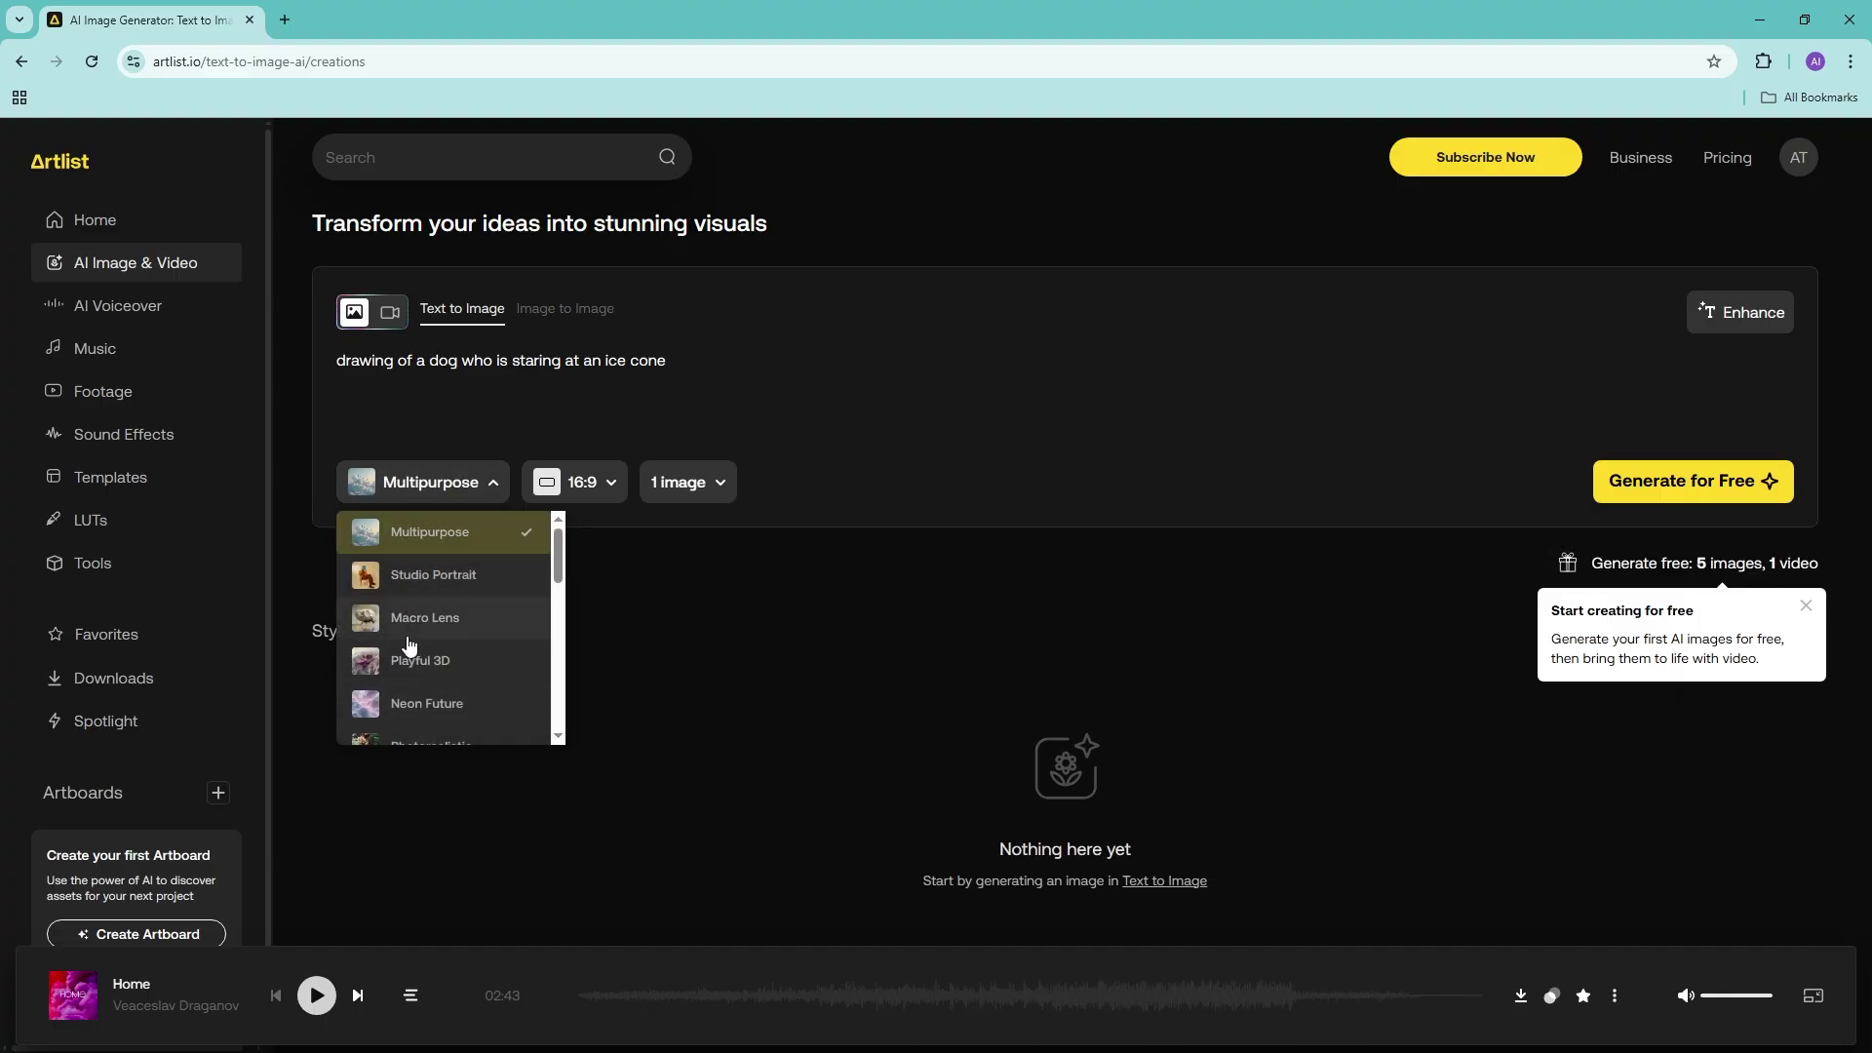
scroll(410, 646, down, 5)
scroll(471, 716, up, 4)
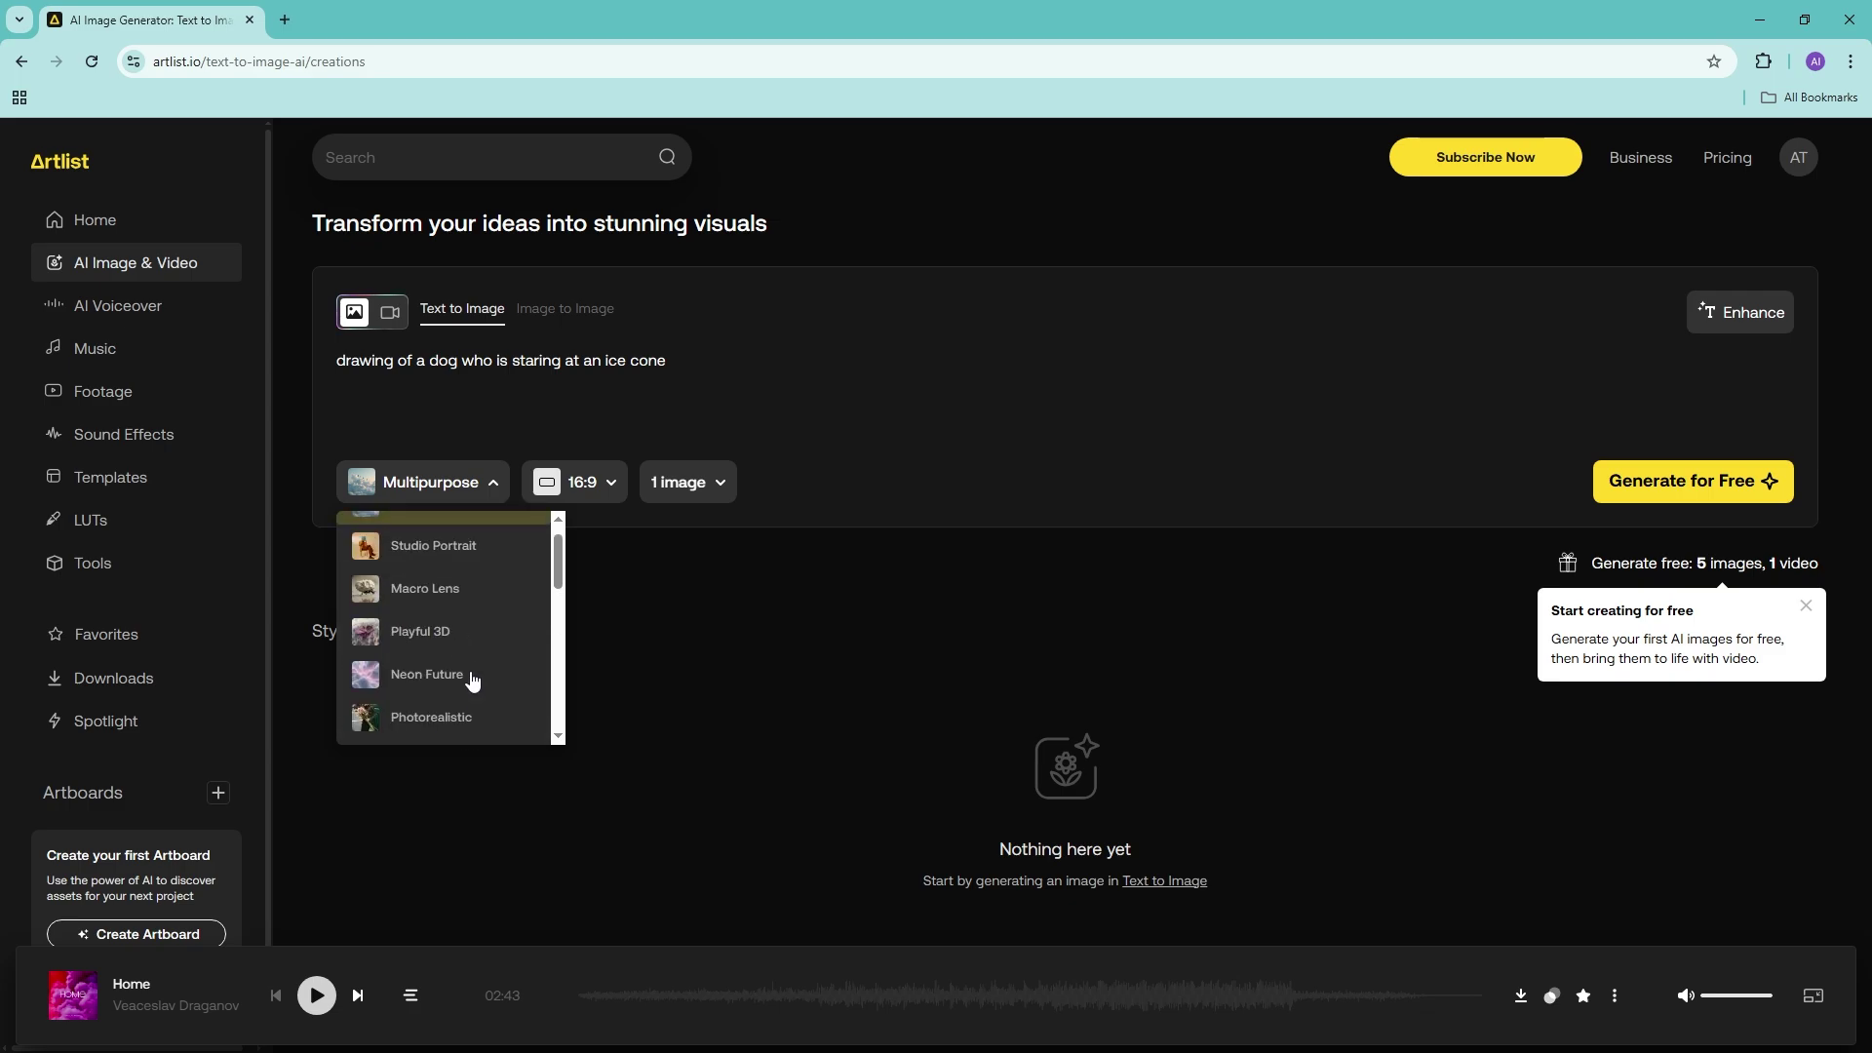
scroll(471, 679, up, 1)
scroll(468, 681, down, 6)
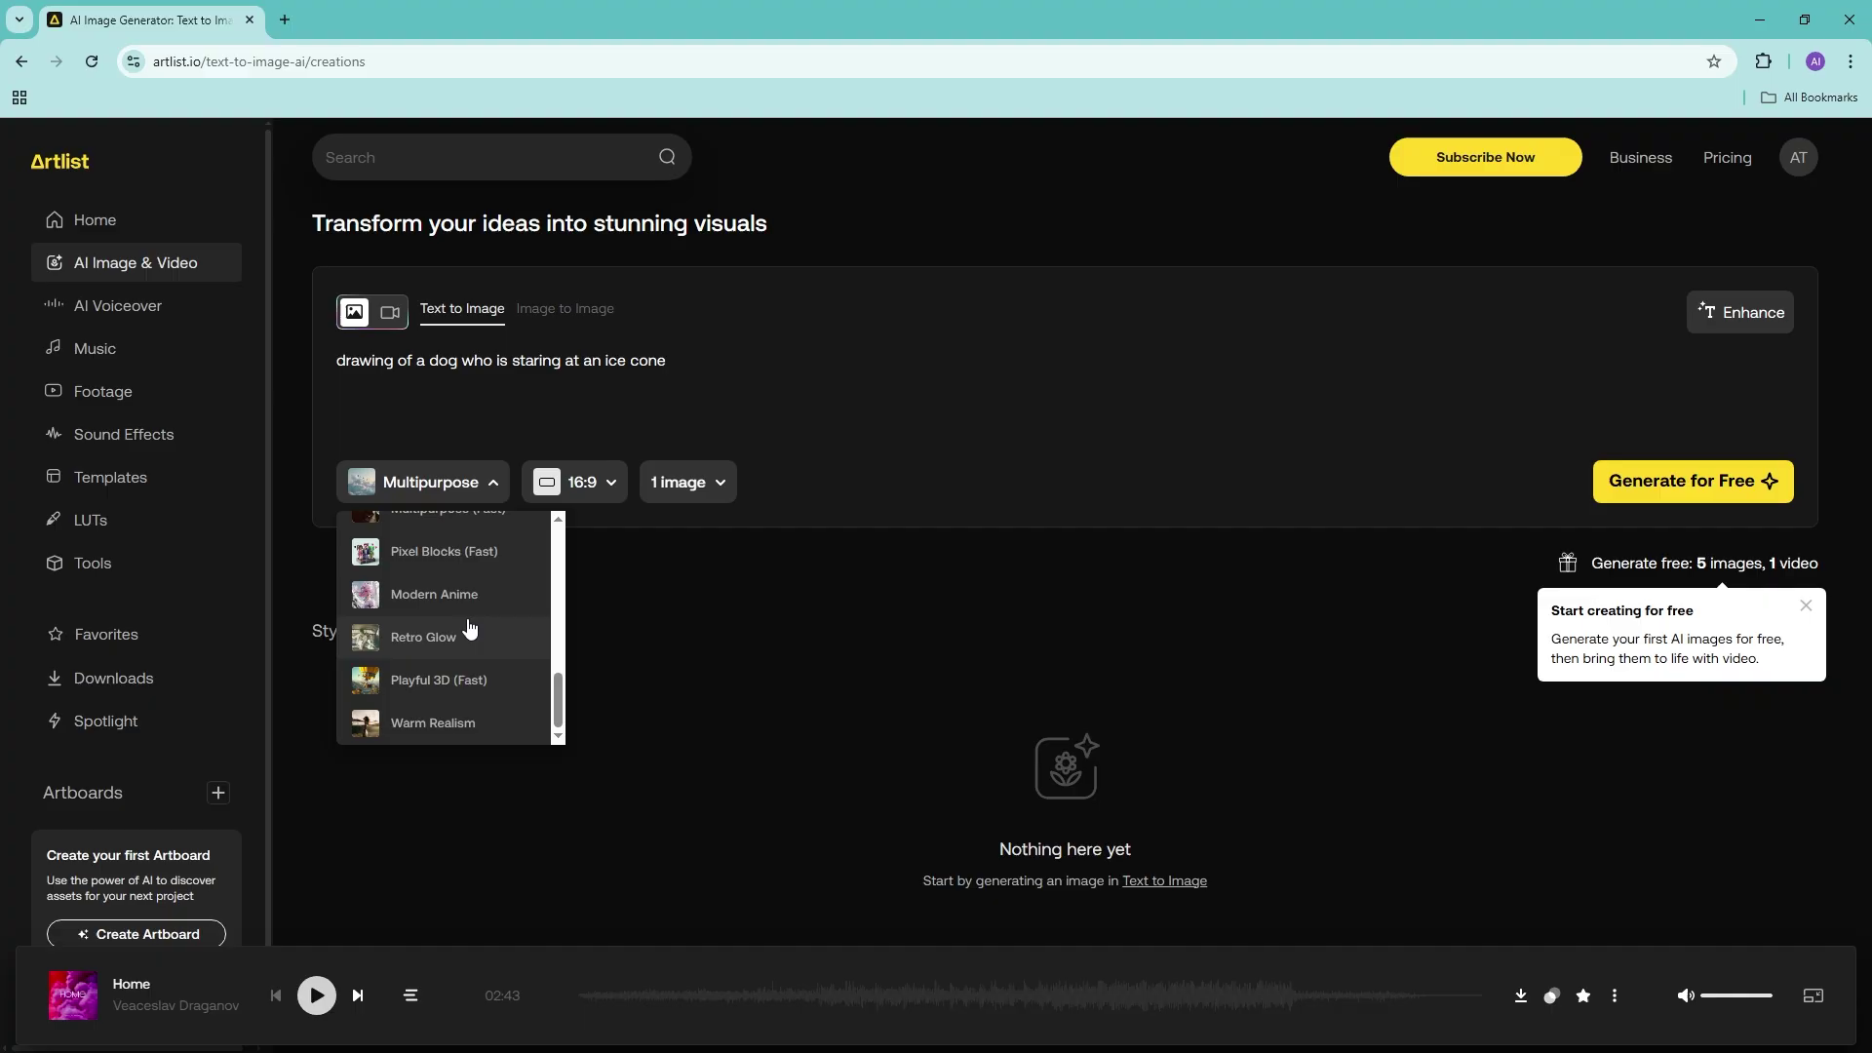
scroll(468, 629, up, 1)
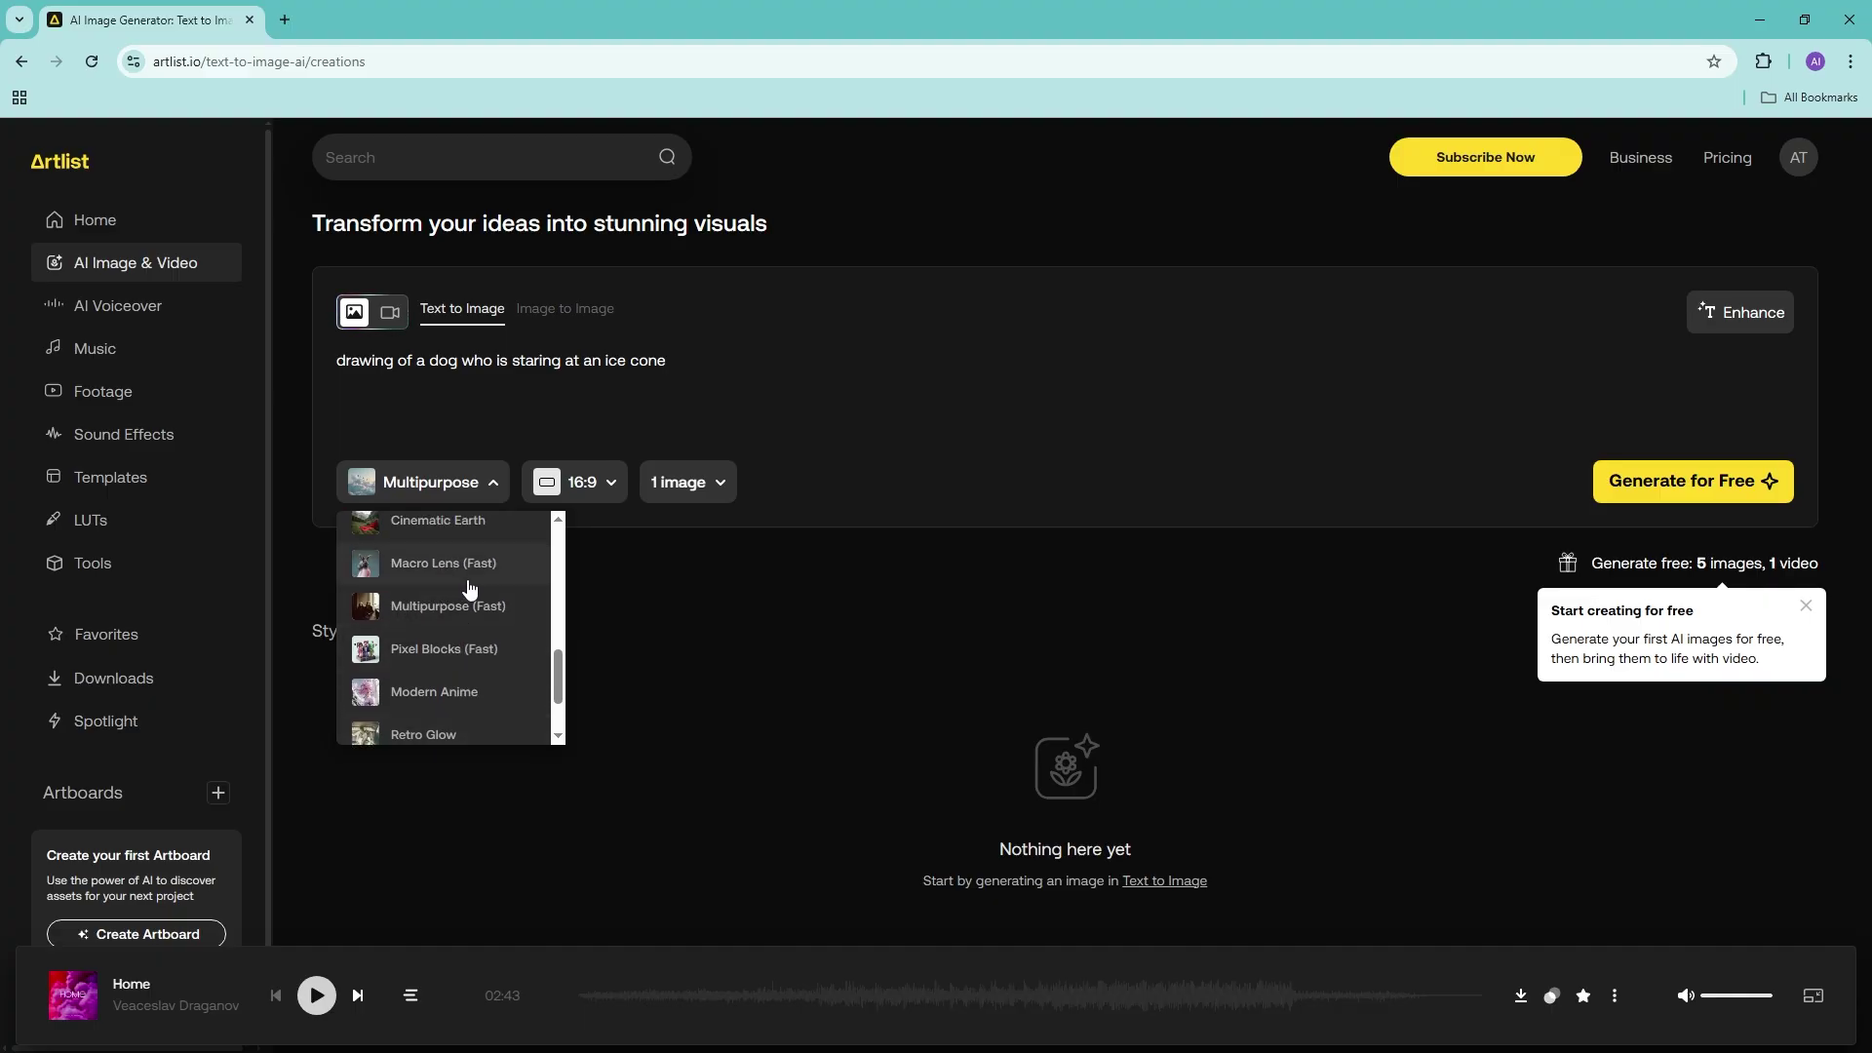
scroll(469, 585, up, 3)
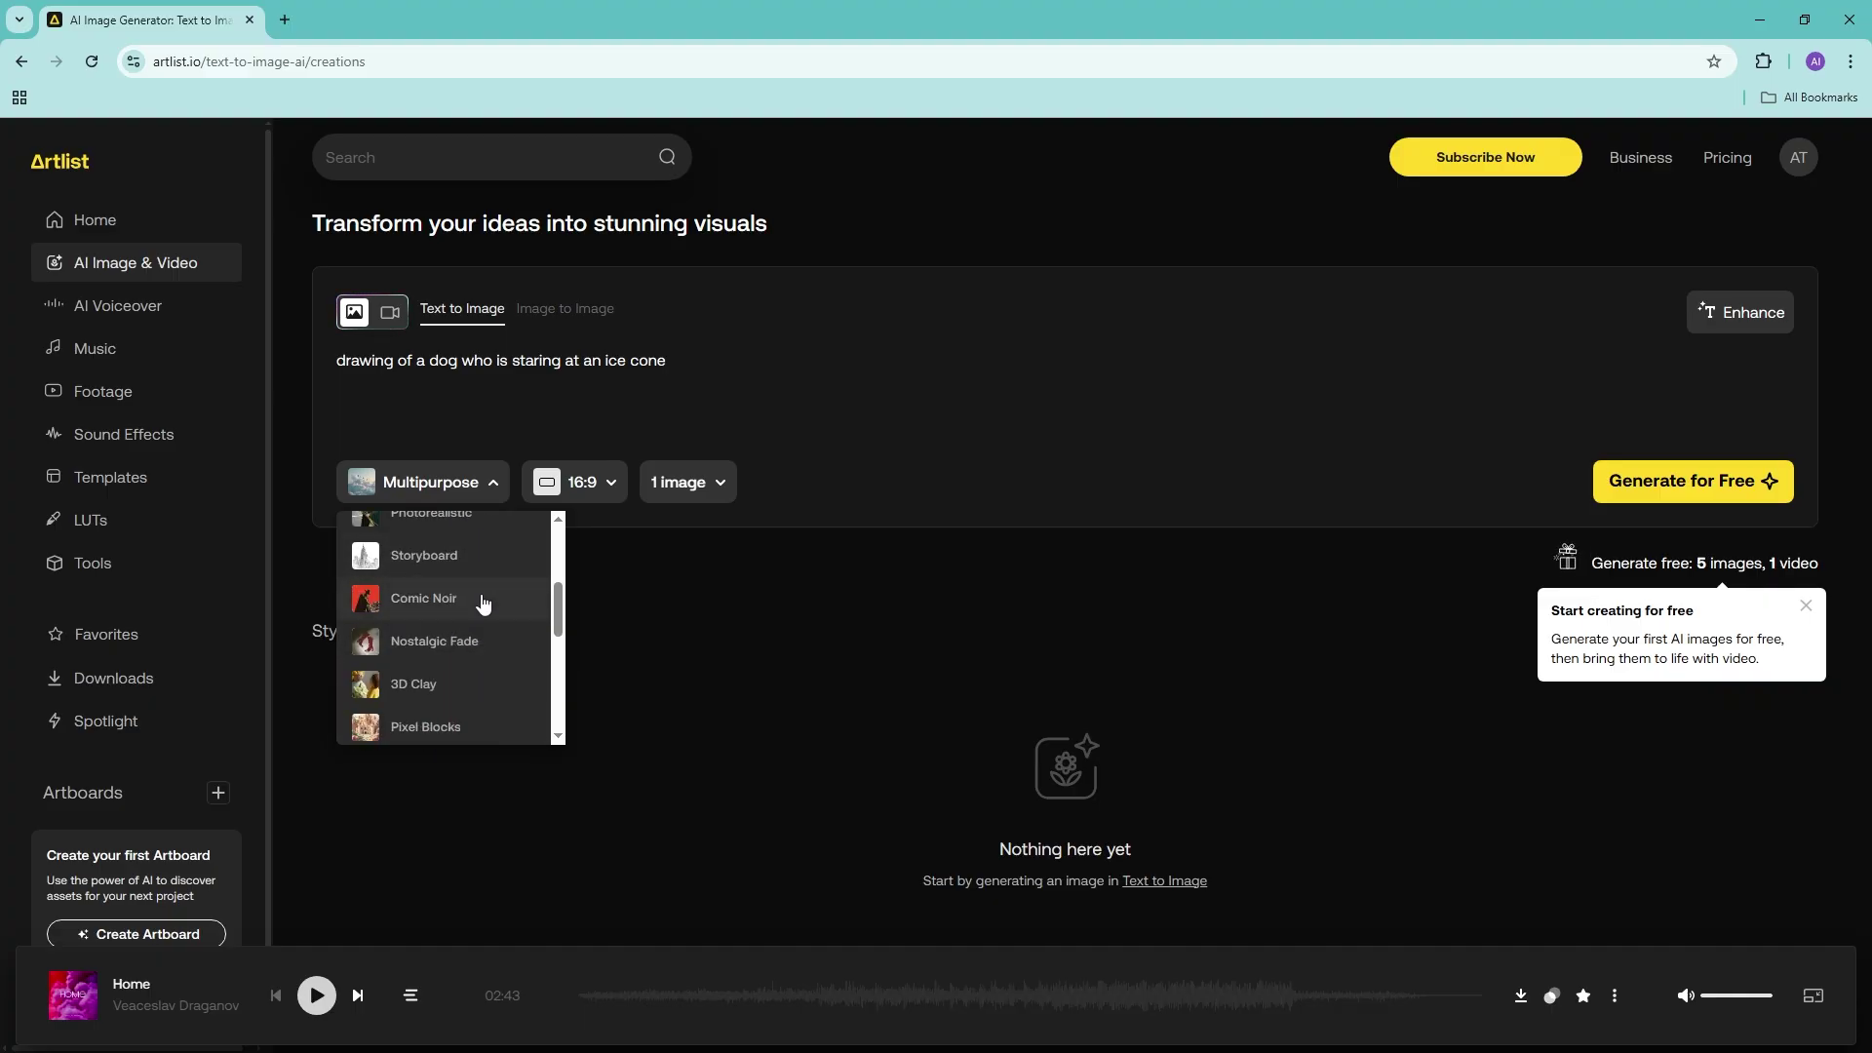
scroll(483, 610, up, 3)
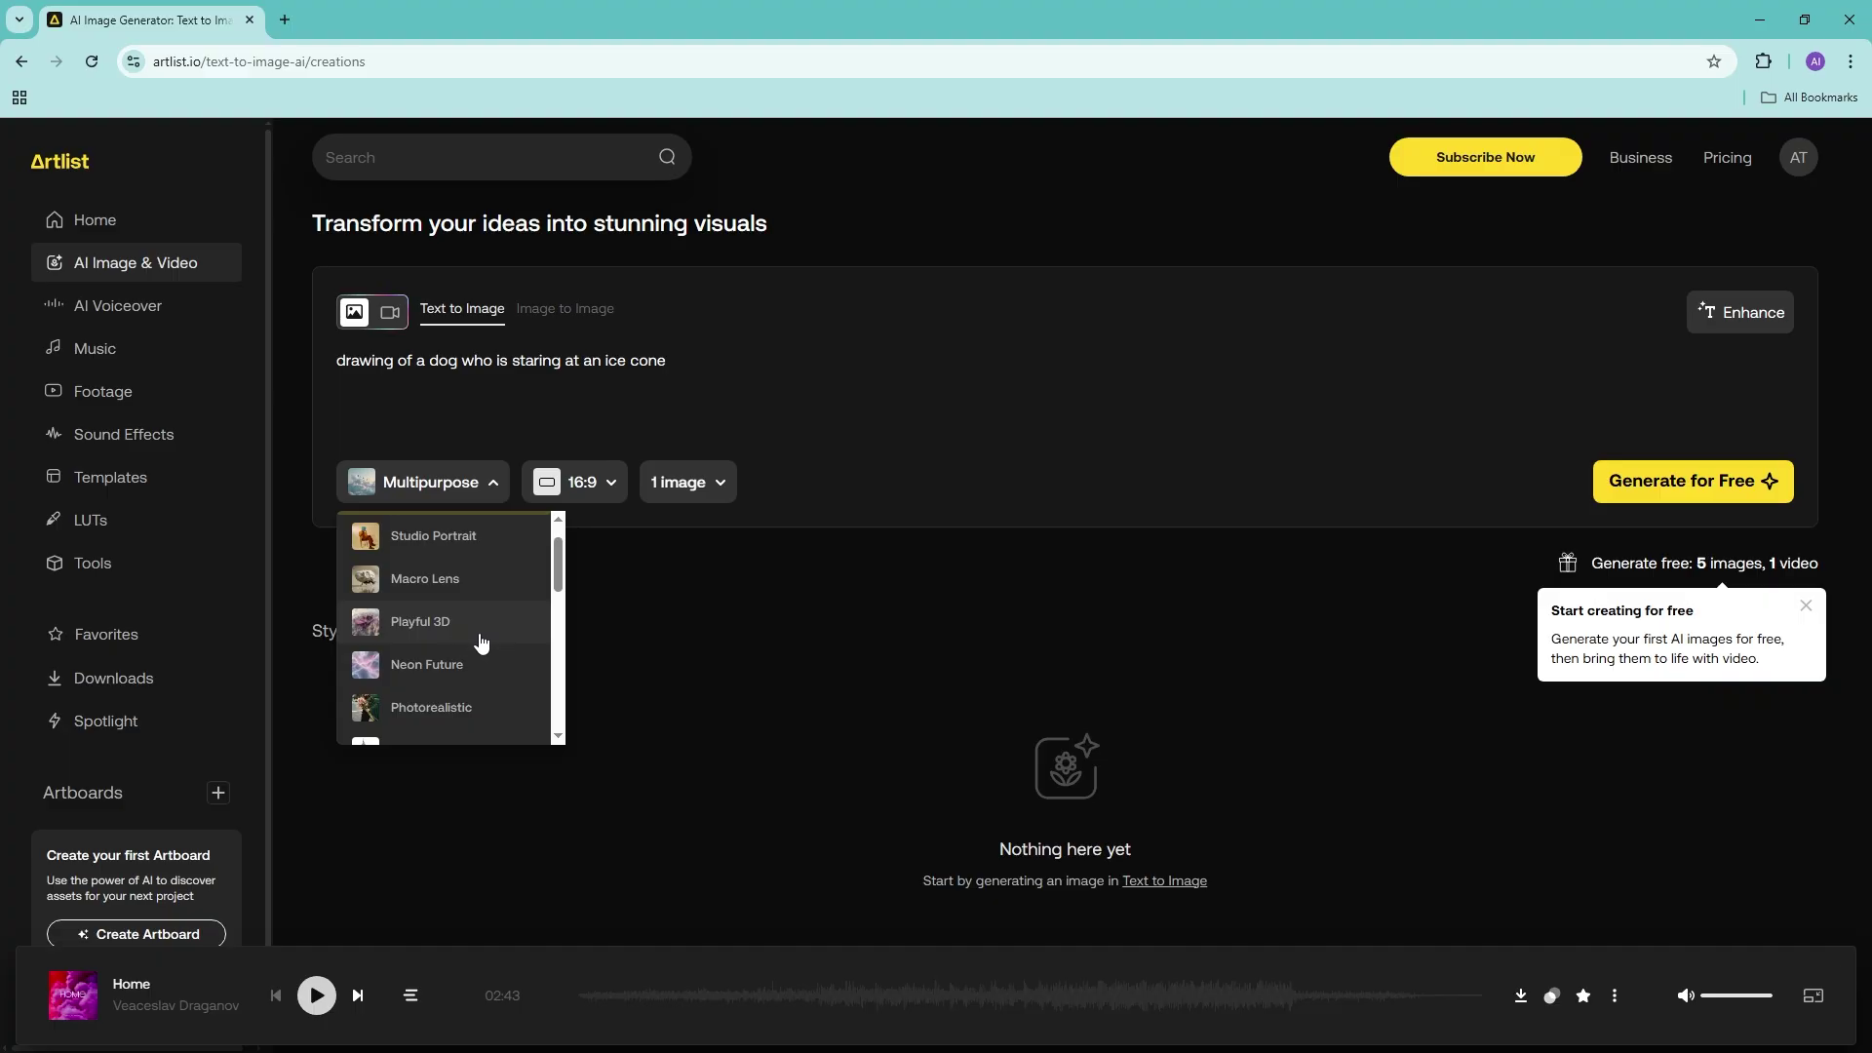
scroll(481, 641, up, 1)
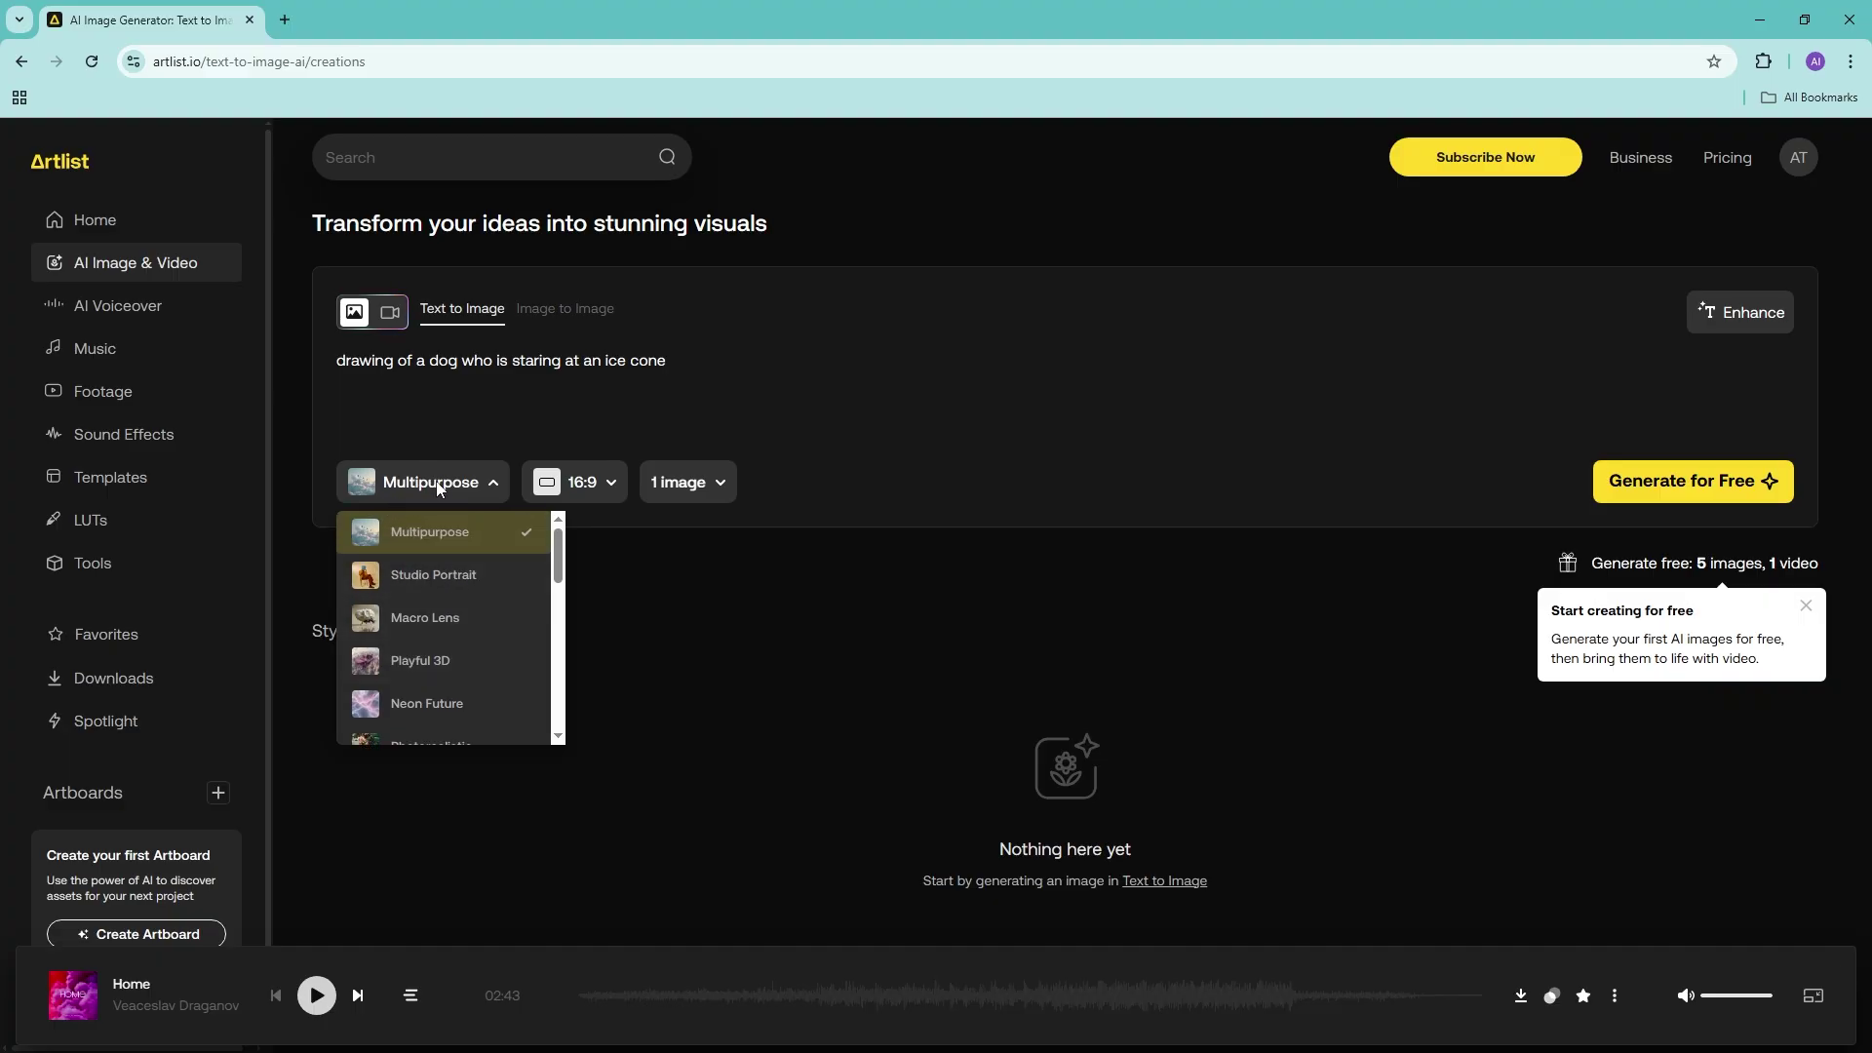
click(472, 427)
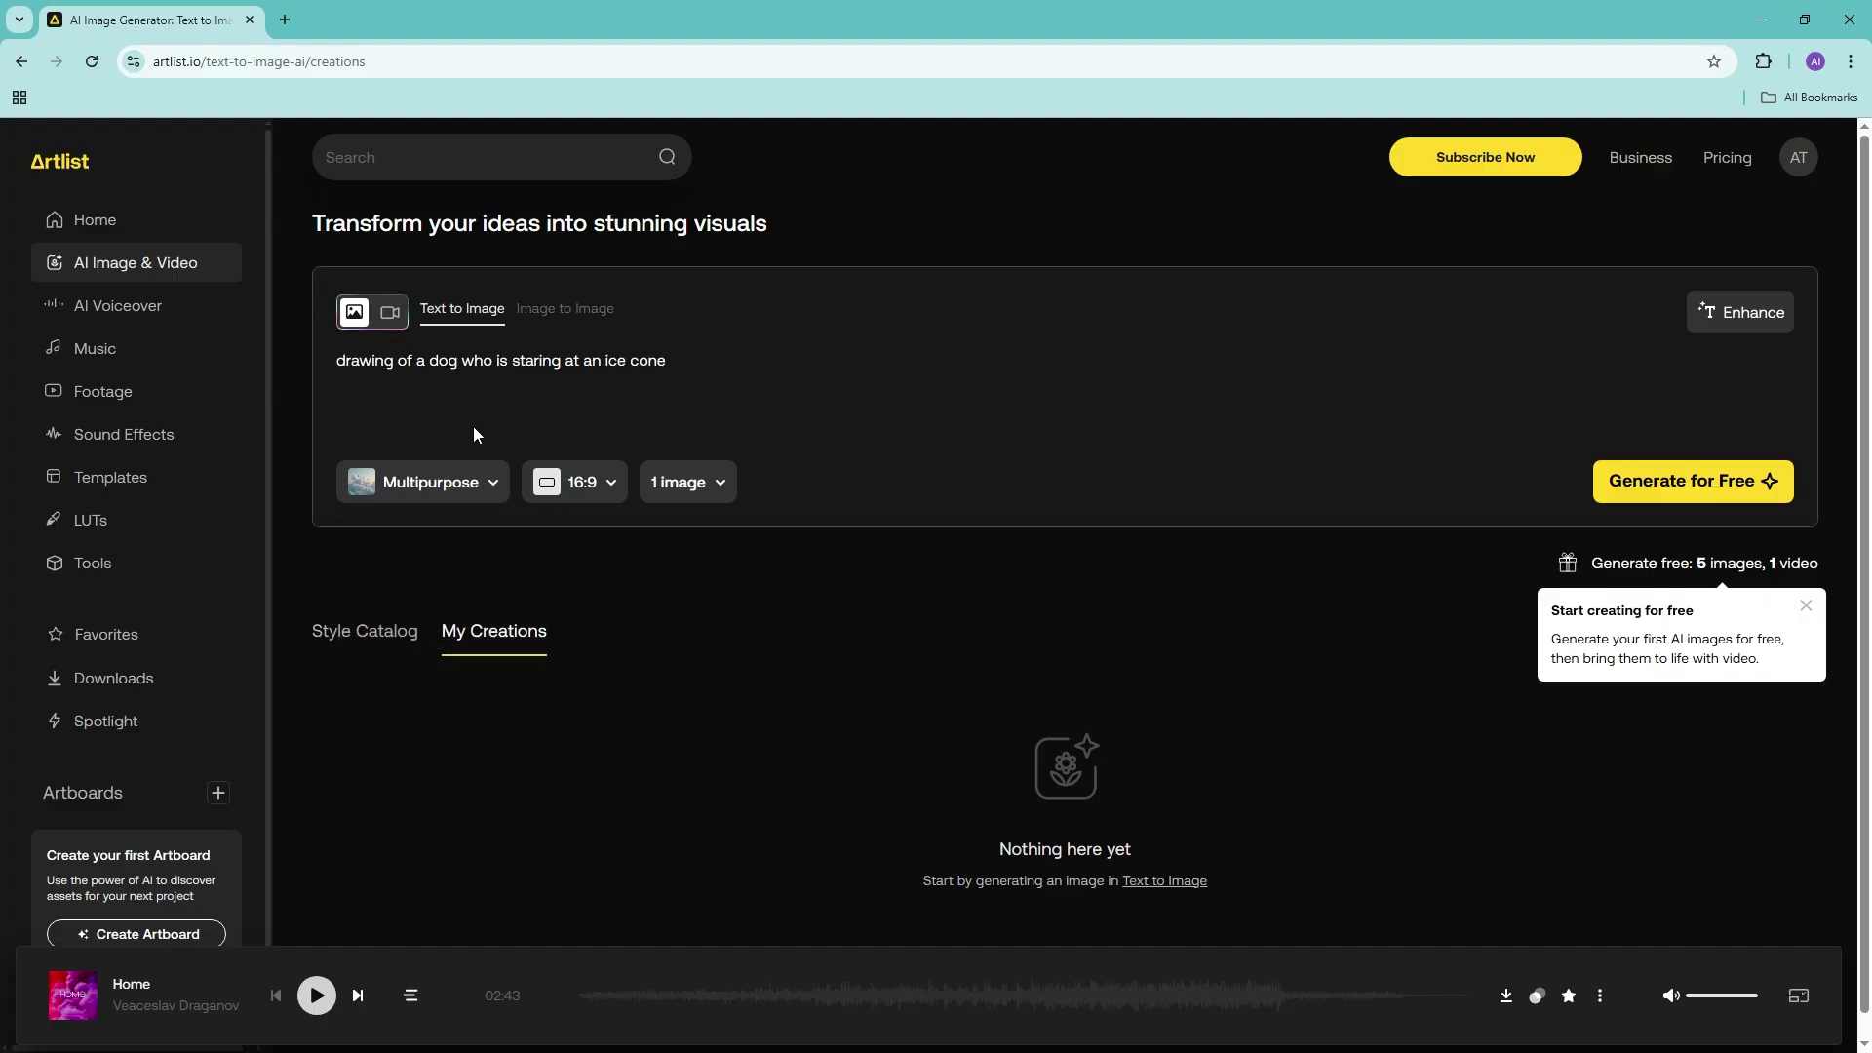
Examine the aspect ratio and image count options, keeping 16:9 and 1 image.
click(595, 485)
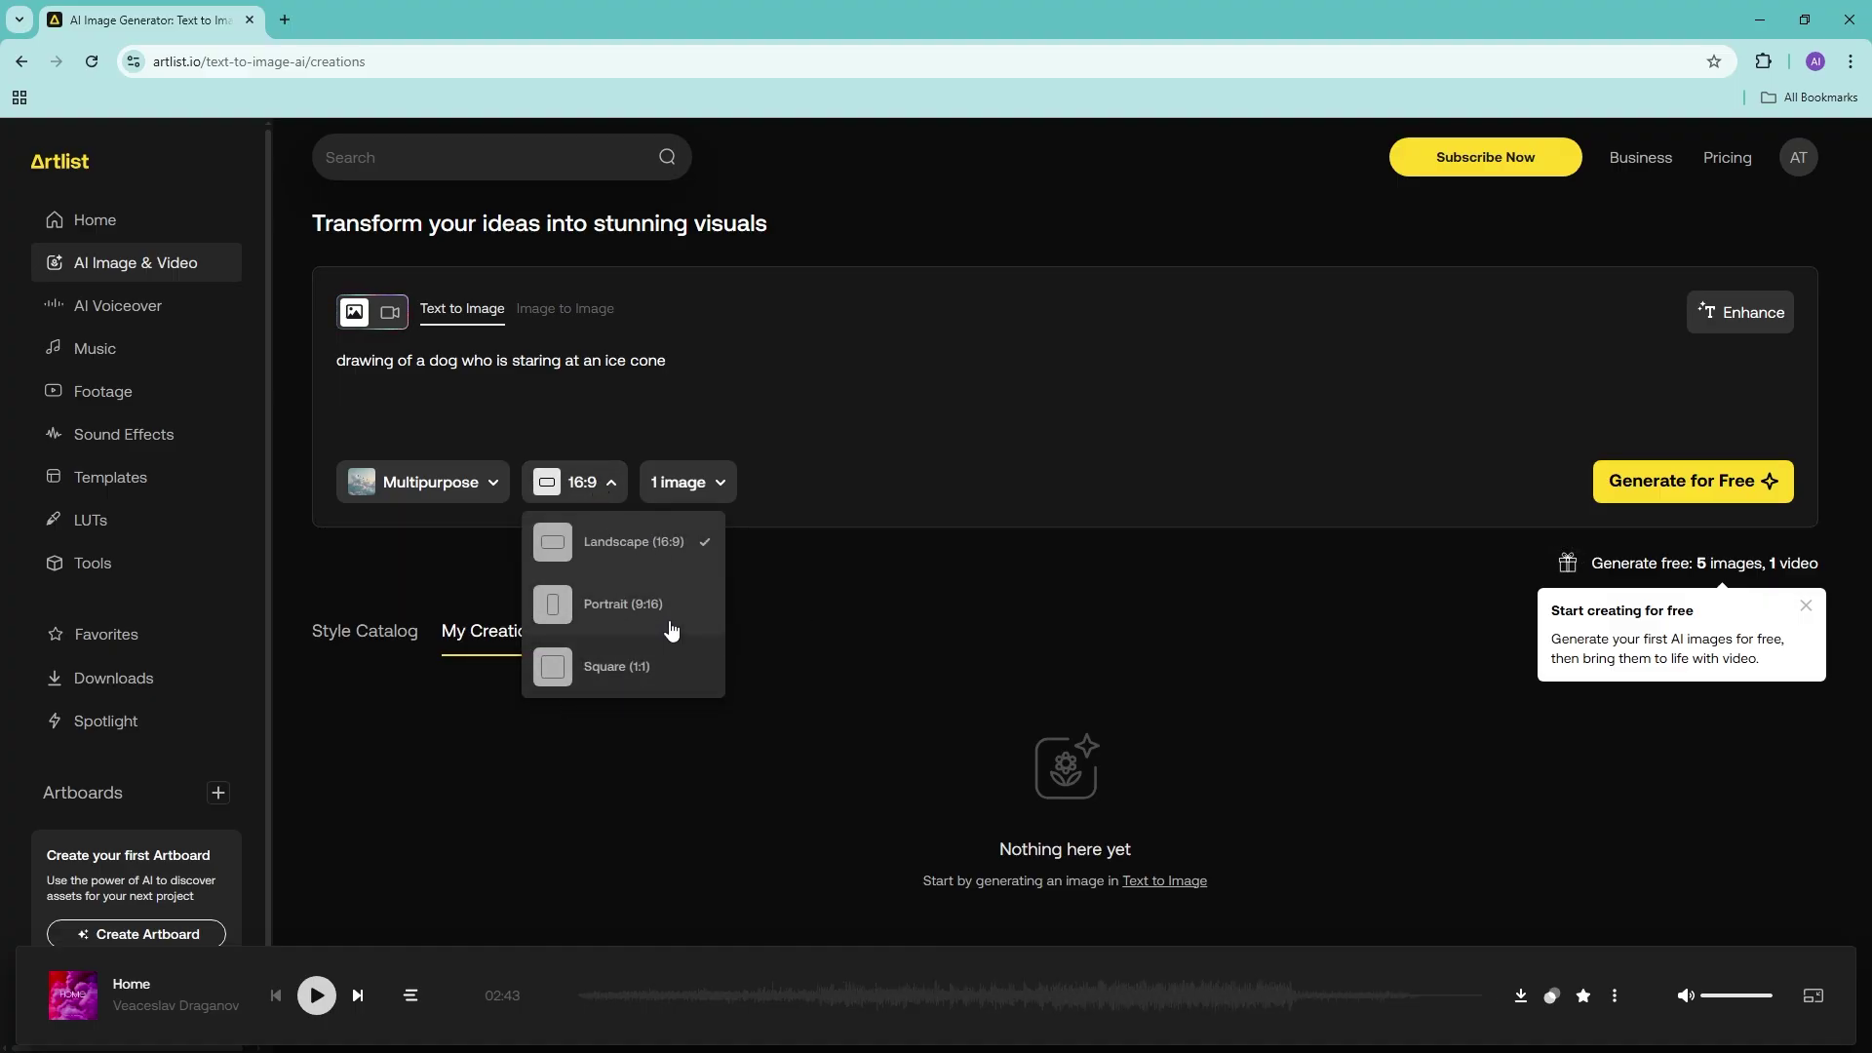
click(831, 499)
click(711, 482)
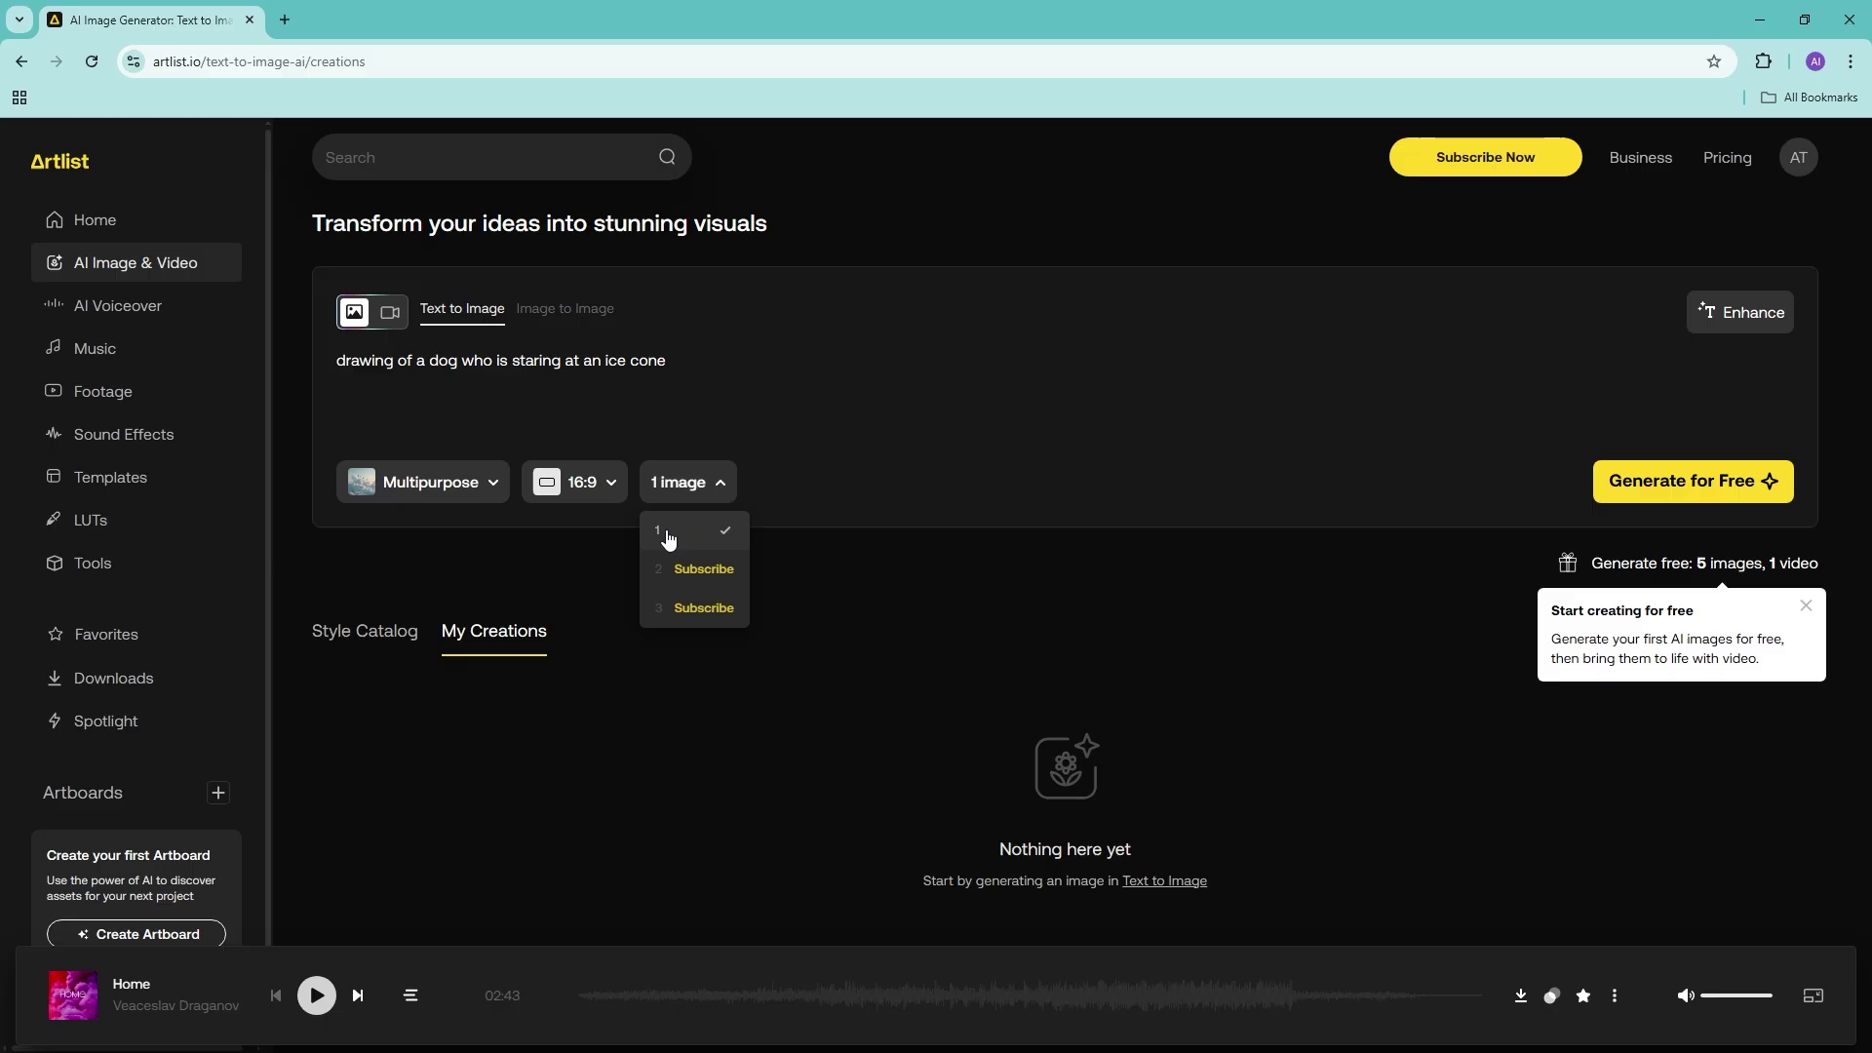
click(1079, 471)
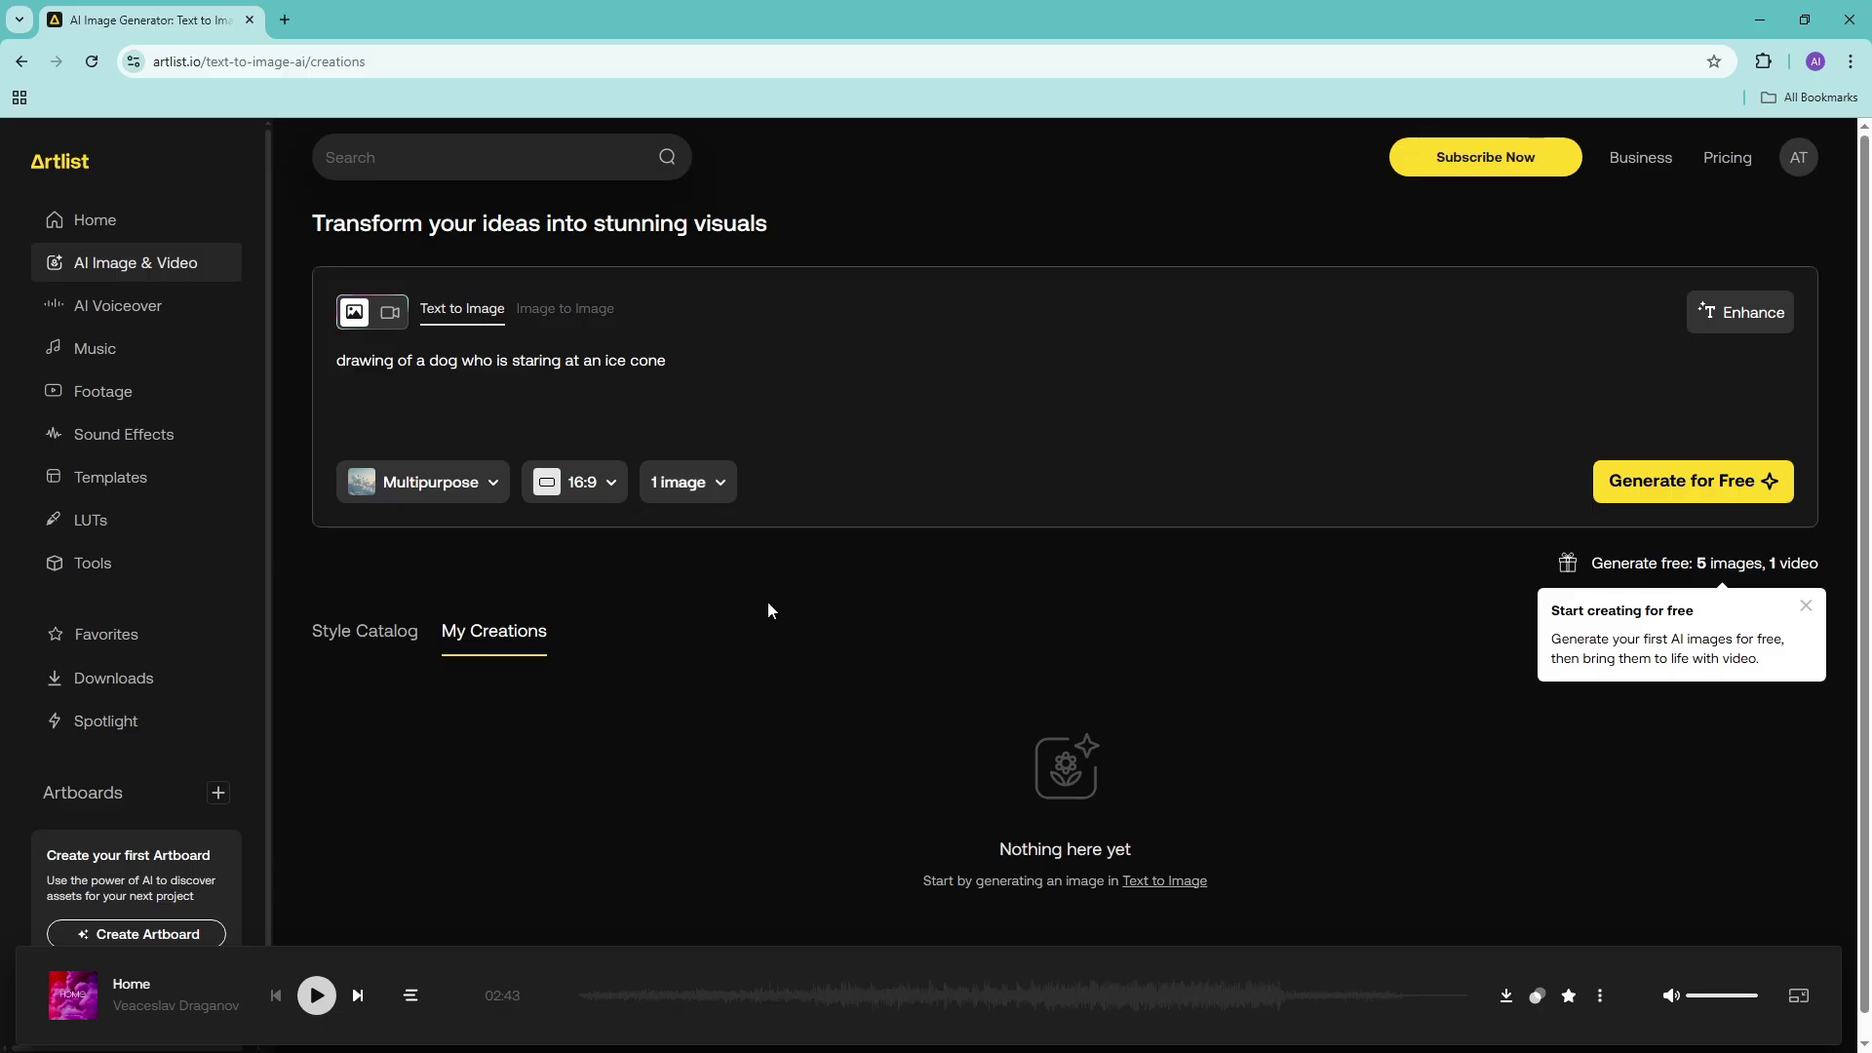
Generate the dog and ice cream image from the prompt and view it in My Creations.
click(1662, 484)
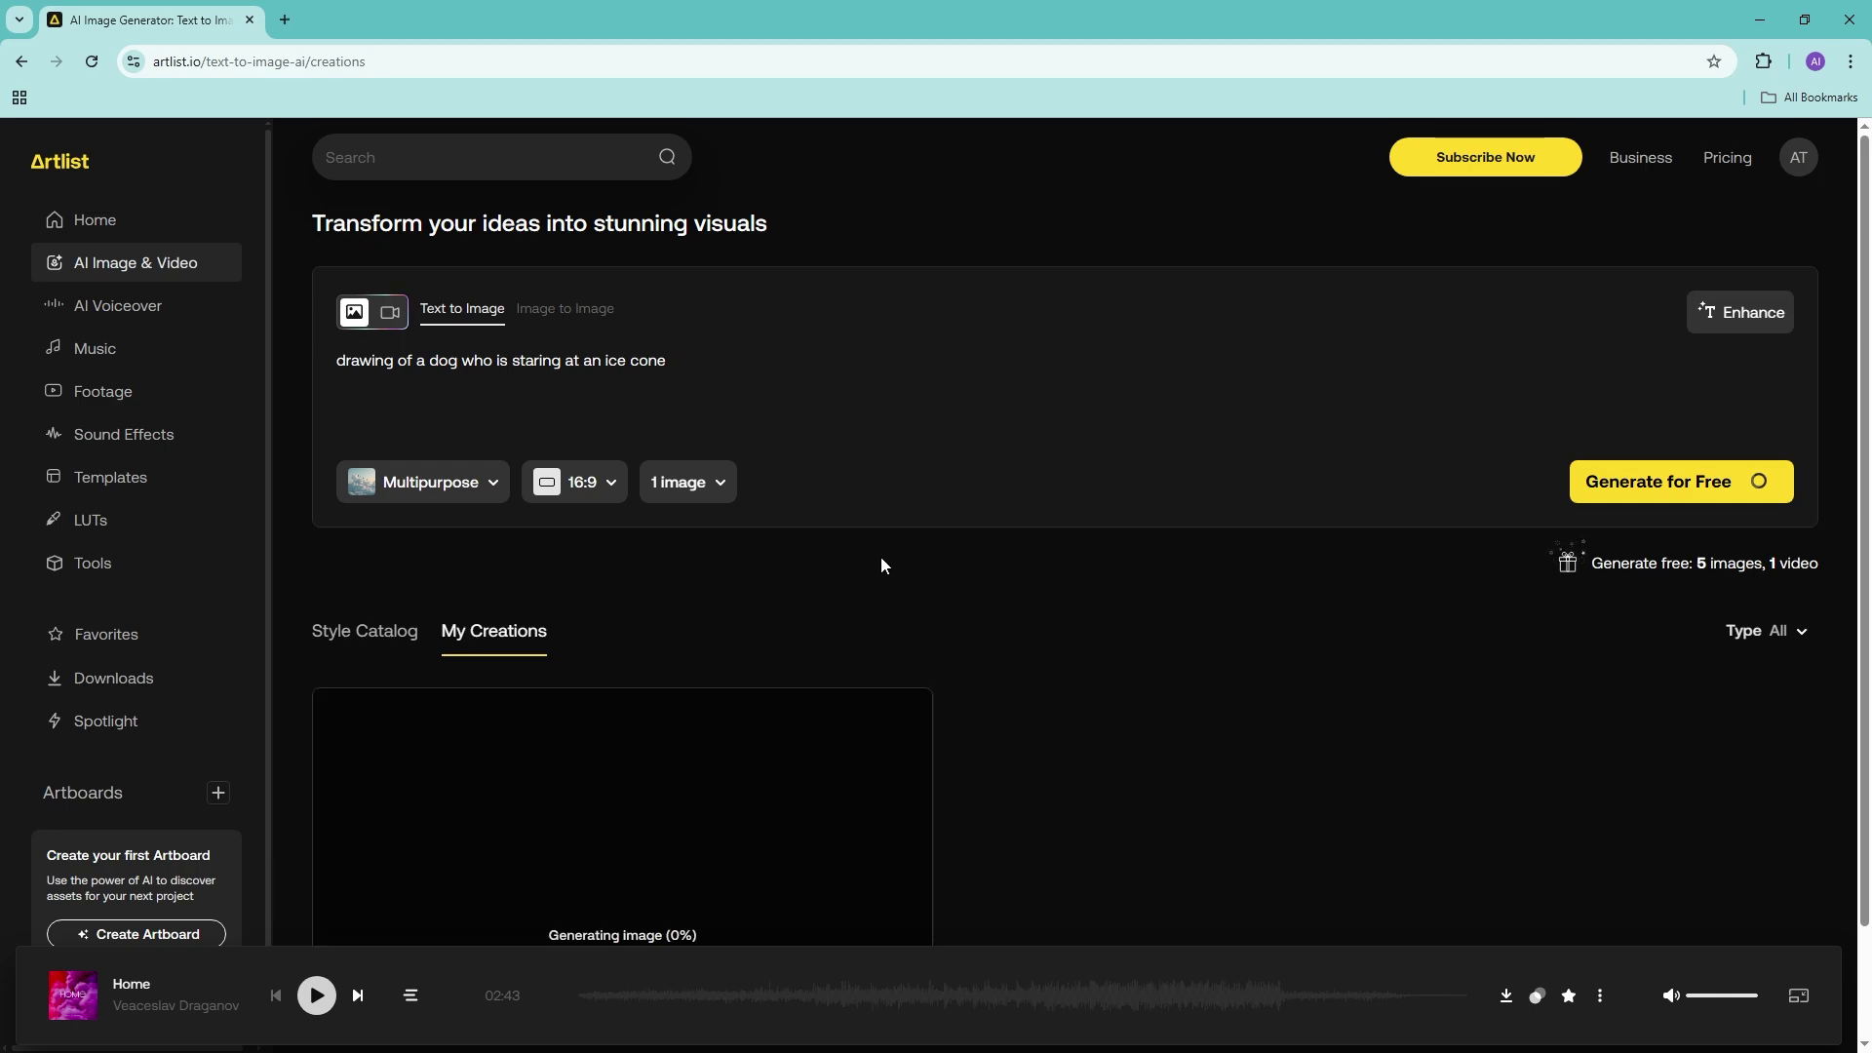
scroll(1092, 585, down, 2)
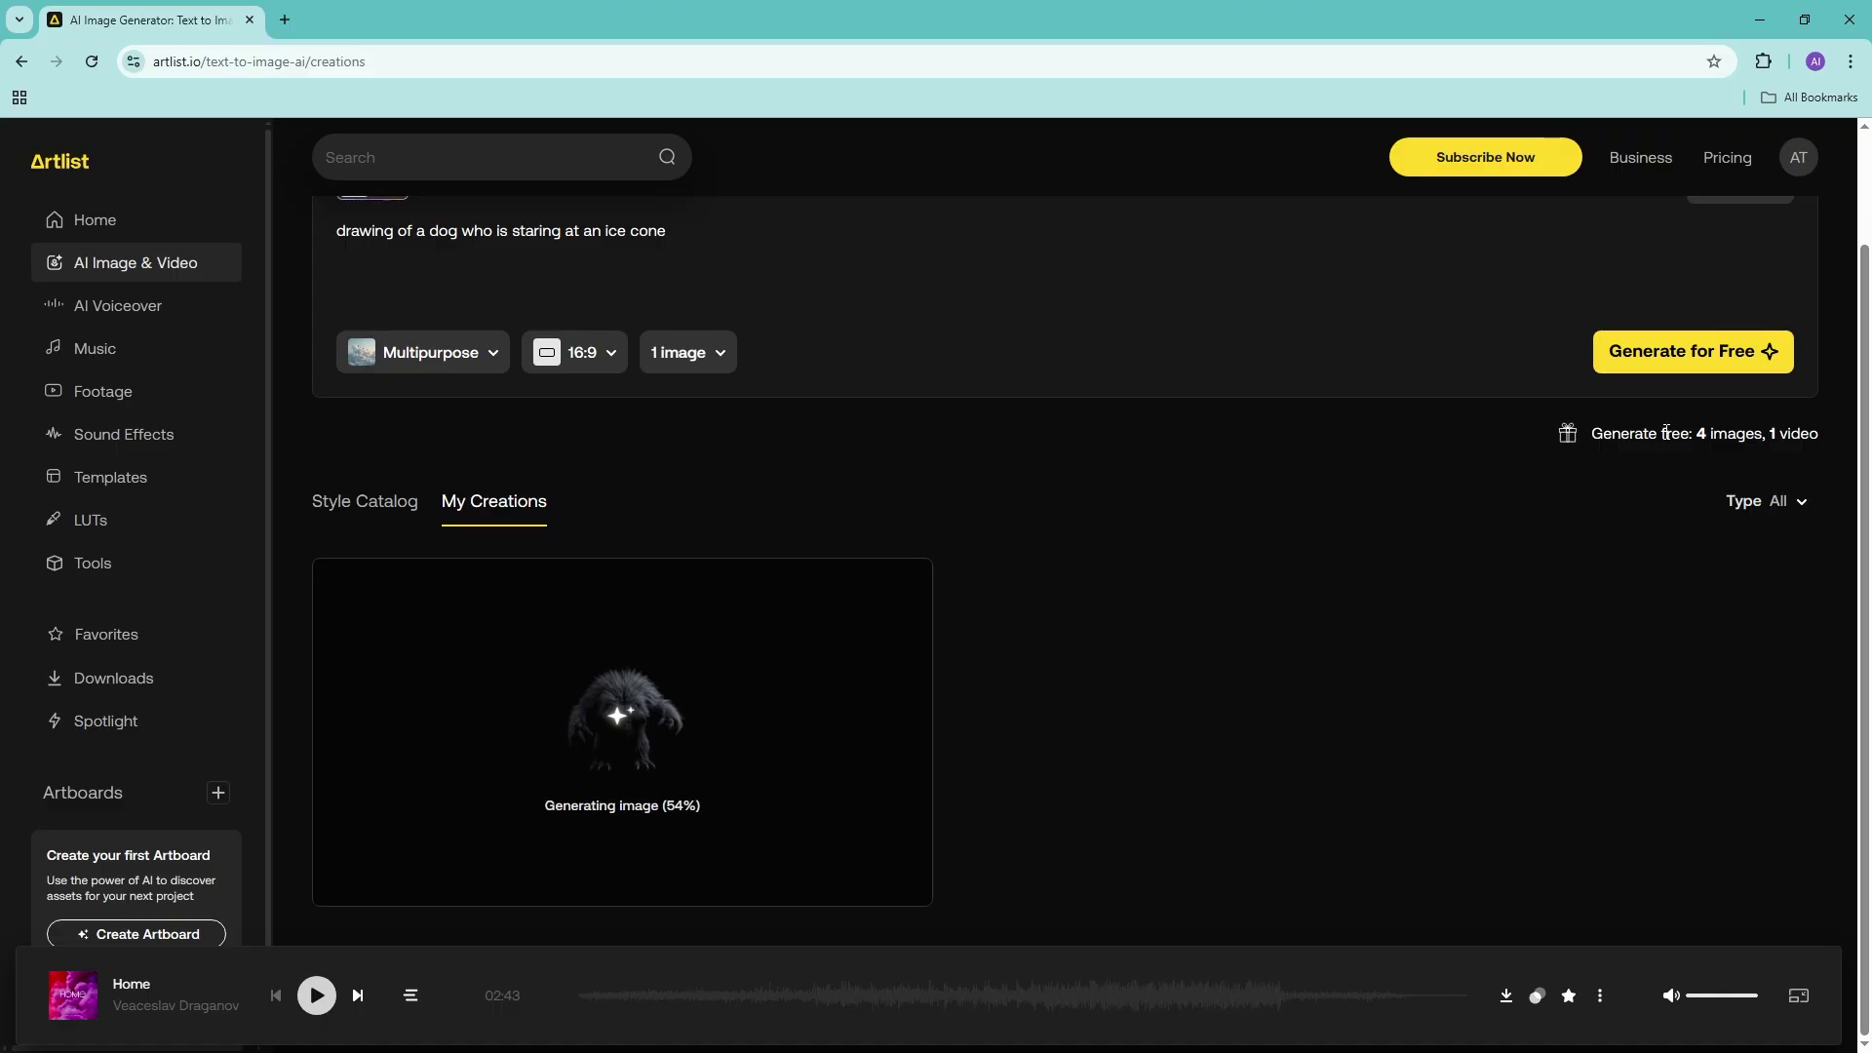
mouse_move(1693, 429)
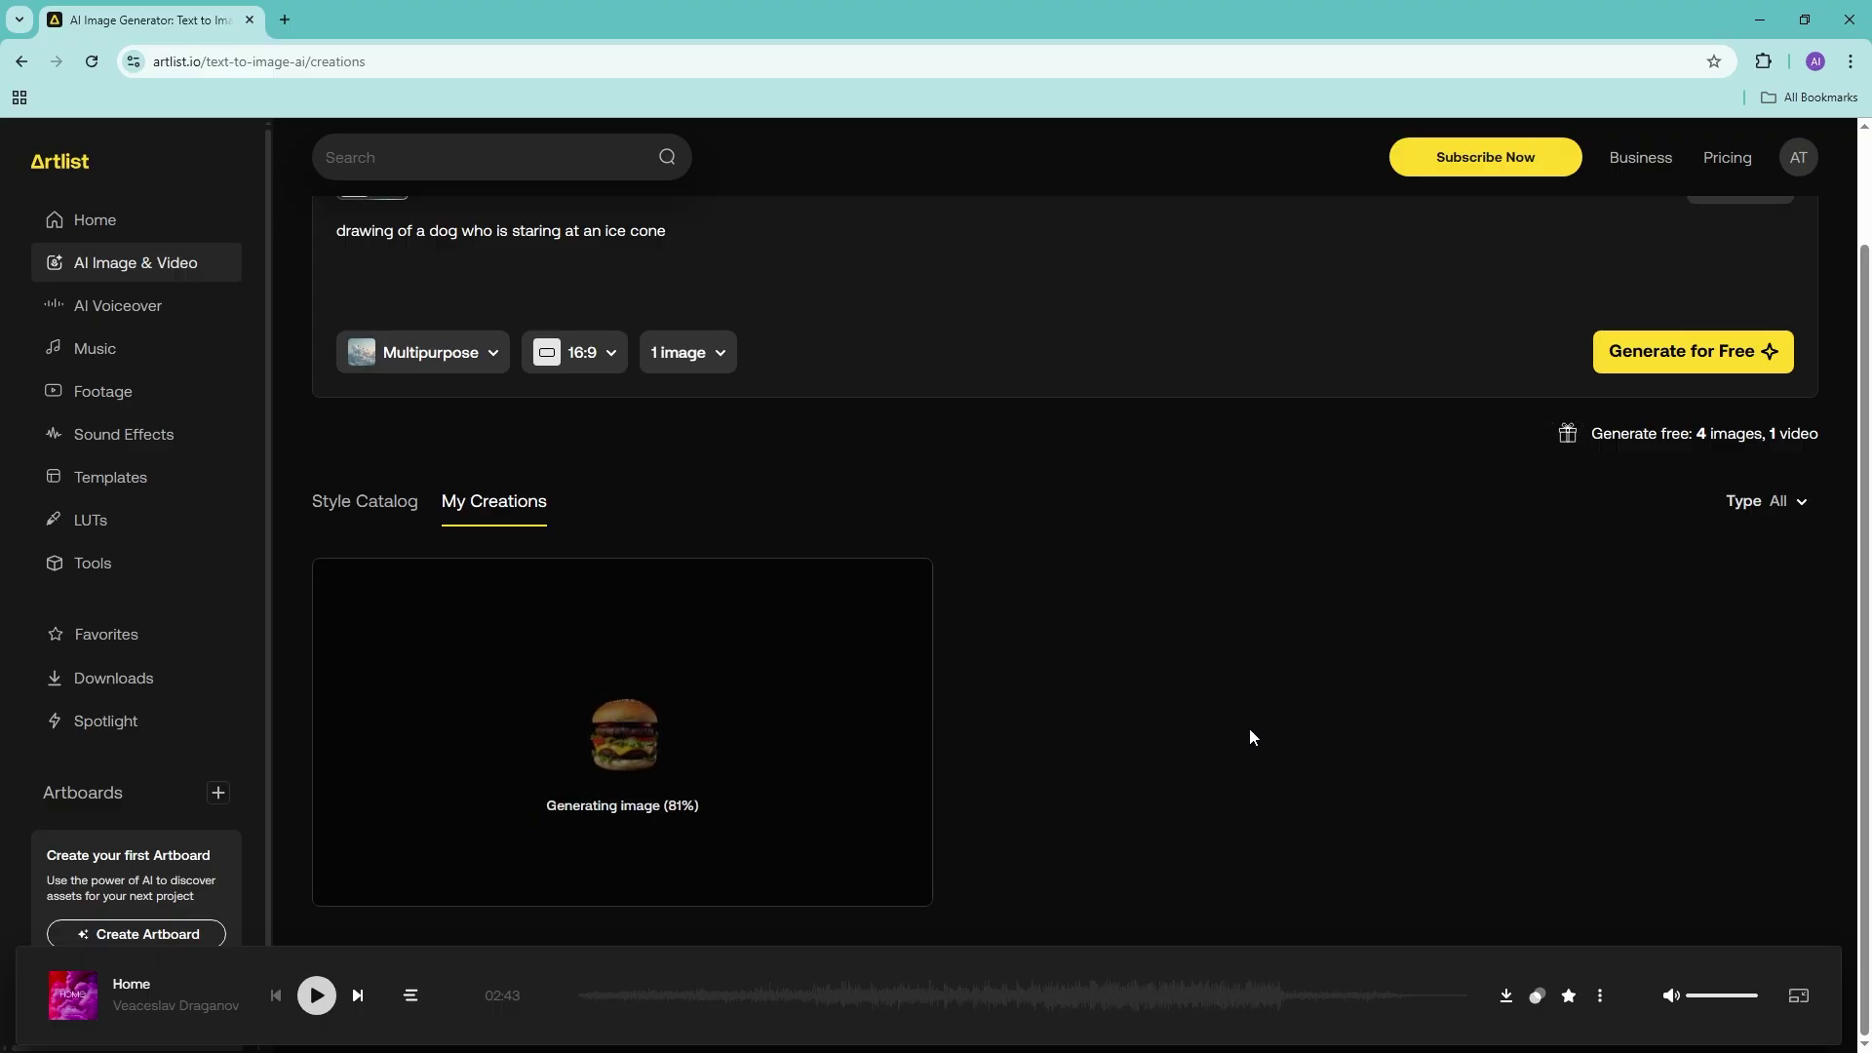
scroll(1256, 739, up, 2)
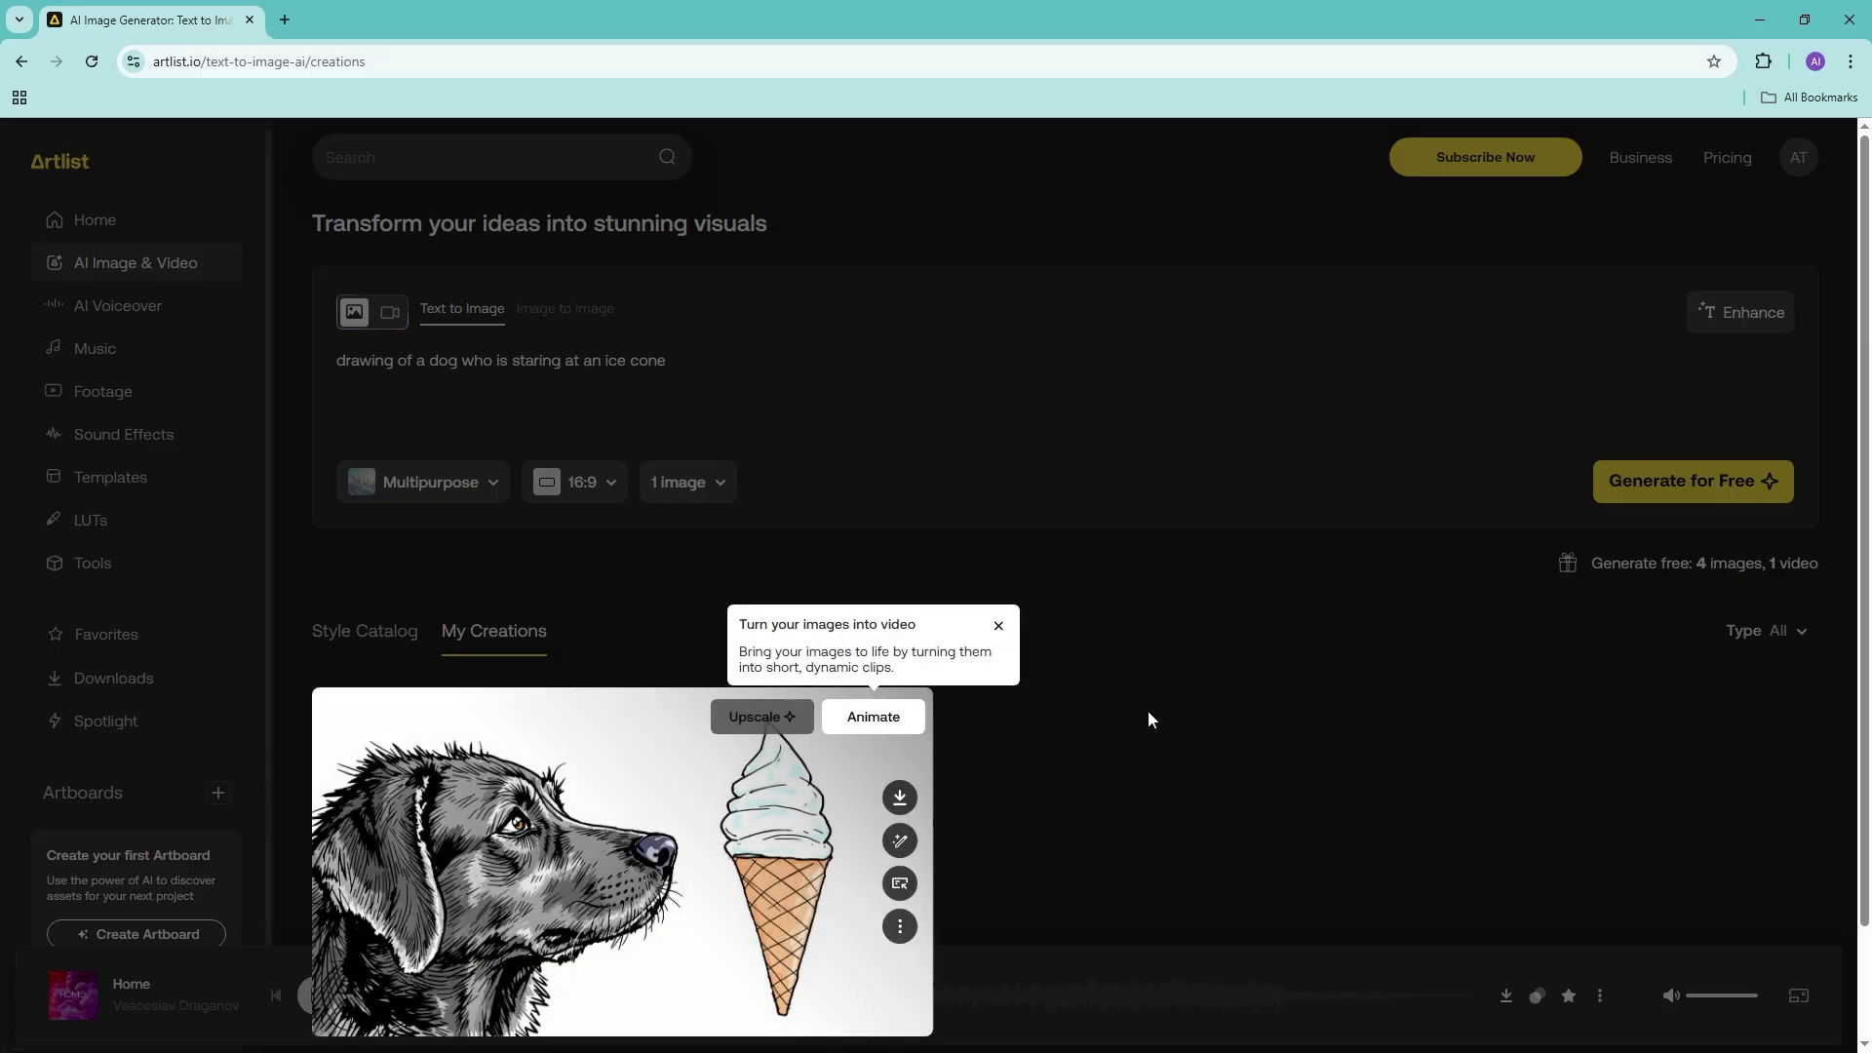
scroll(1148, 719, down, 1)
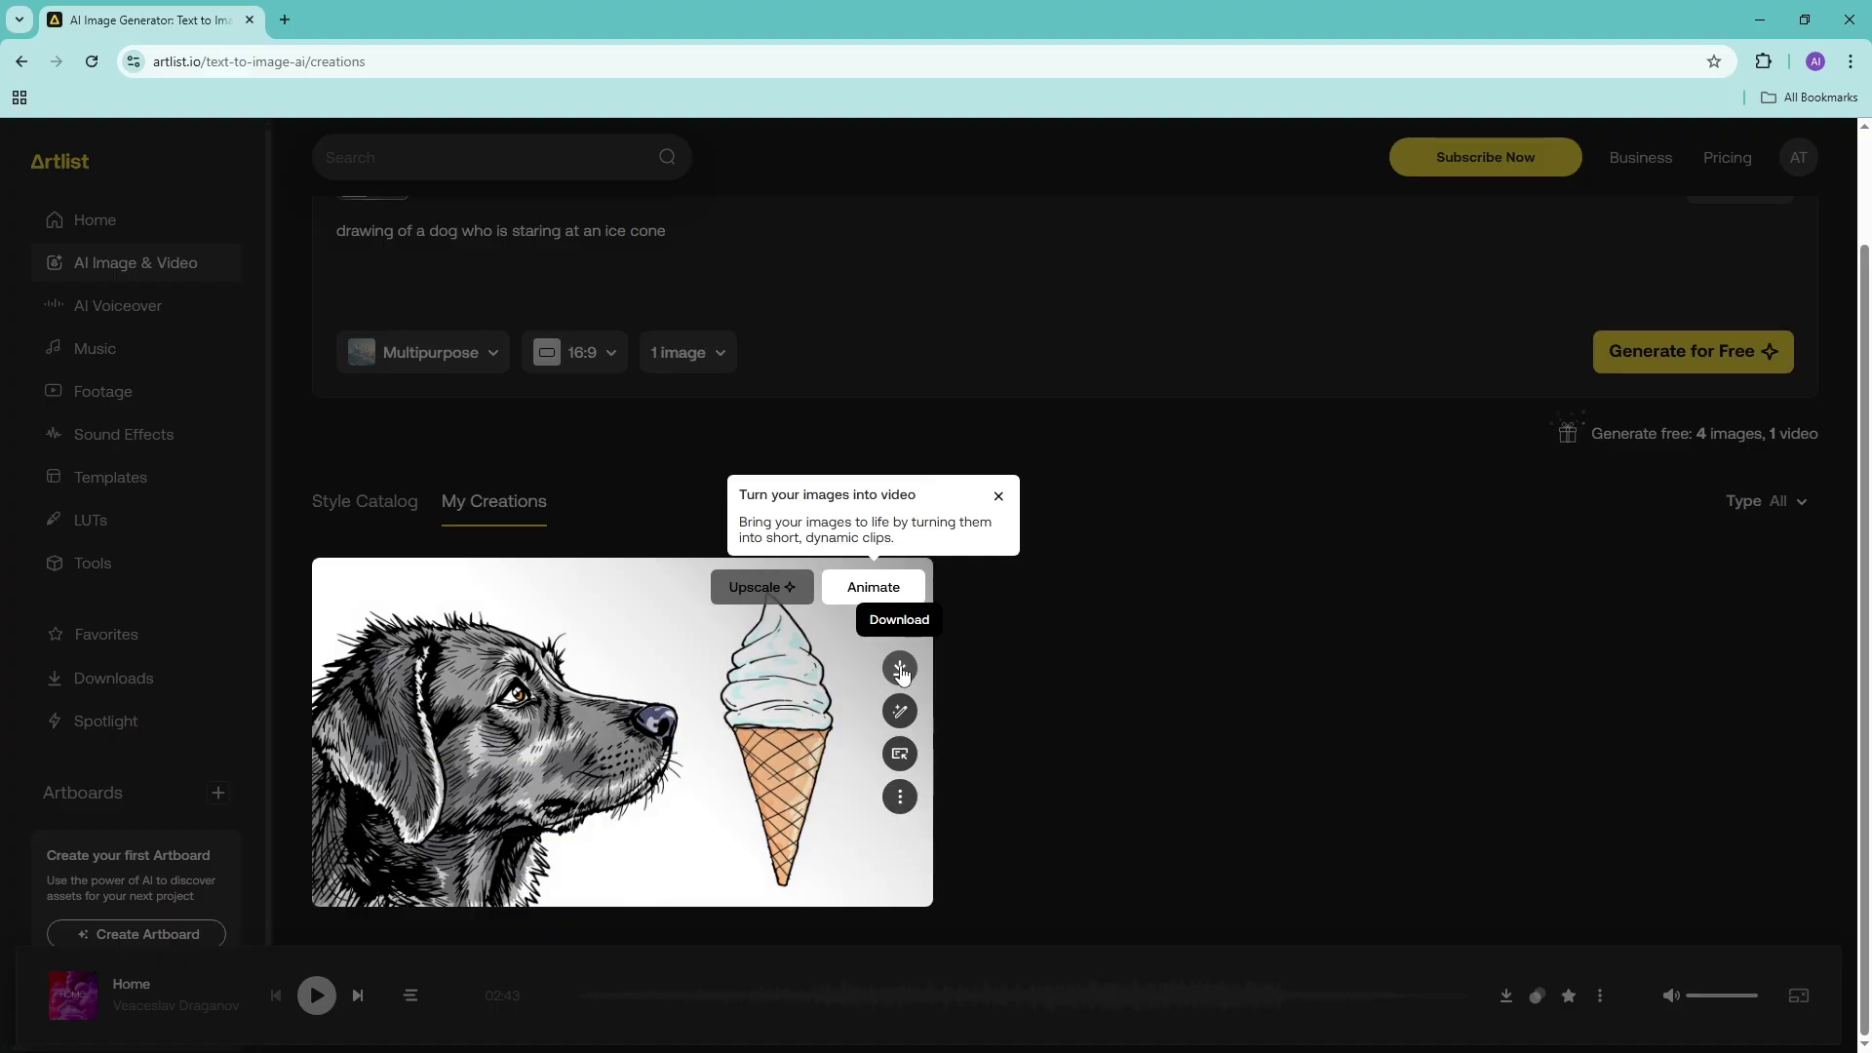
Send the generated dog image to Image to Video for animation and review the suggested prompt.
click(881, 591)
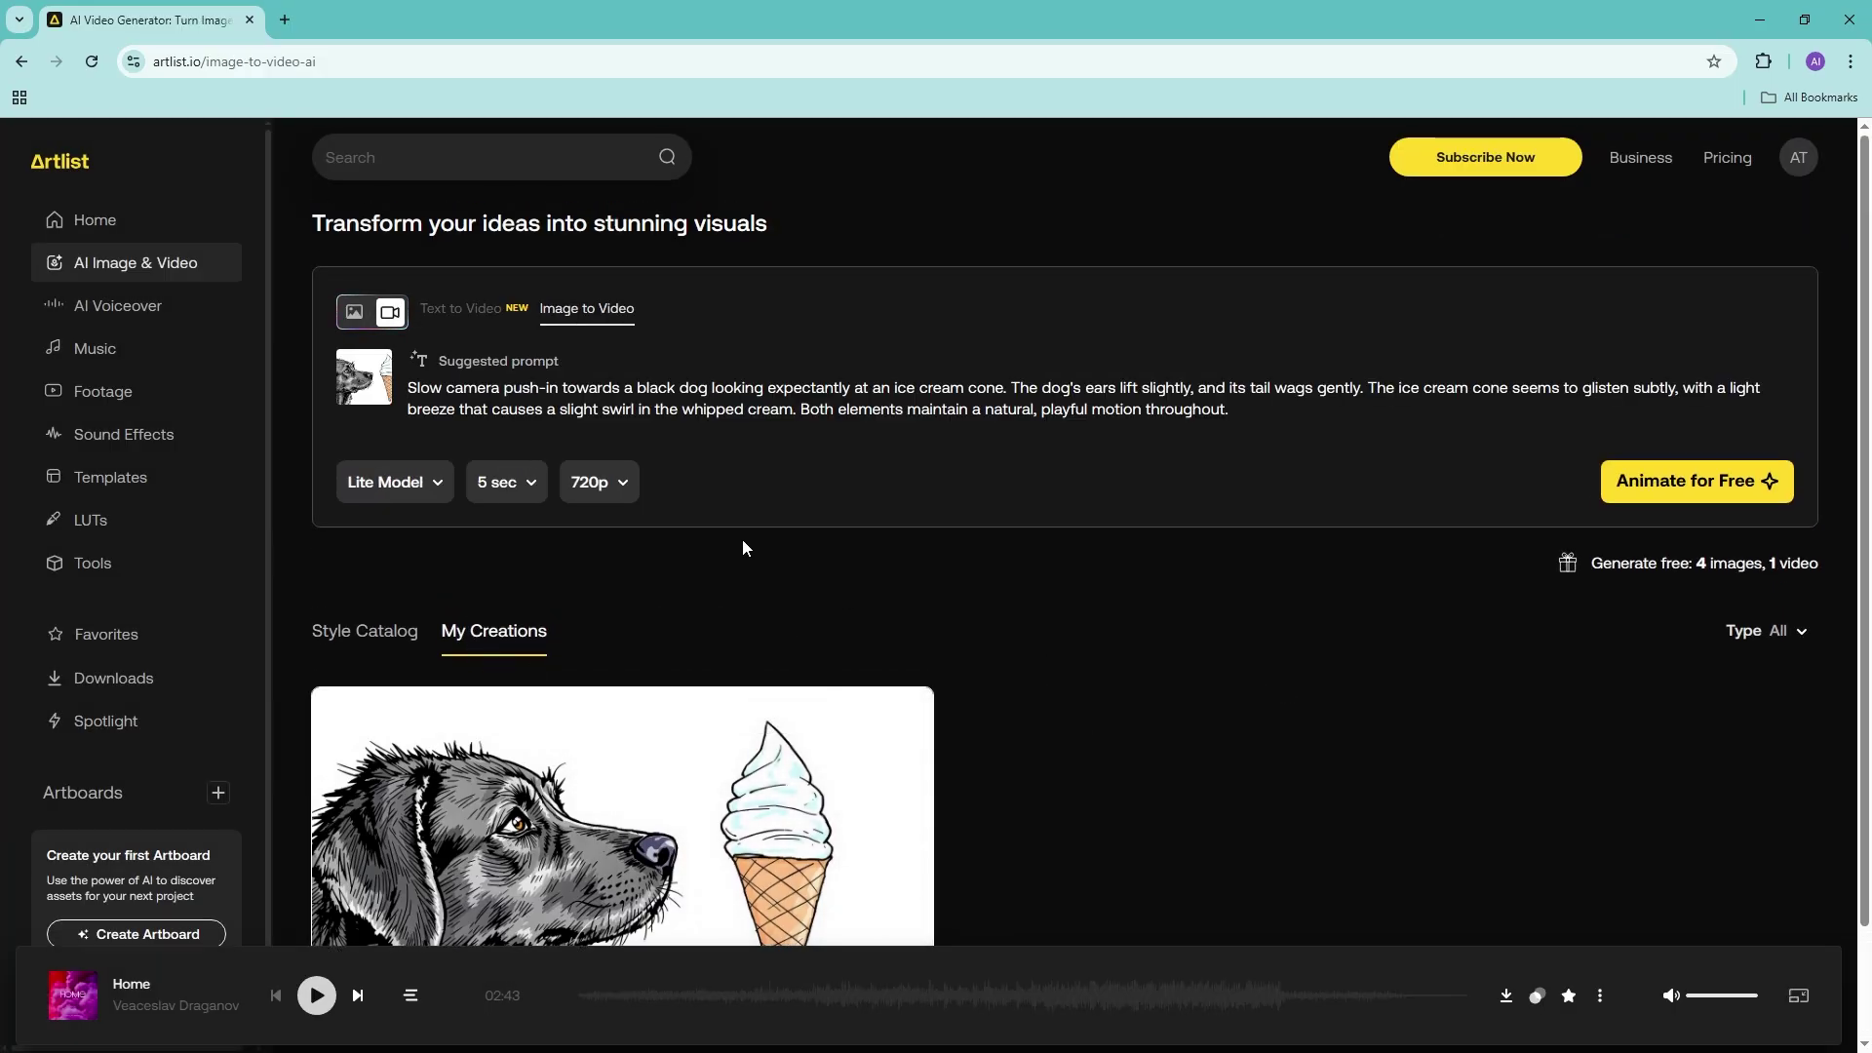
mouse_move(348, 387)
scroll(619, 732, down, 1)
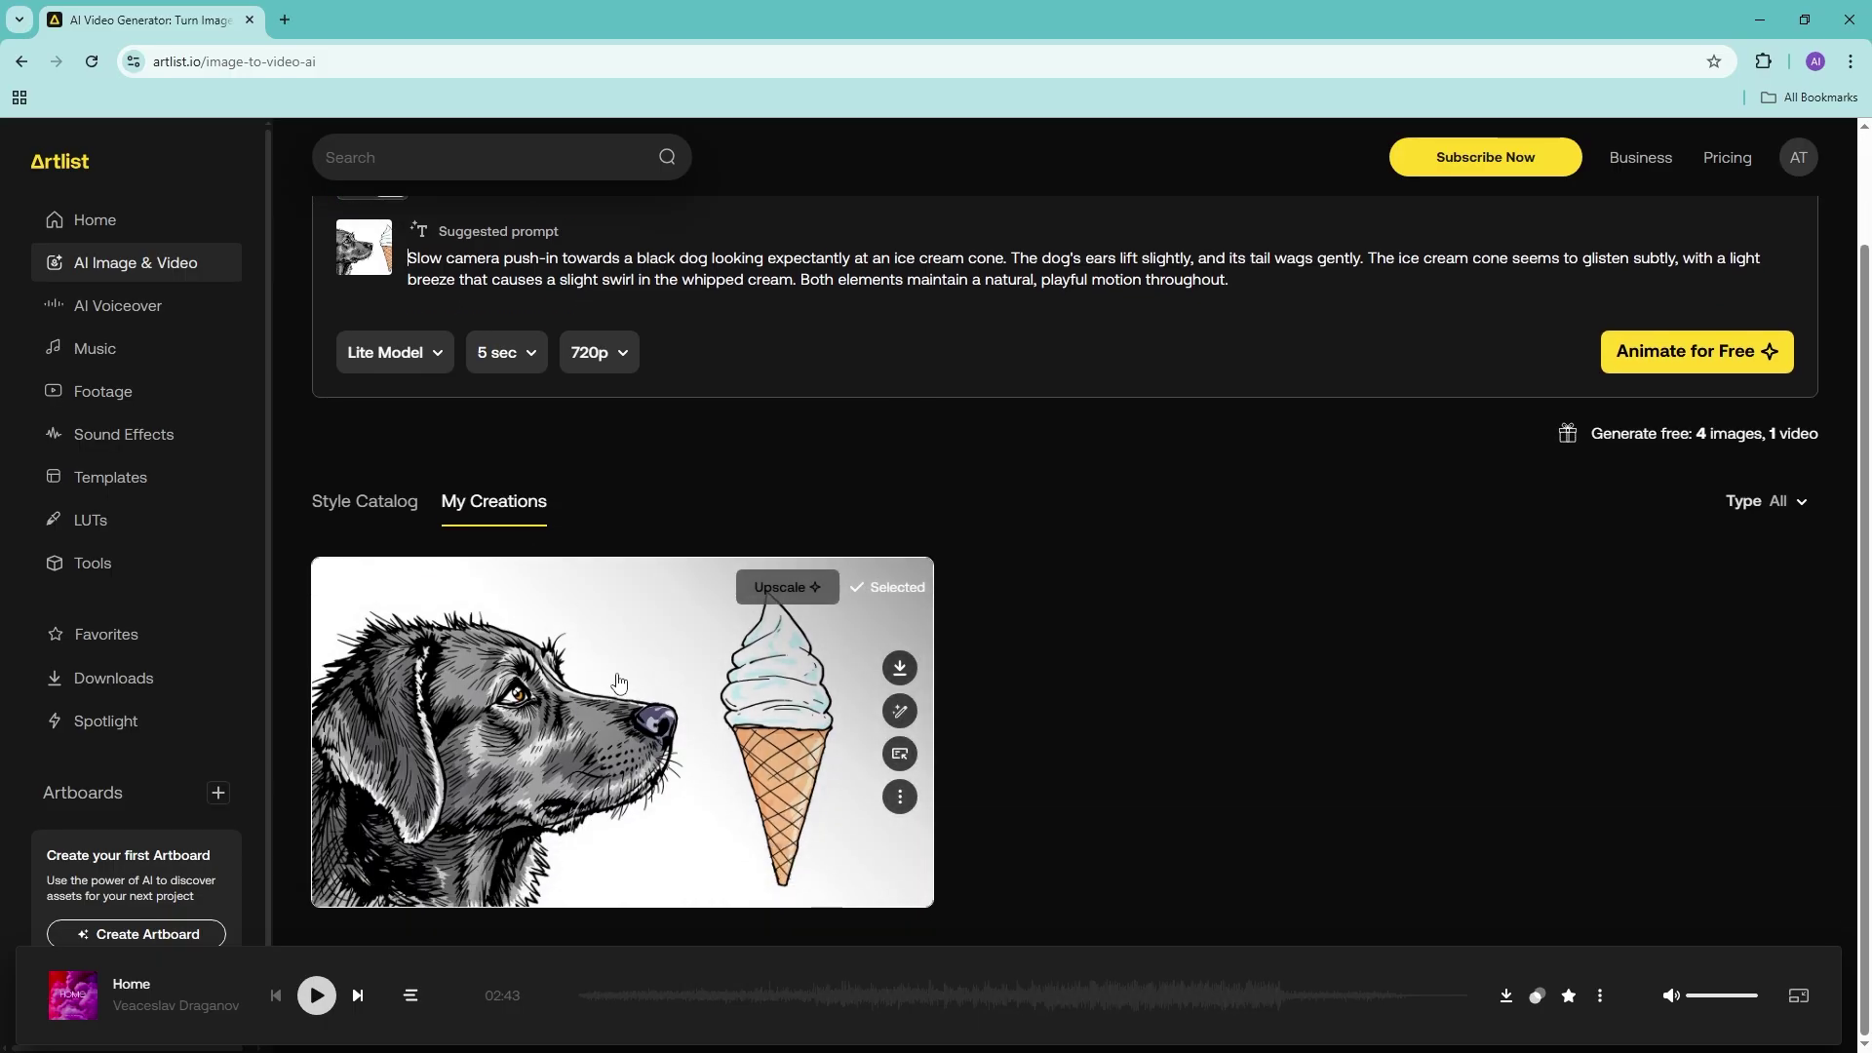
scroll(618, 673, up, 1)
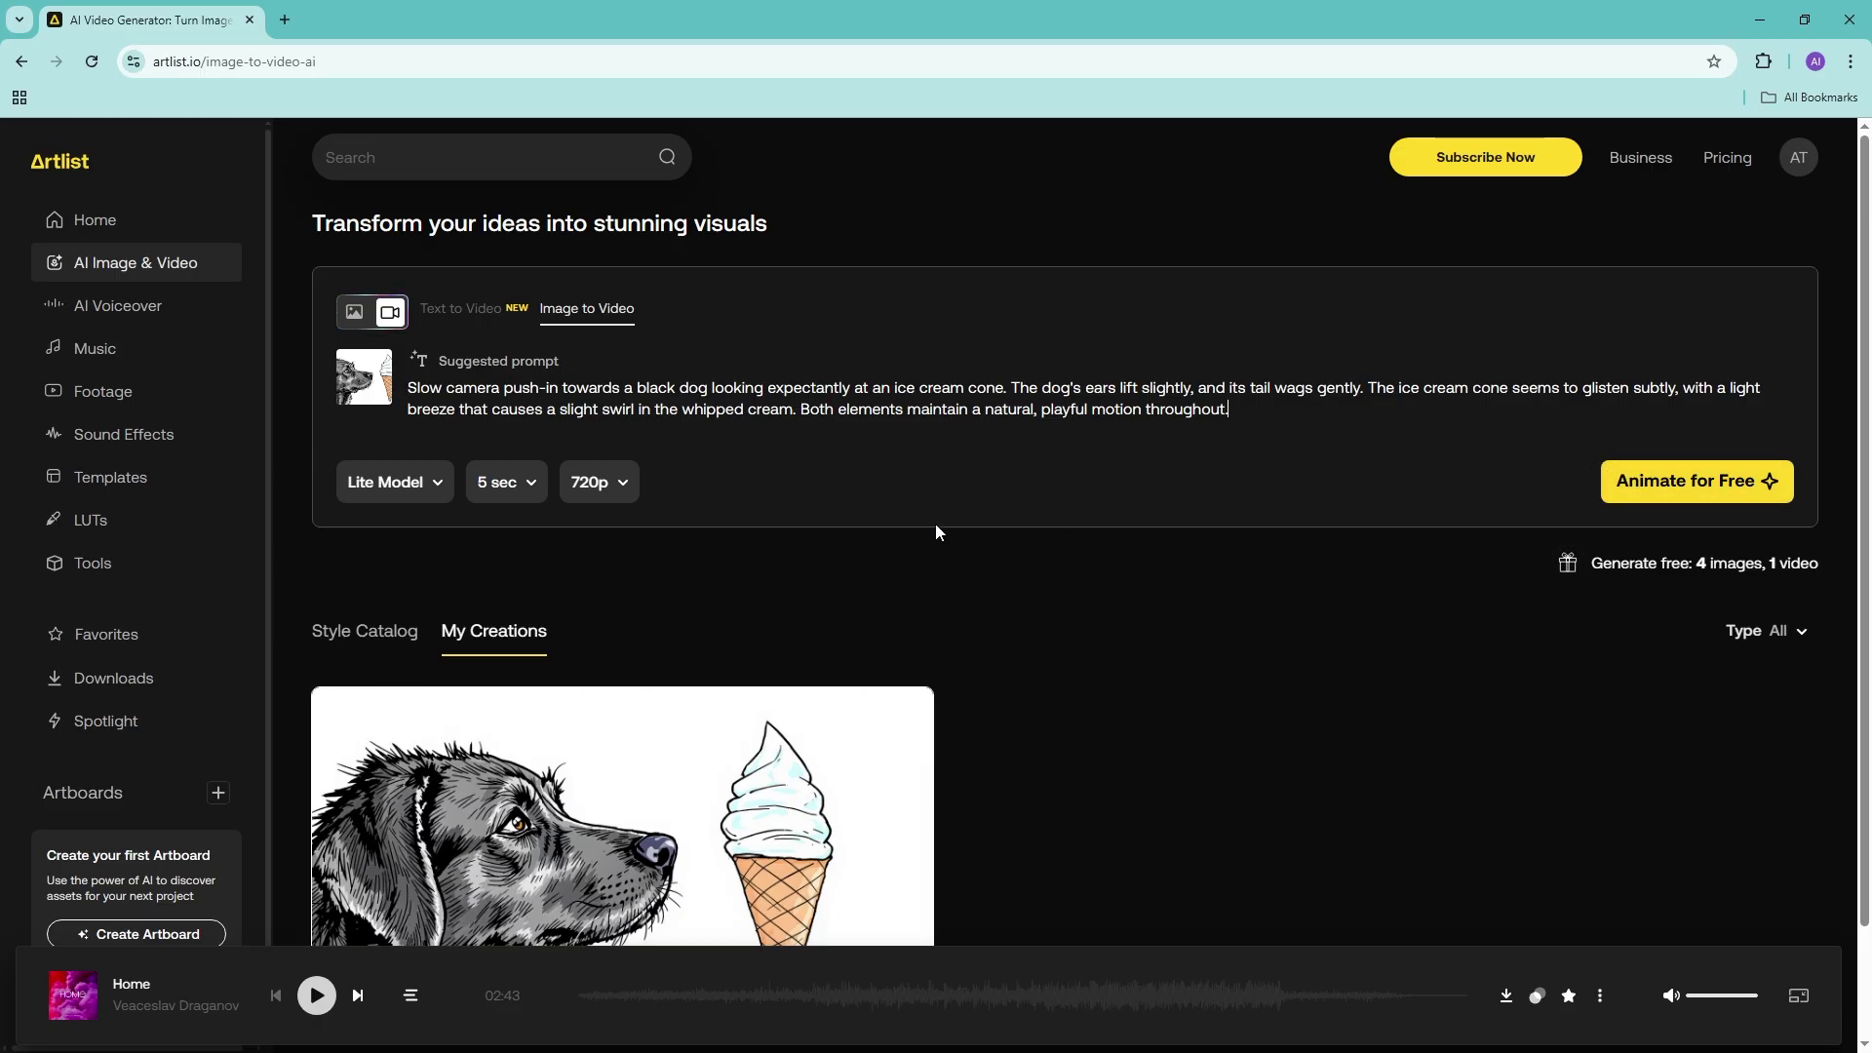
Examine the video model and duration options, keeping Lite Model and 5 sec.
click(423, 488)
click(423, 487)
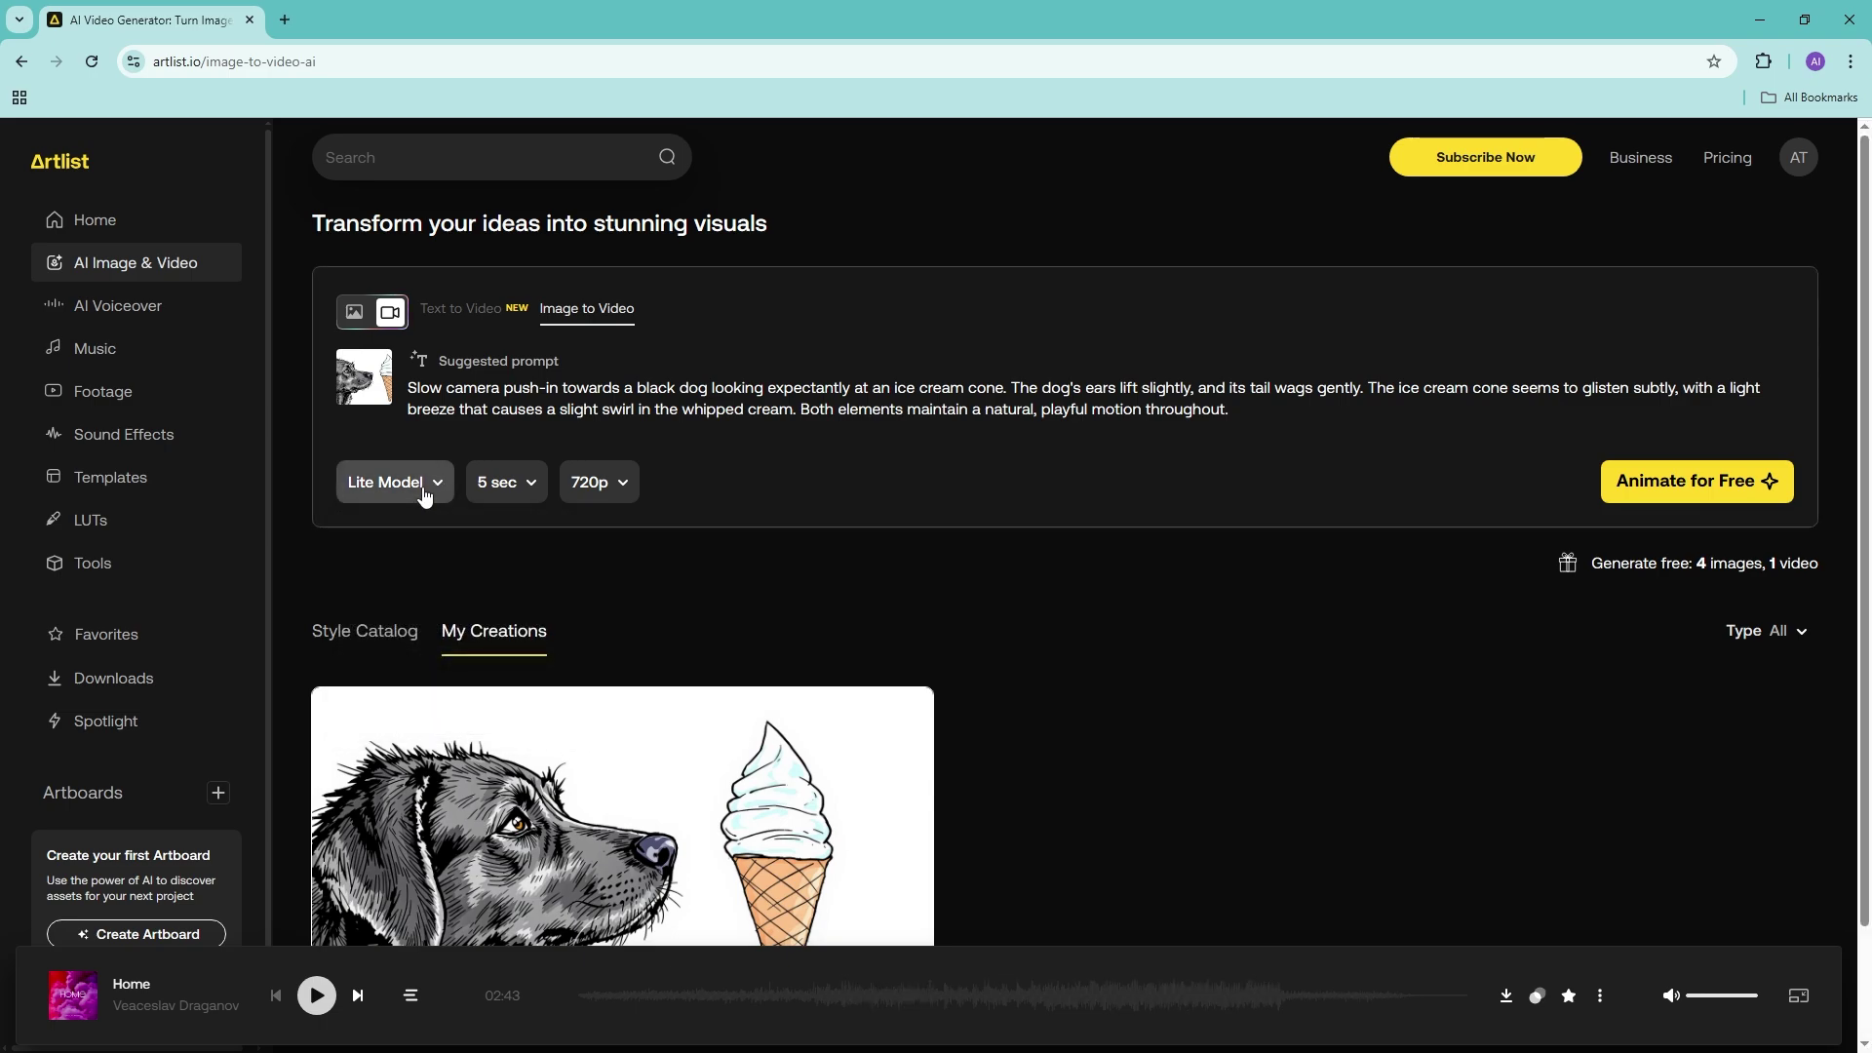
click(517, 482)
click(539, 484)
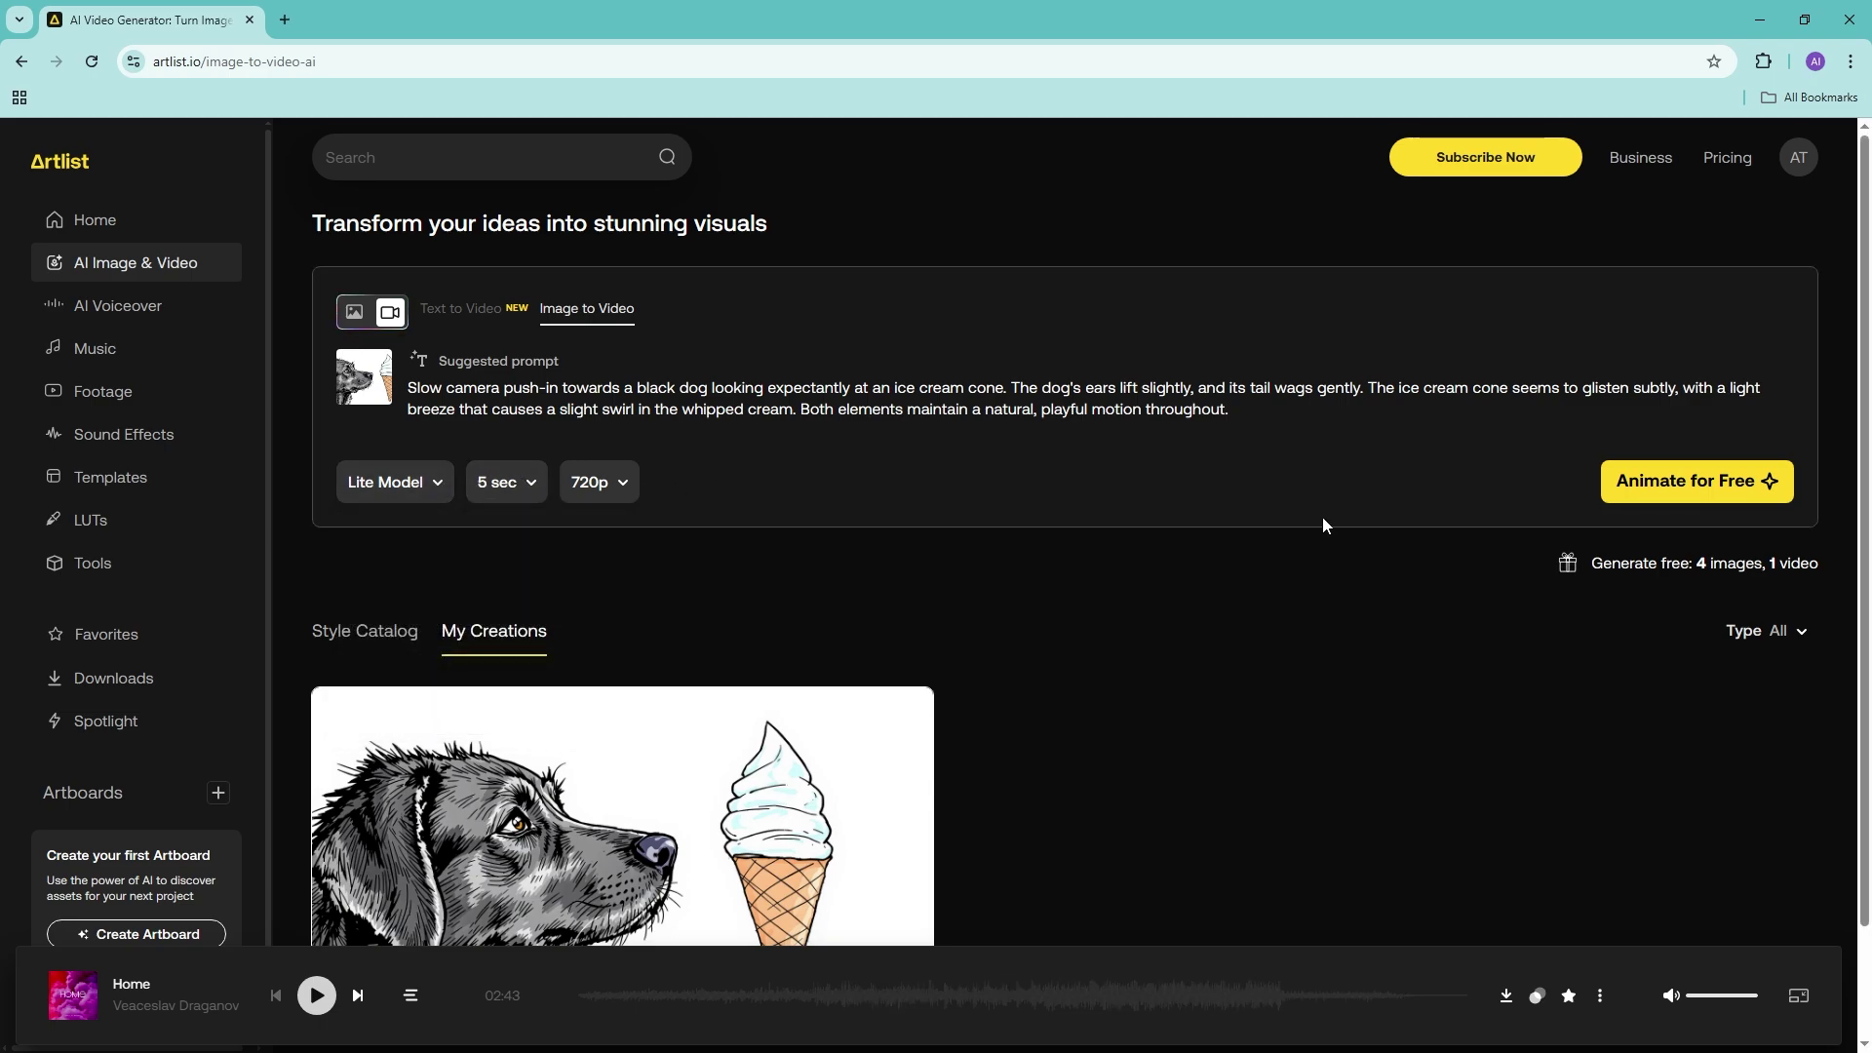
Animate the dog image at 720p with the suggested prompt and preview the resulting clip in My Creations.
click(1665, 493)
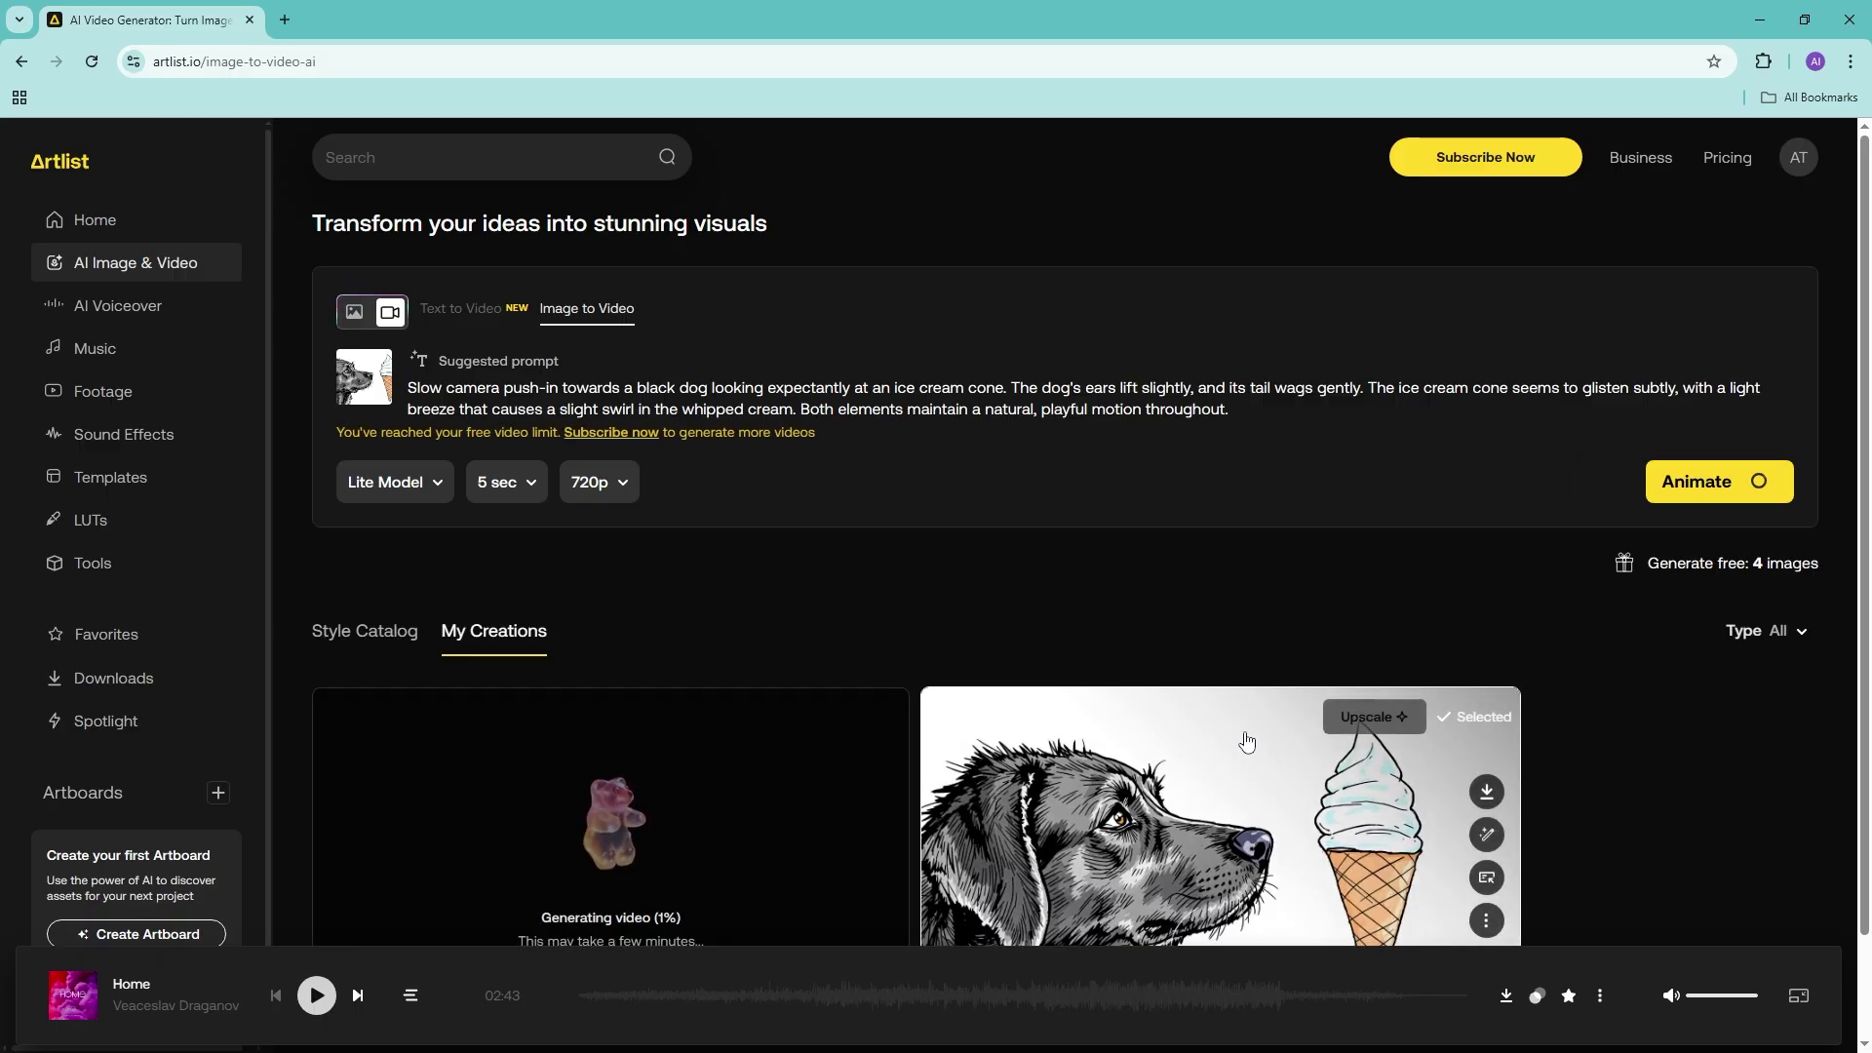
scroll(1260, 611, down, 1)
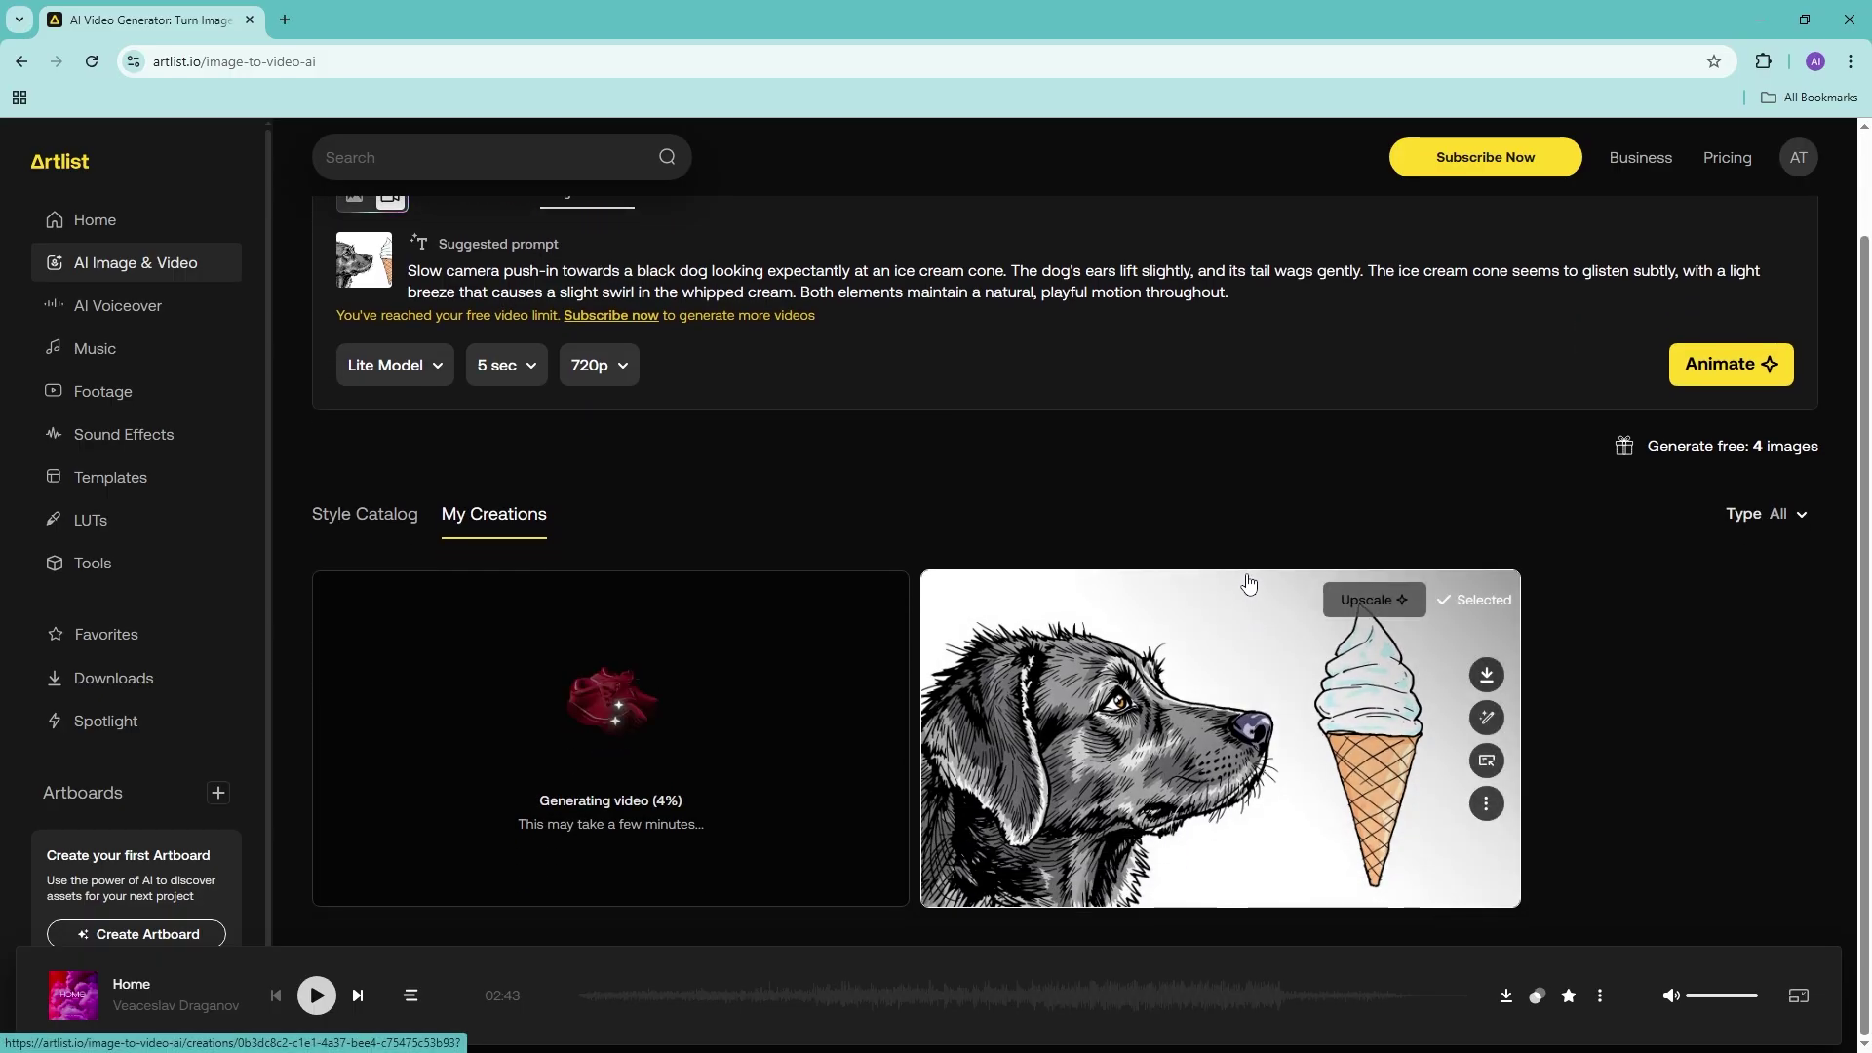
mouse_move(1298, 655)
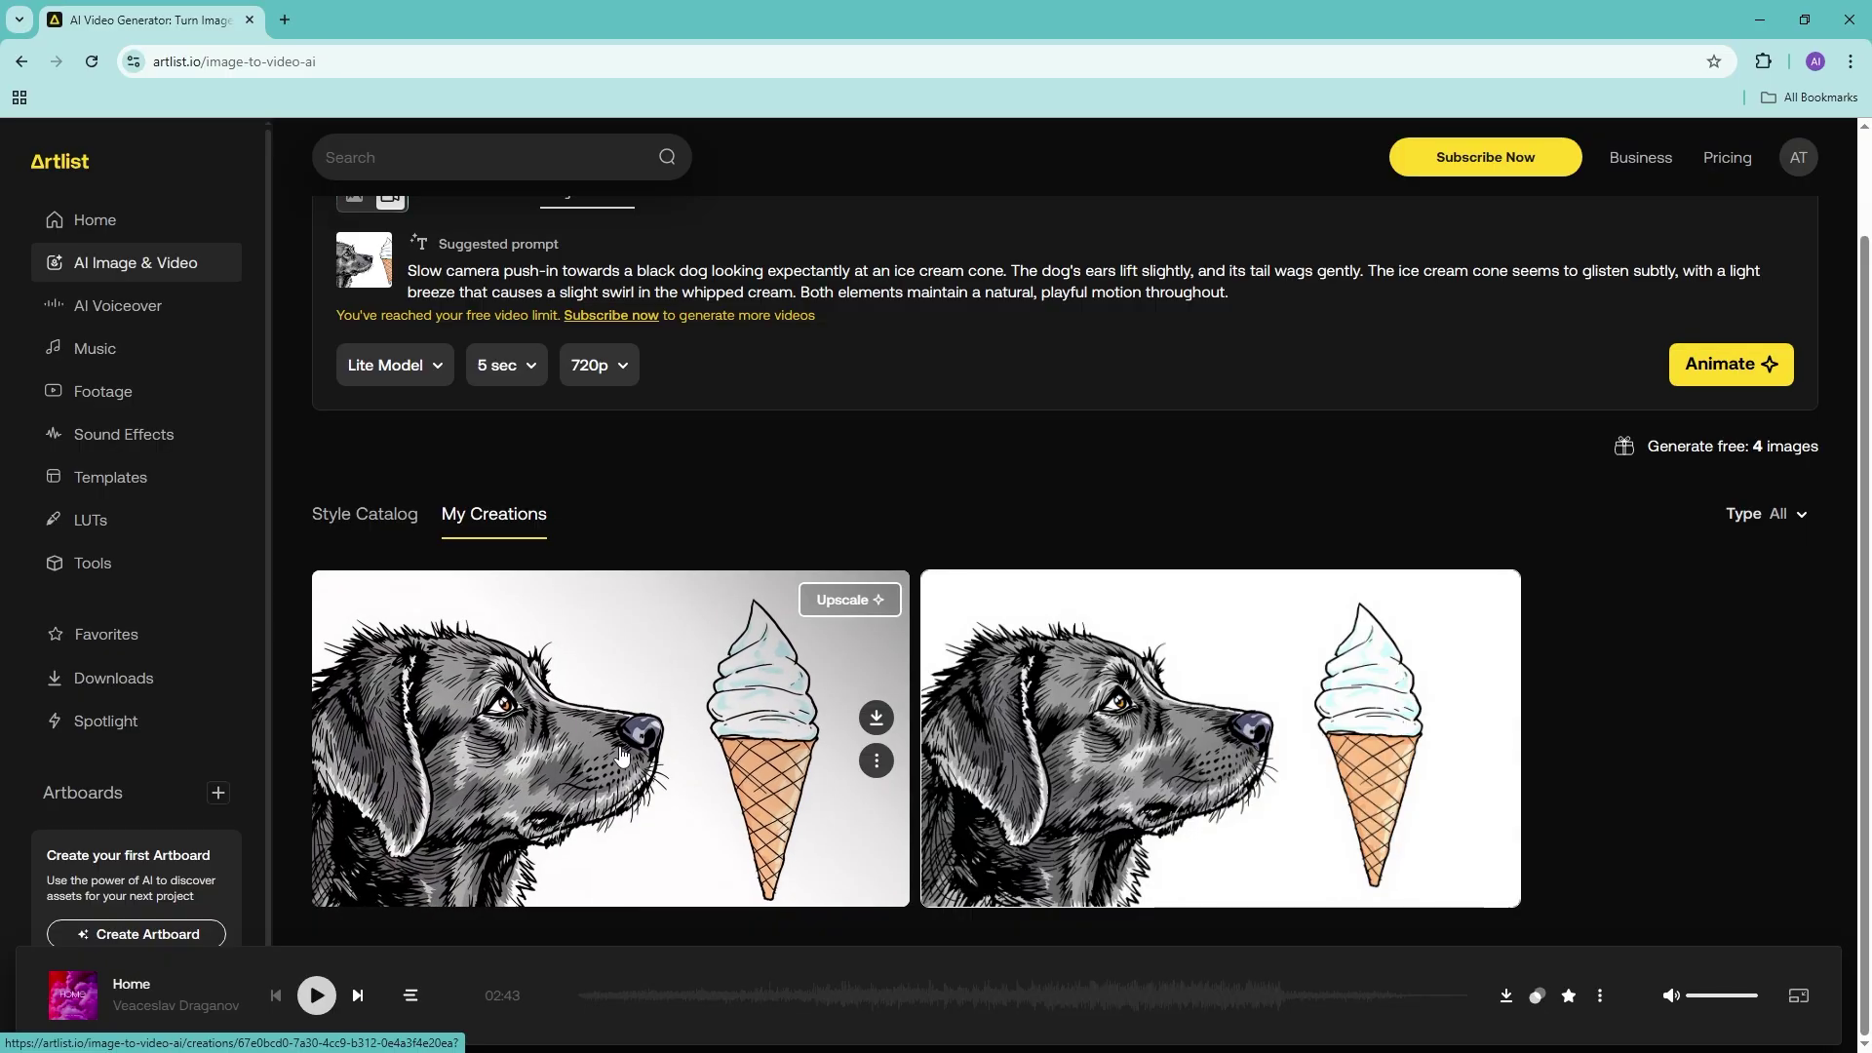
Return to the Text to Image mode, and open the Text to Video mode to view its settings.
scroll(863, 514, up, 1)
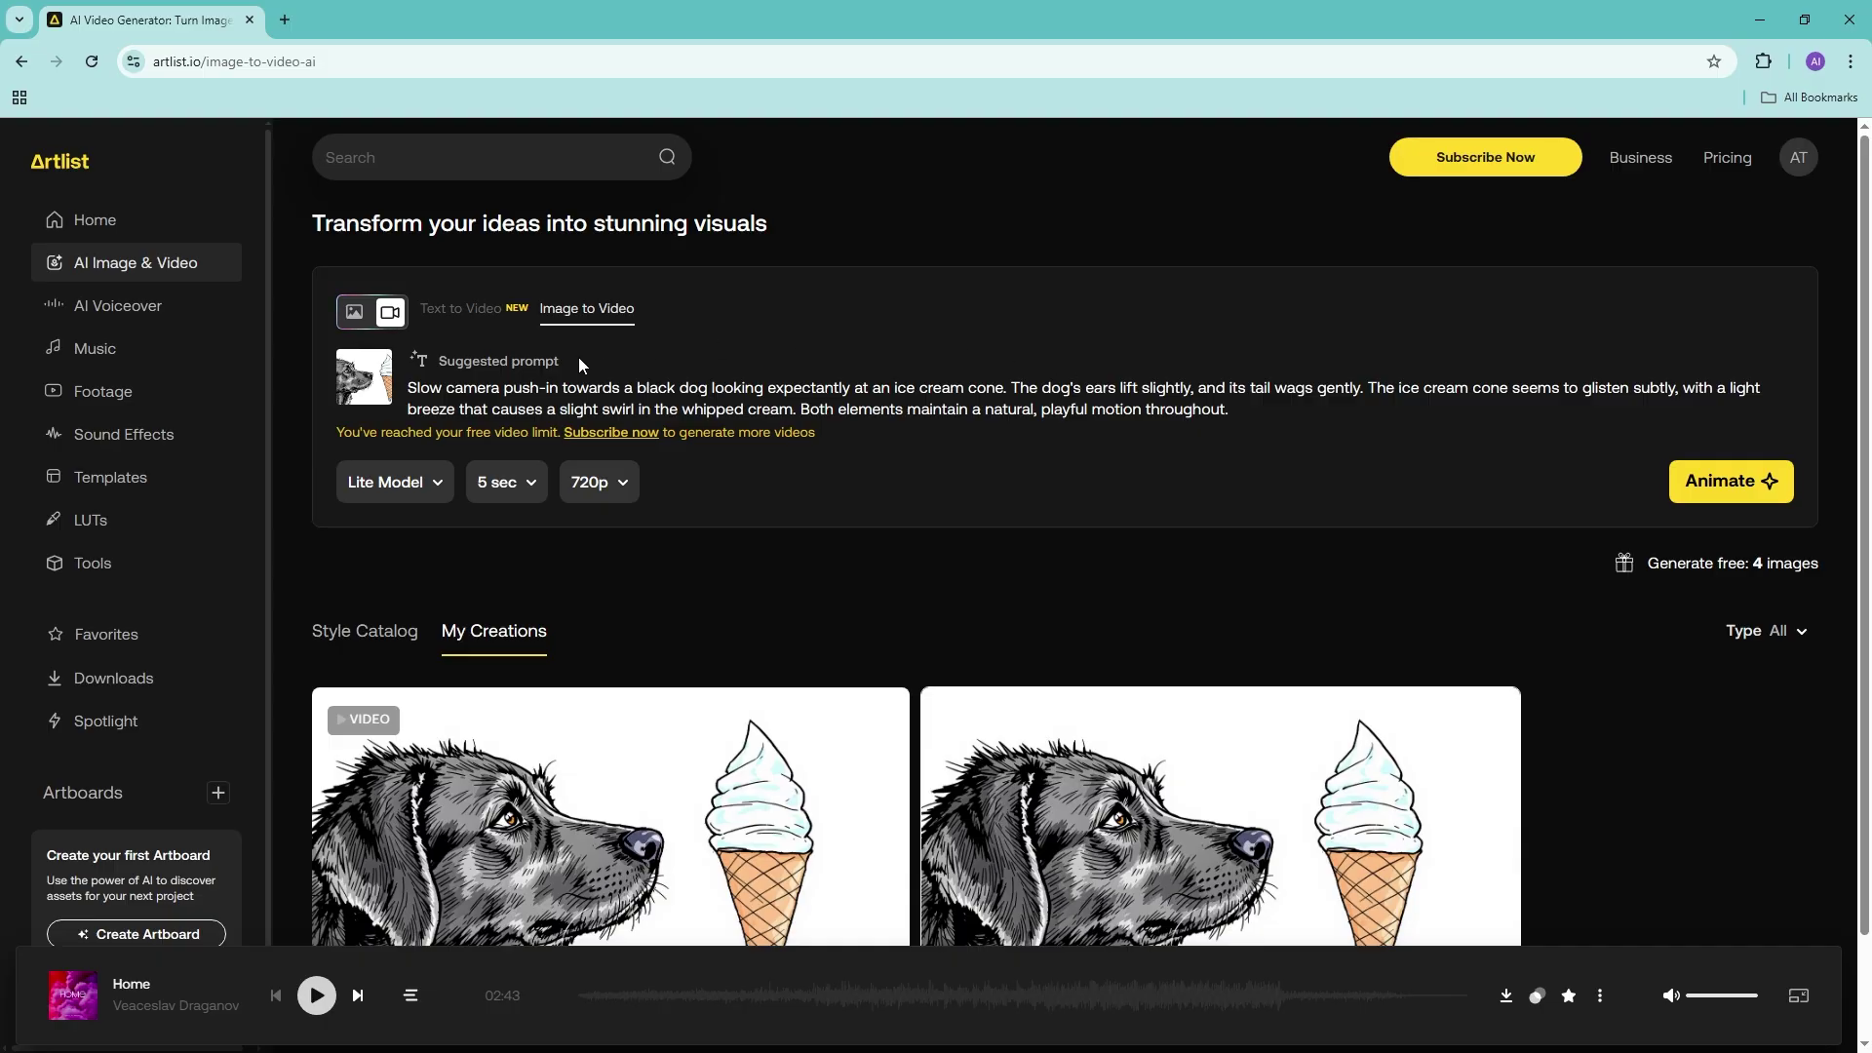
click(357, 316)
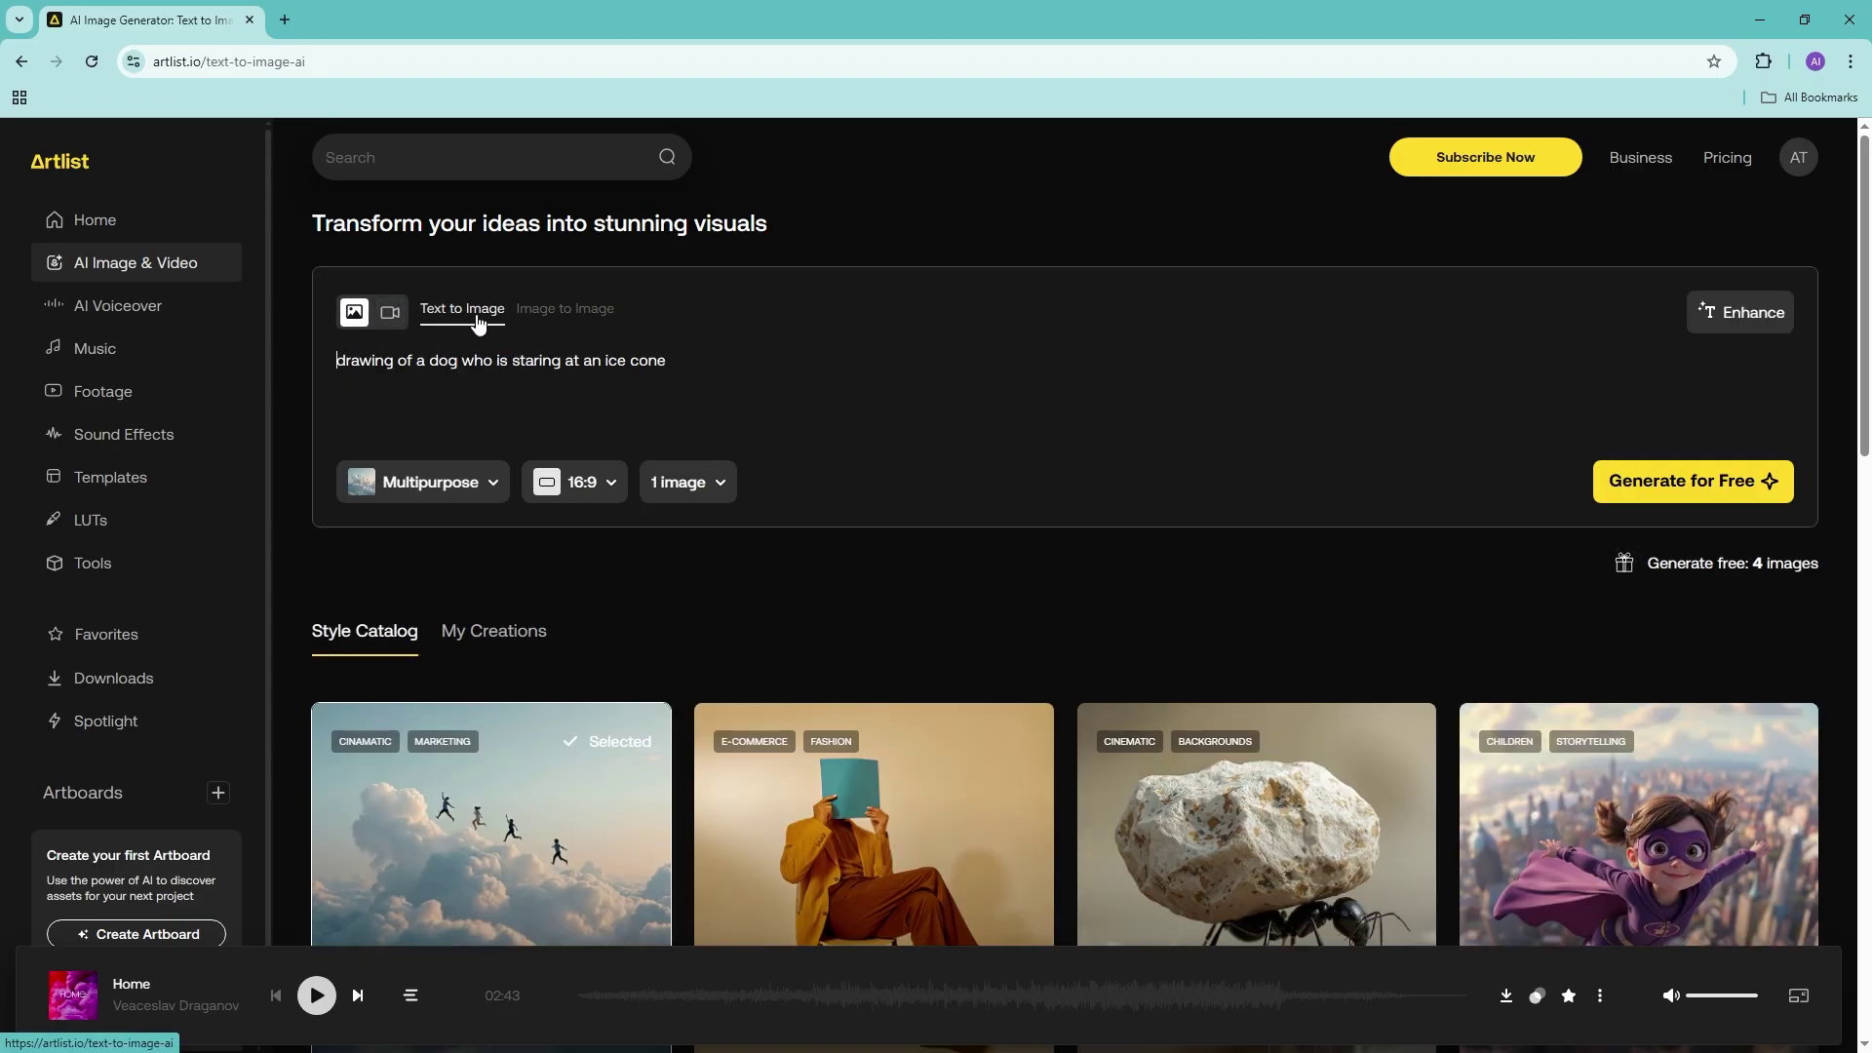
click(390, 313)
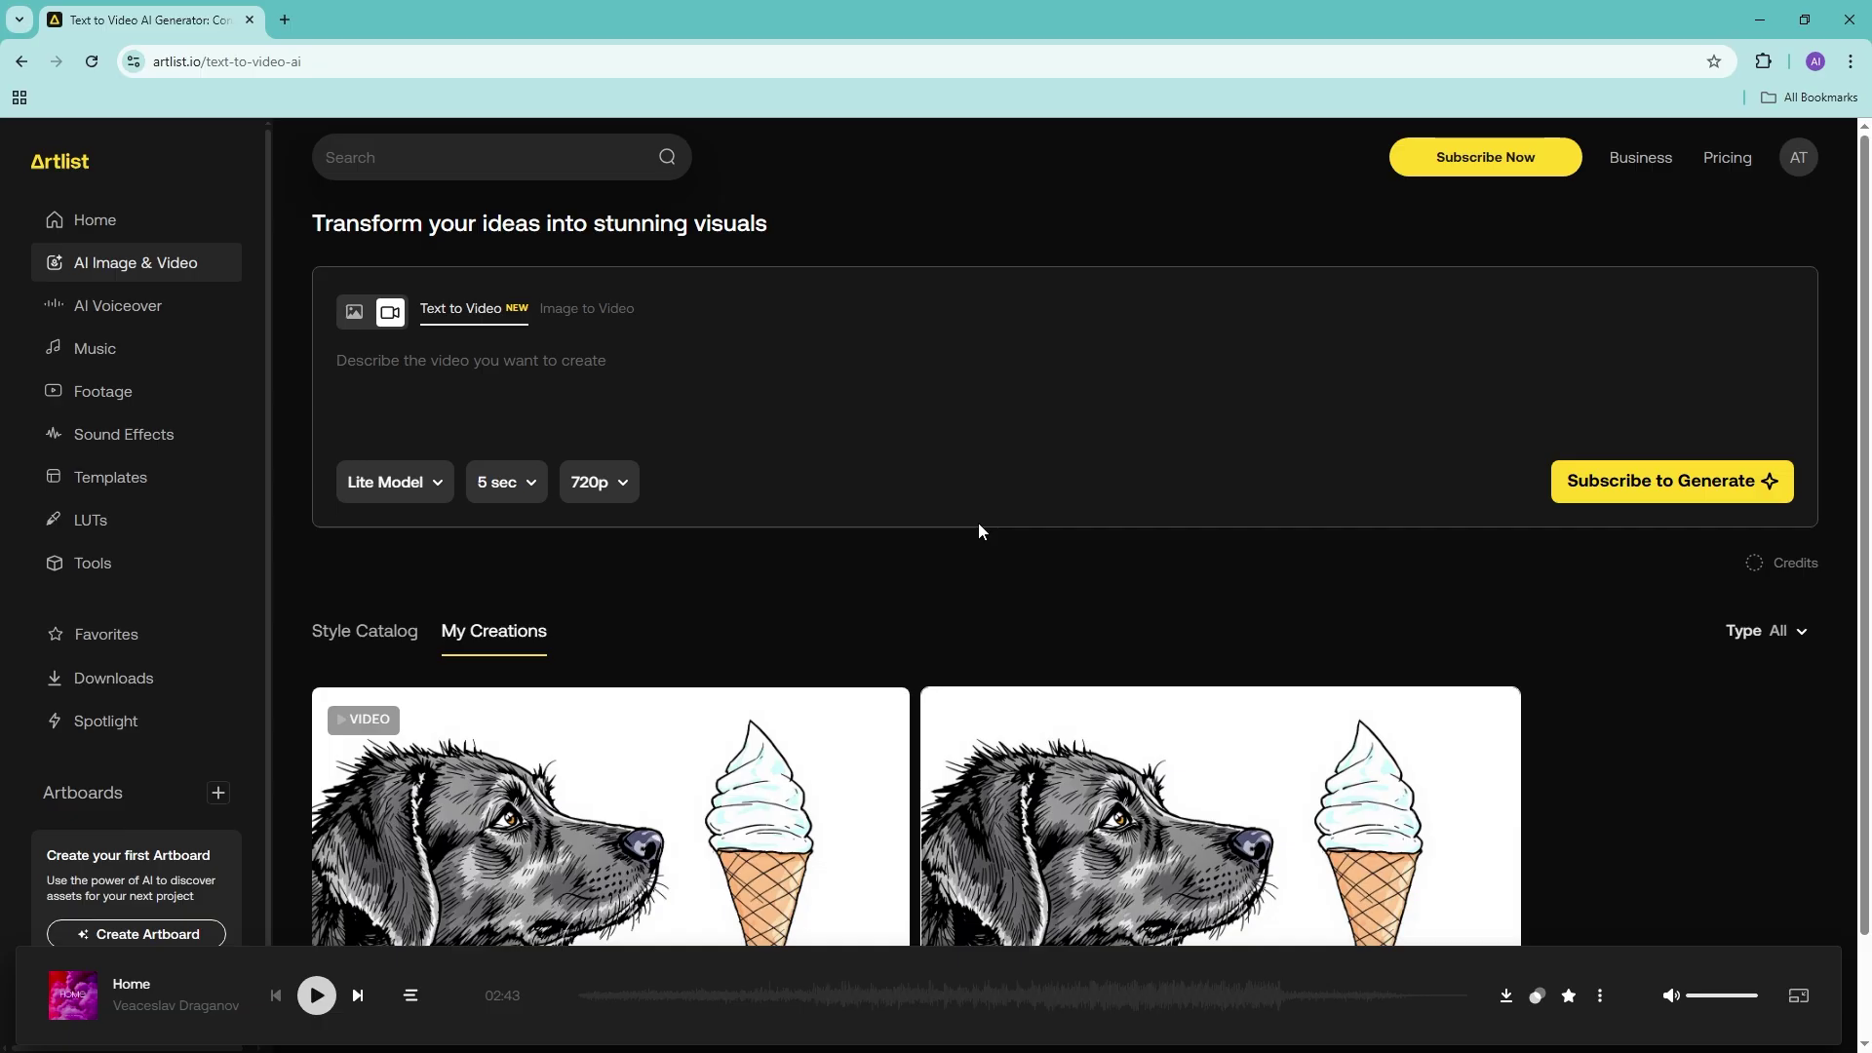
Open the AI Voiceover generator and look through the voices in its Voice Catalog.
click(93, 305)
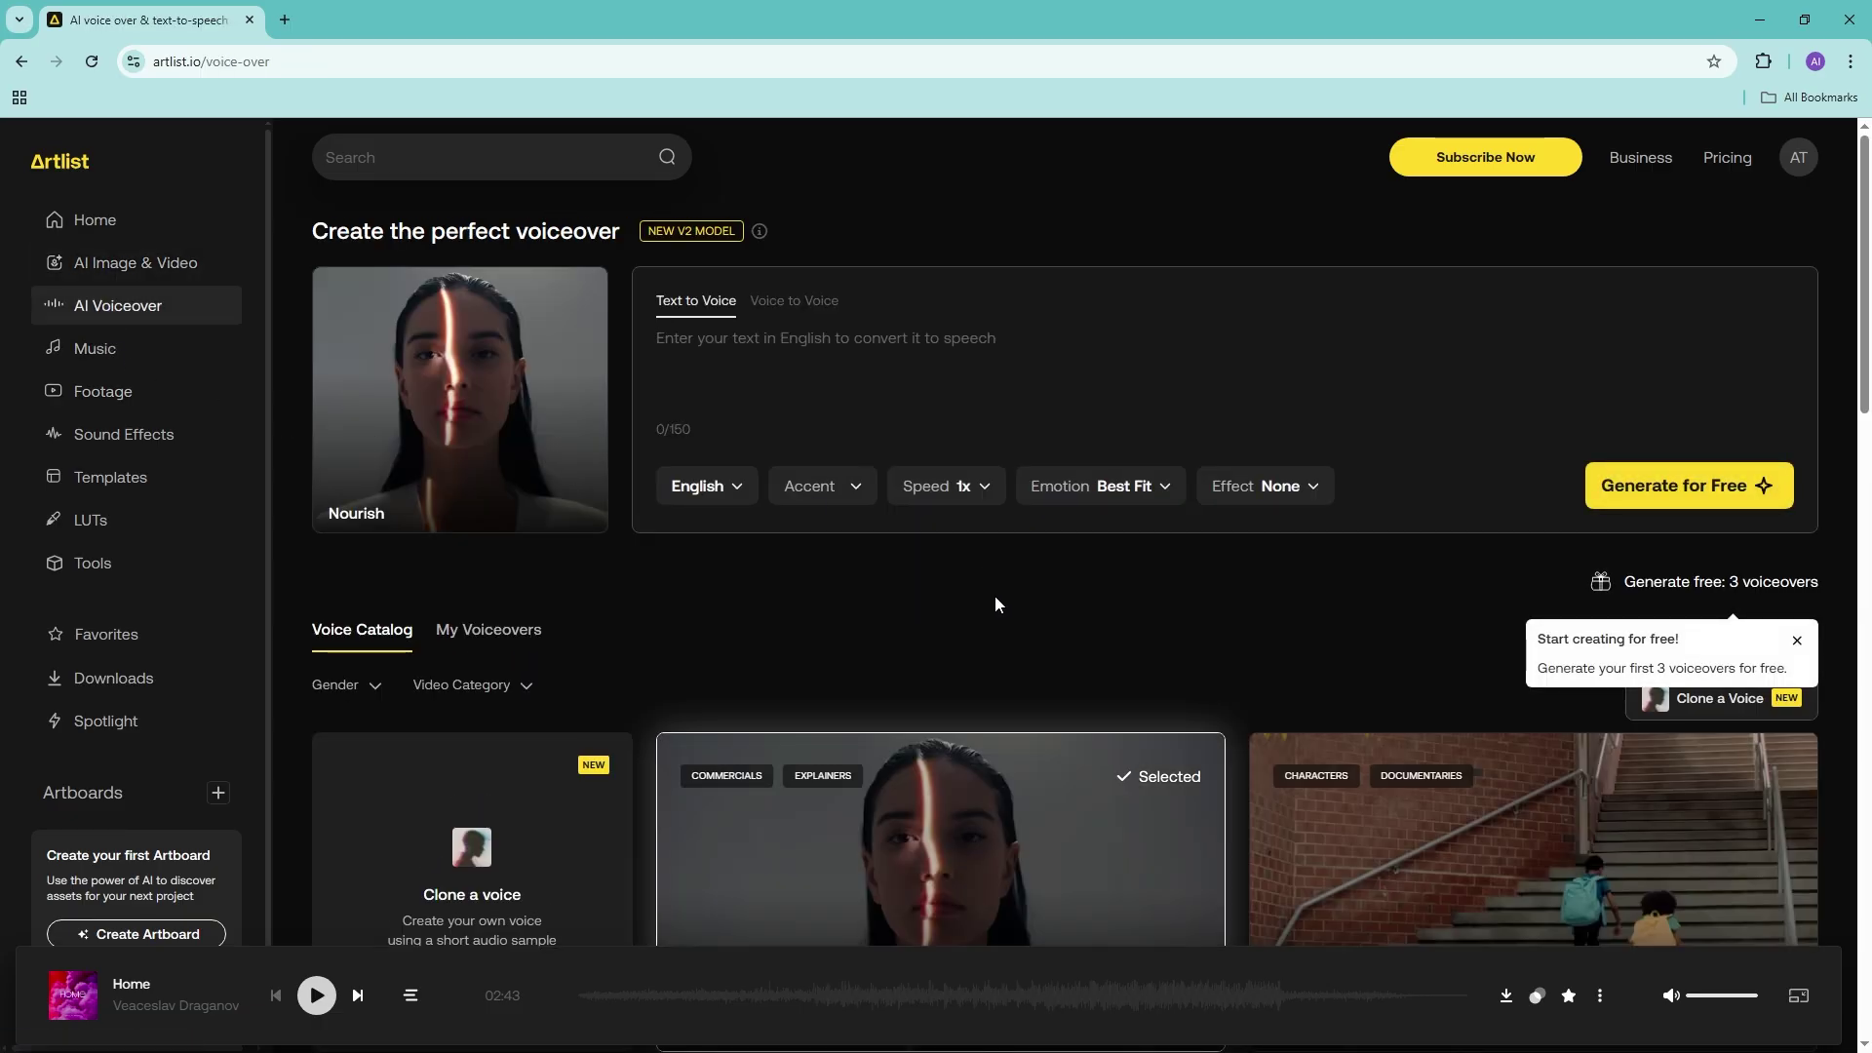
scroll(1292, 601, down, 3)
scroll(1293, 608, down, 10)
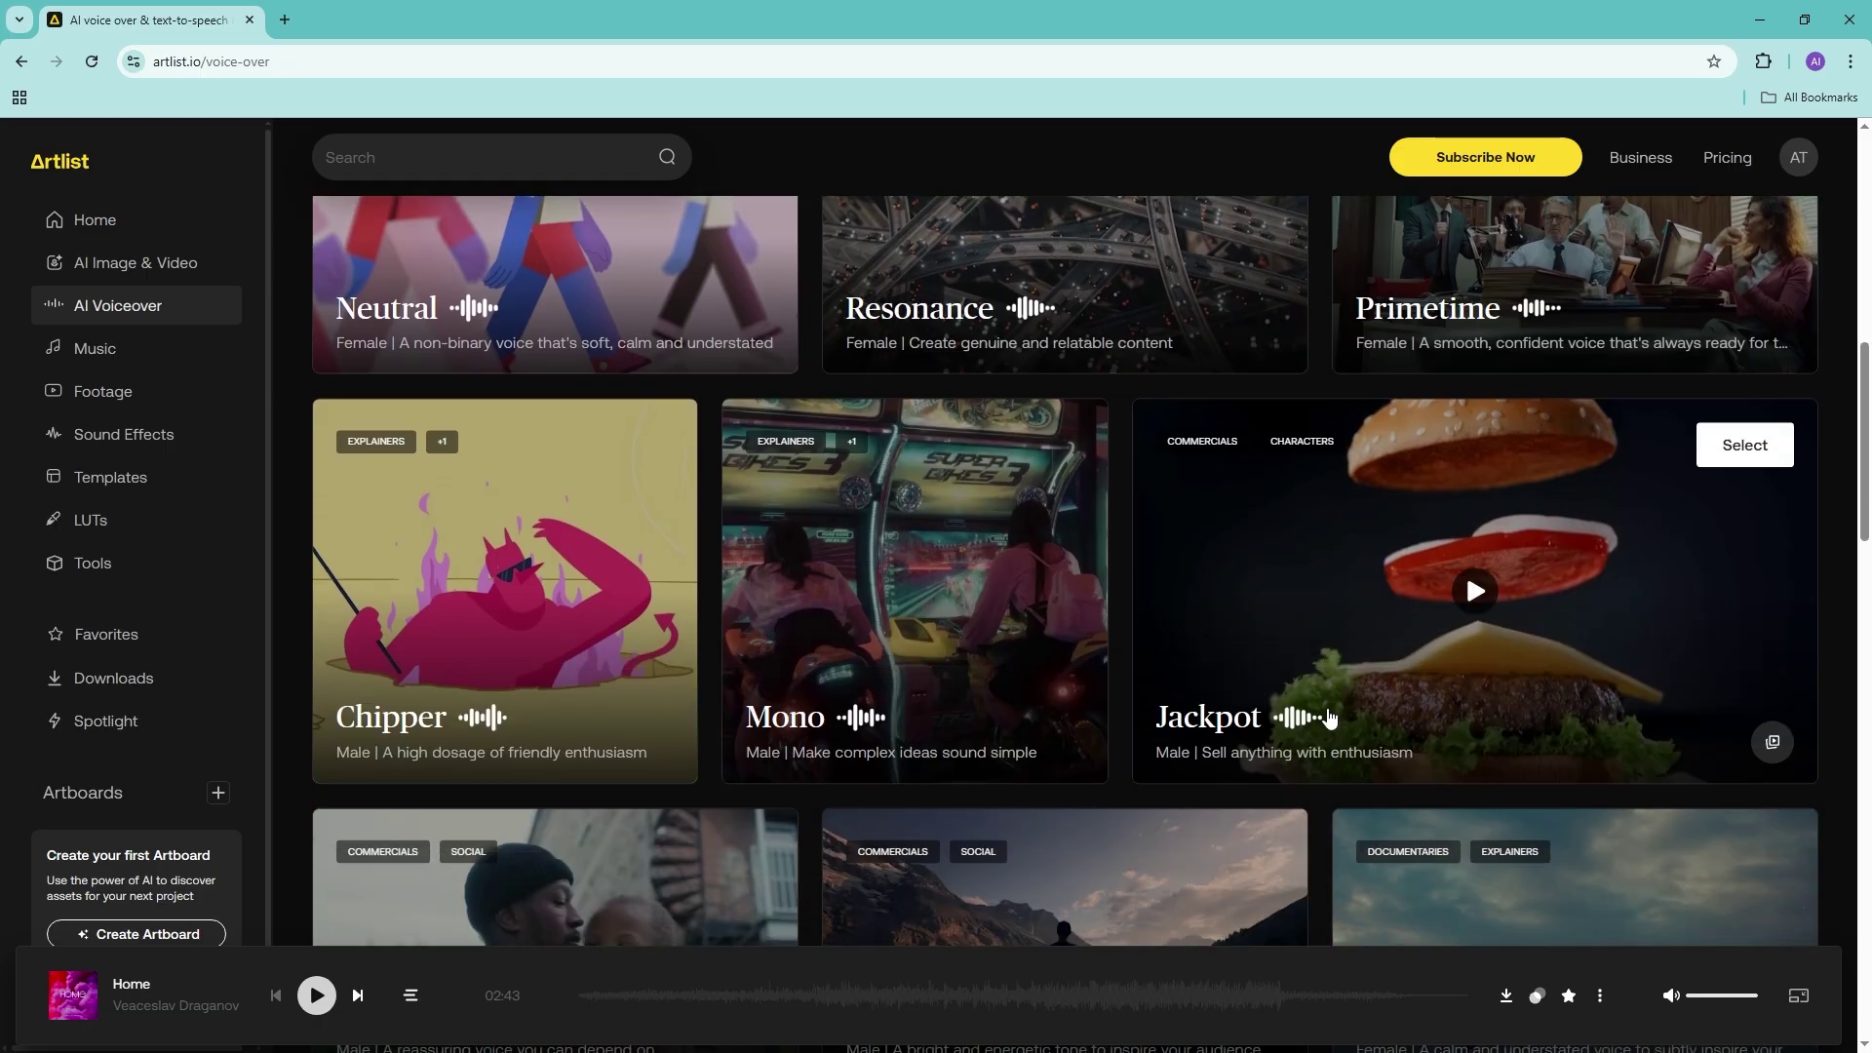
Select the Resonance voice in the Voice Catalog, and open the My Voiceovers list.
scroll(1337, 677, up, 13)
scroll(1239, 686, down, 3)
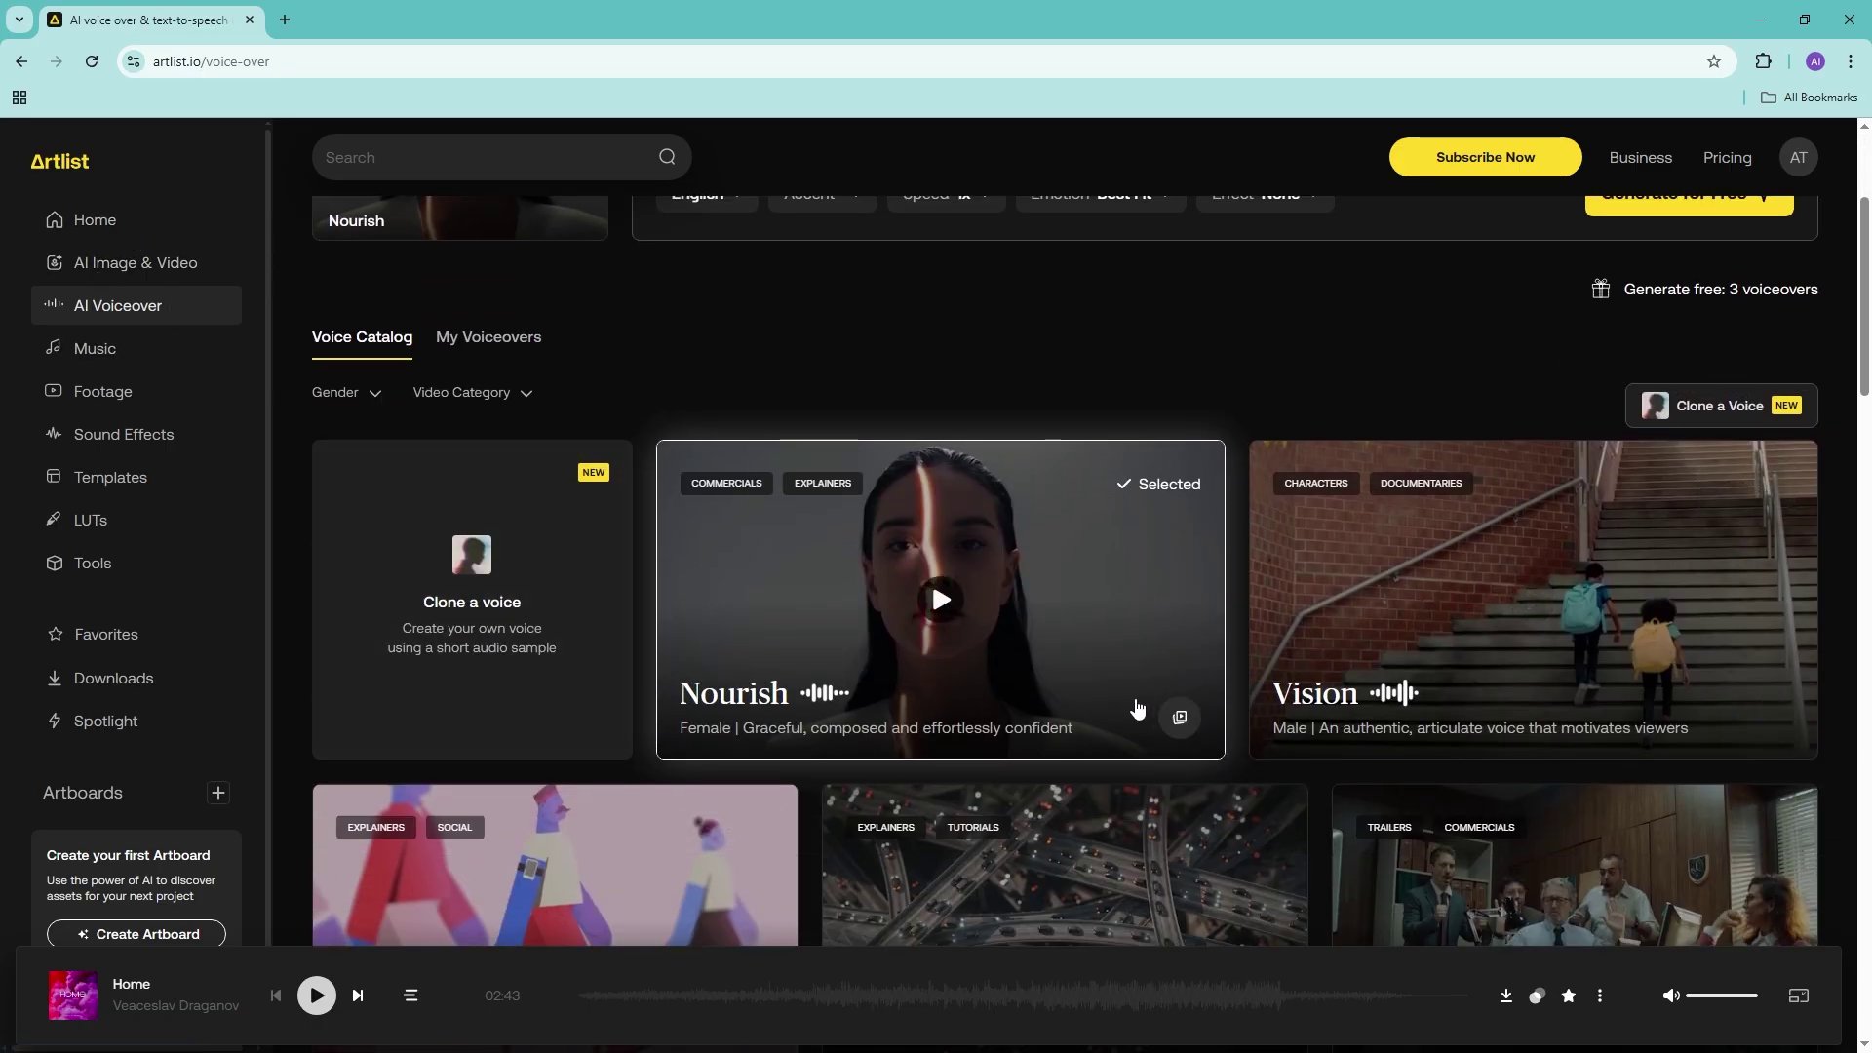
scroll(1183, 677, down, 2)
scroll(1183, 677, down, 3)
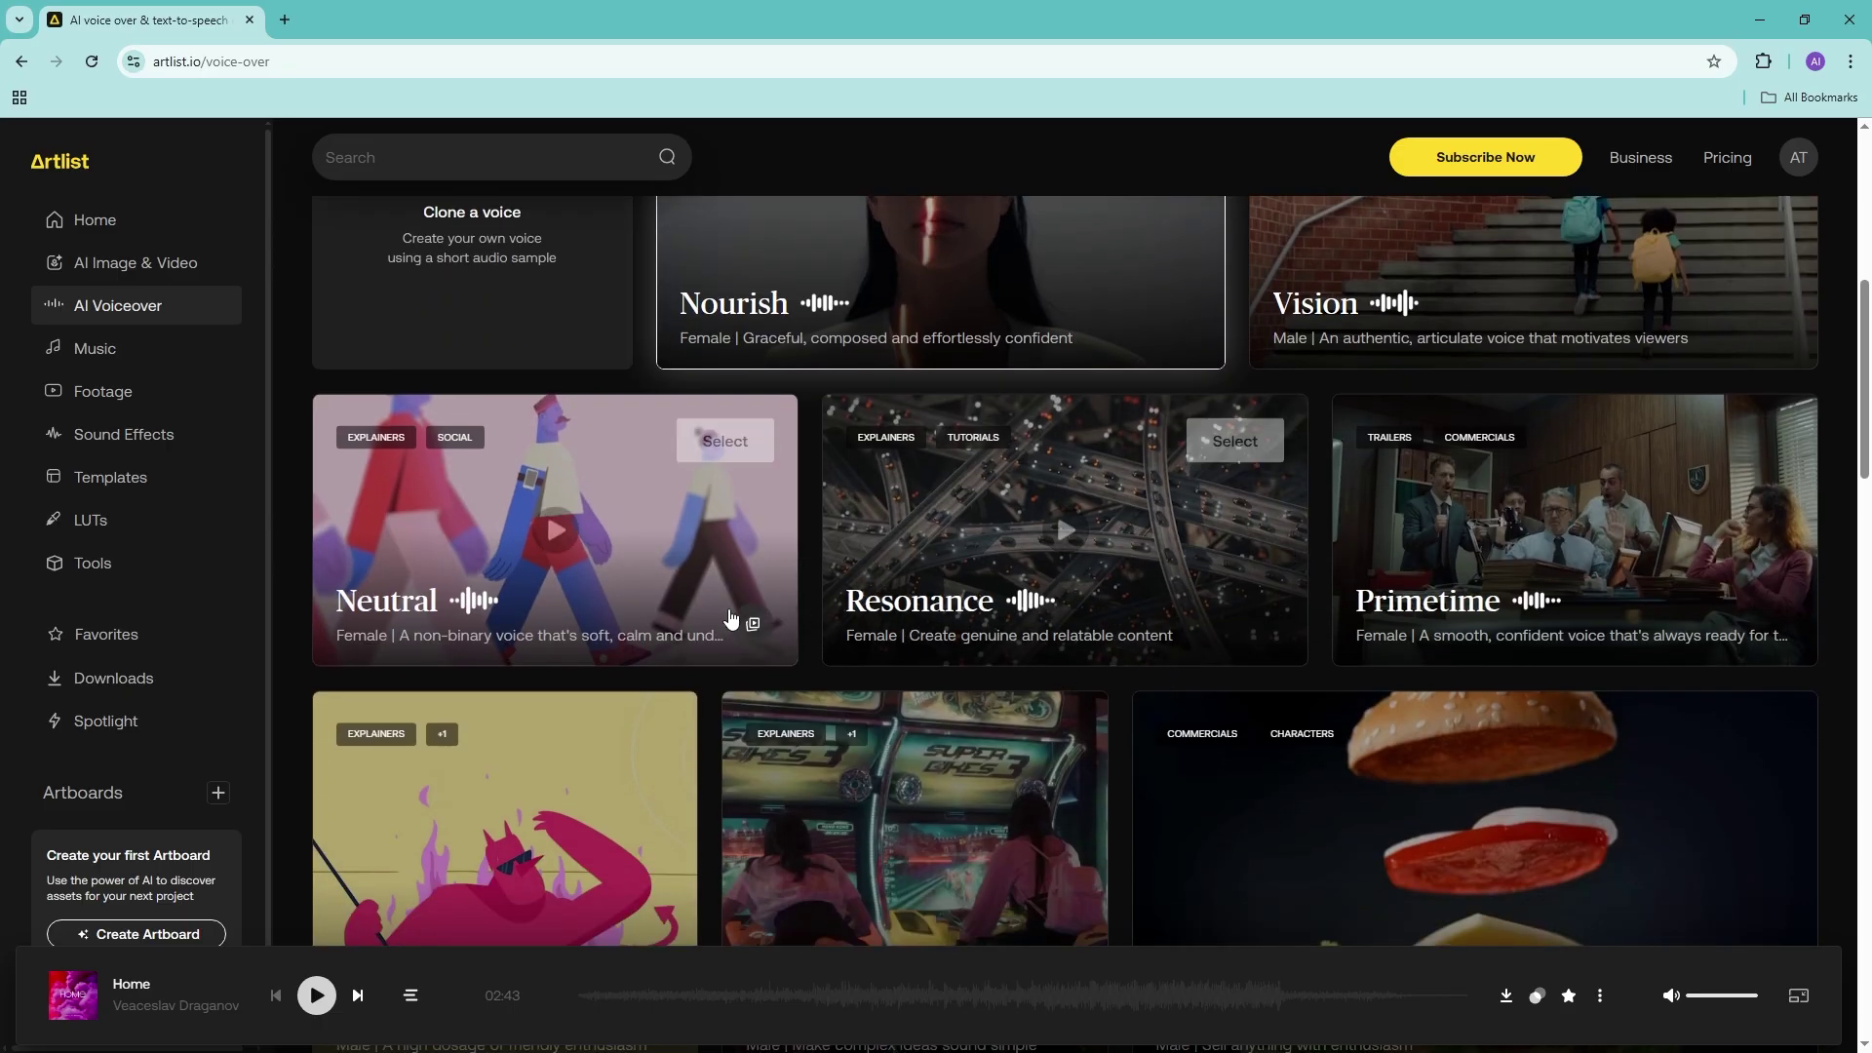
scroll(1127, 755, down, 3)
scroll(1126, 740, up, 2)
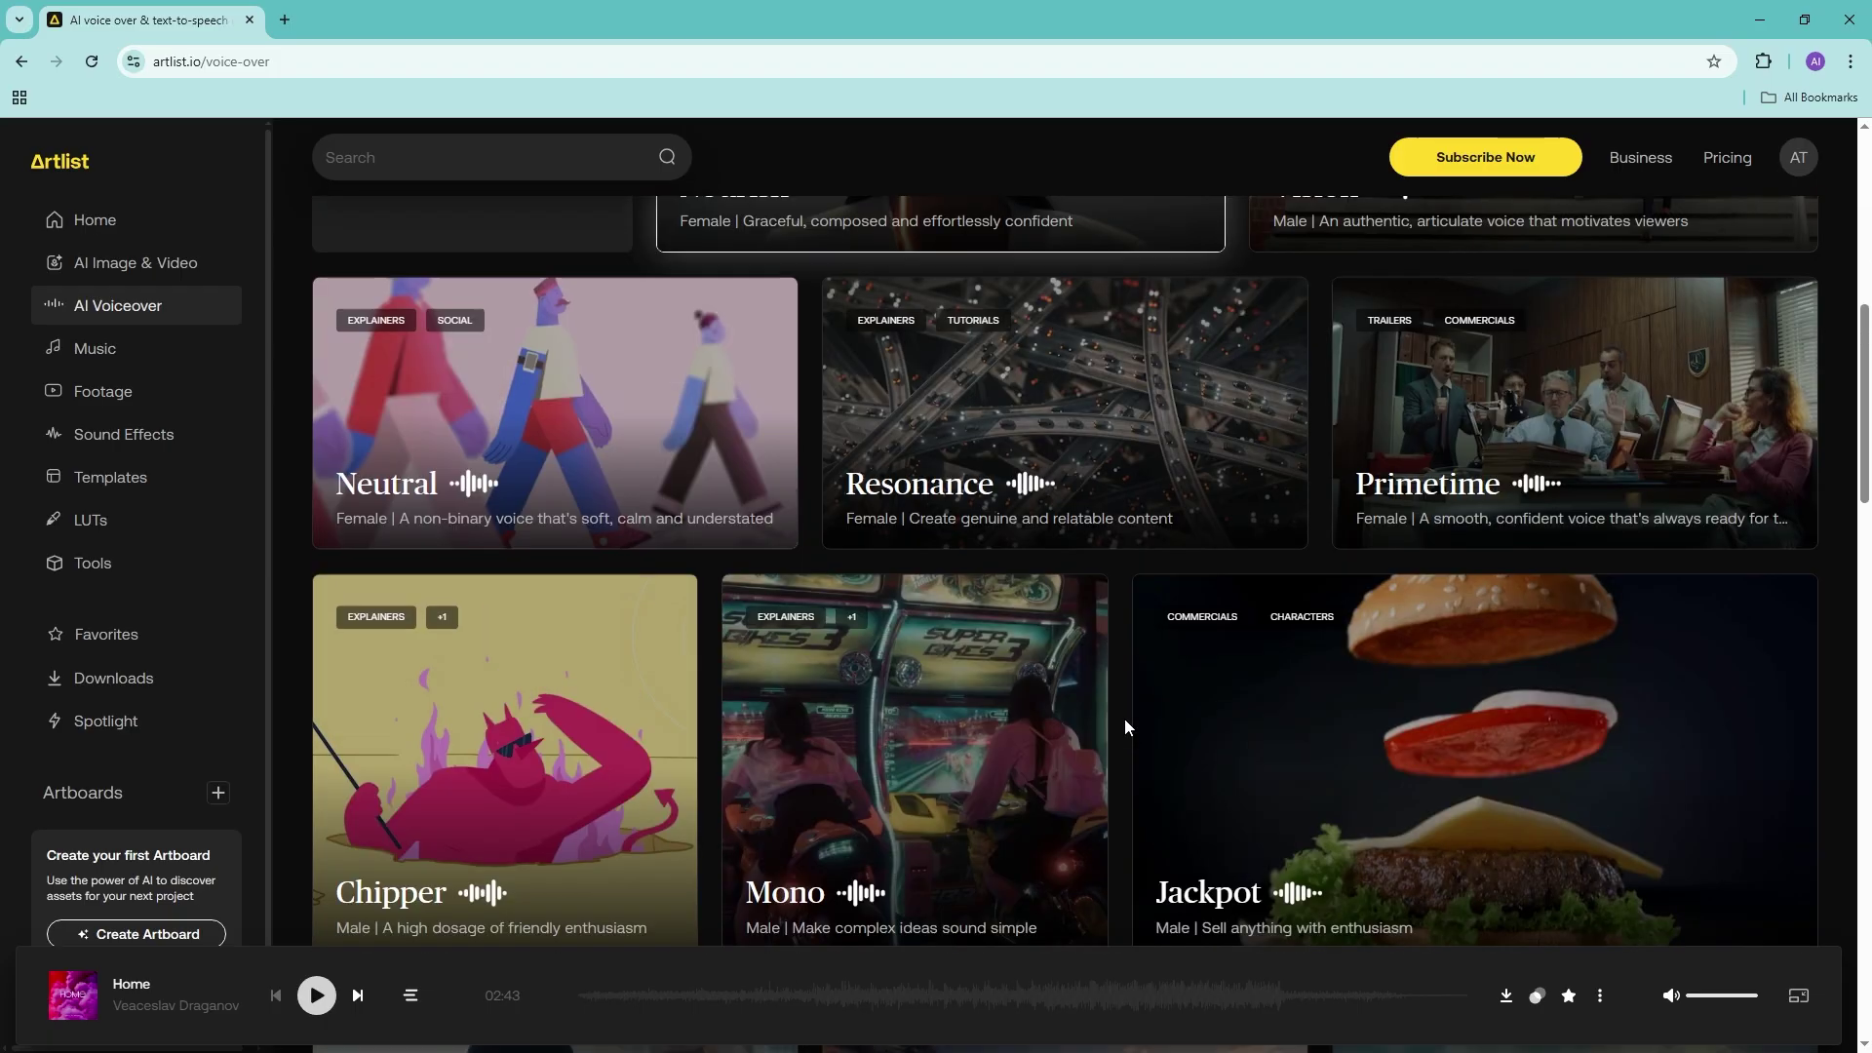
scroll(1125, 727, up, 2)
click(1227, 536)
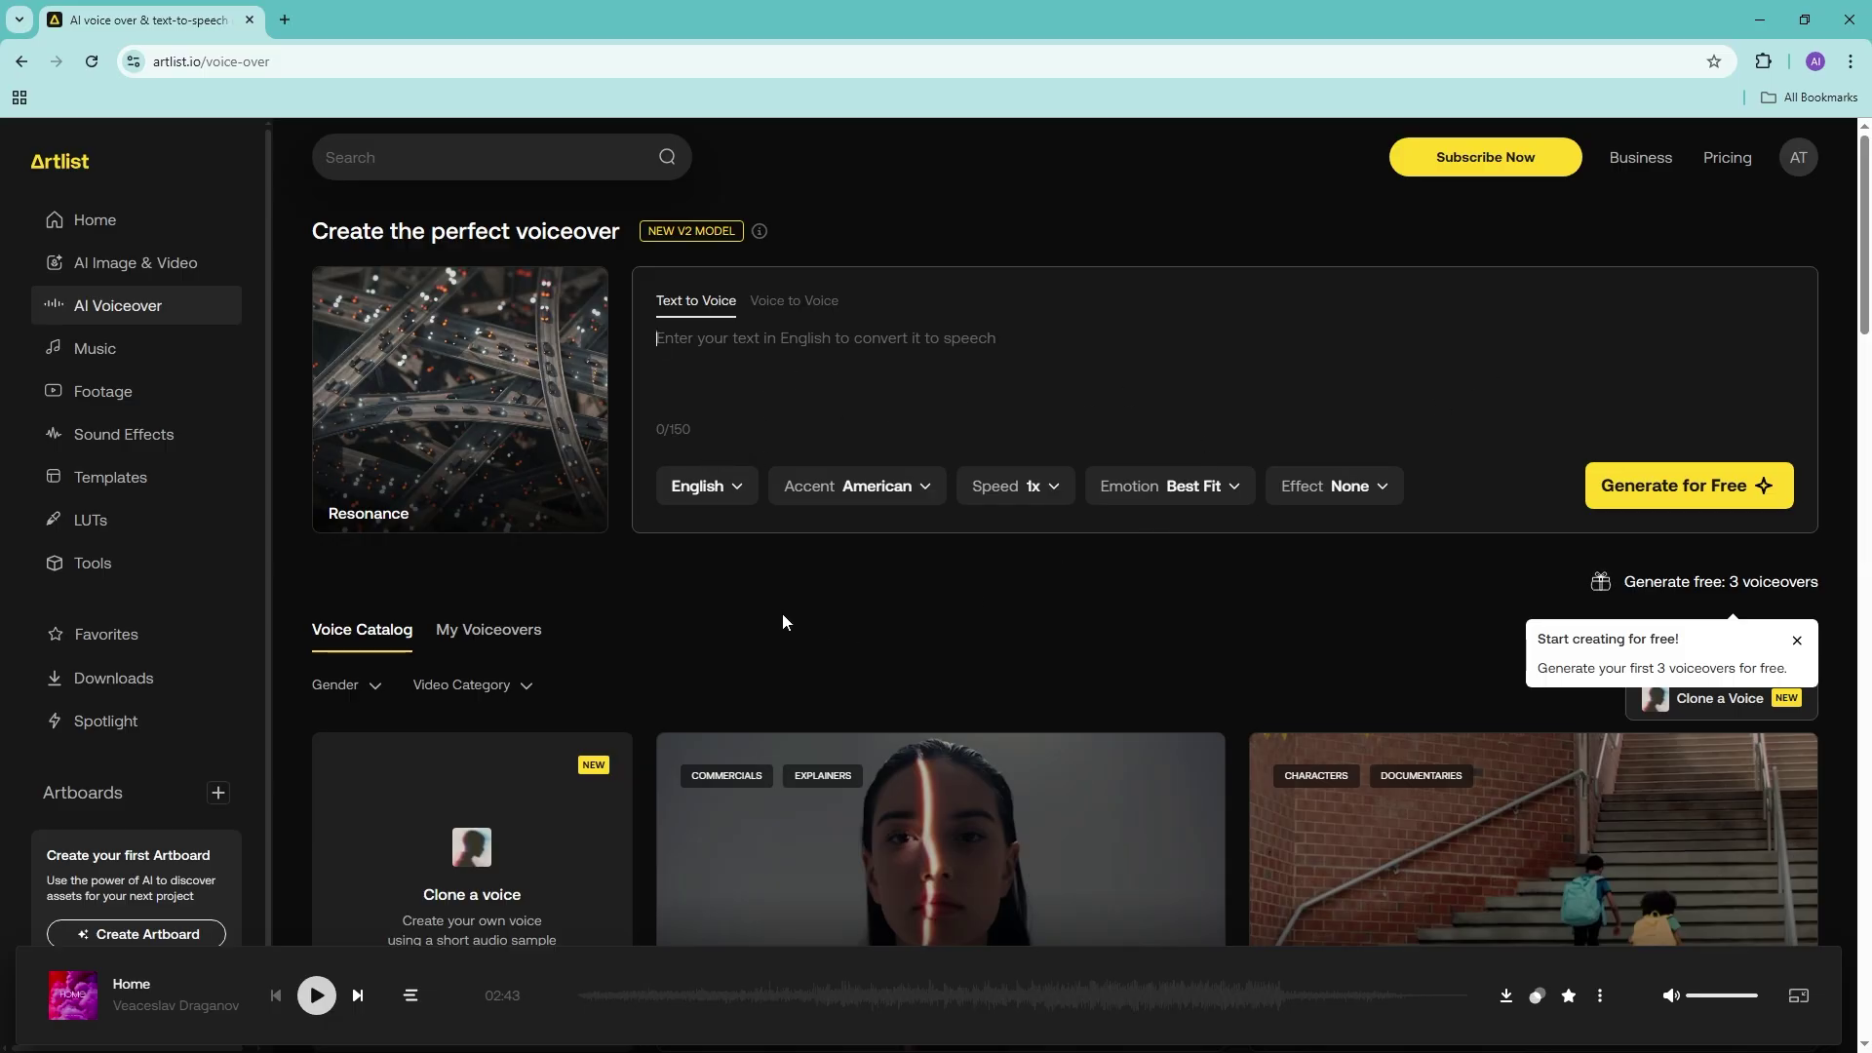
click(489, 629)
scroll(1043, 679, down, 1)
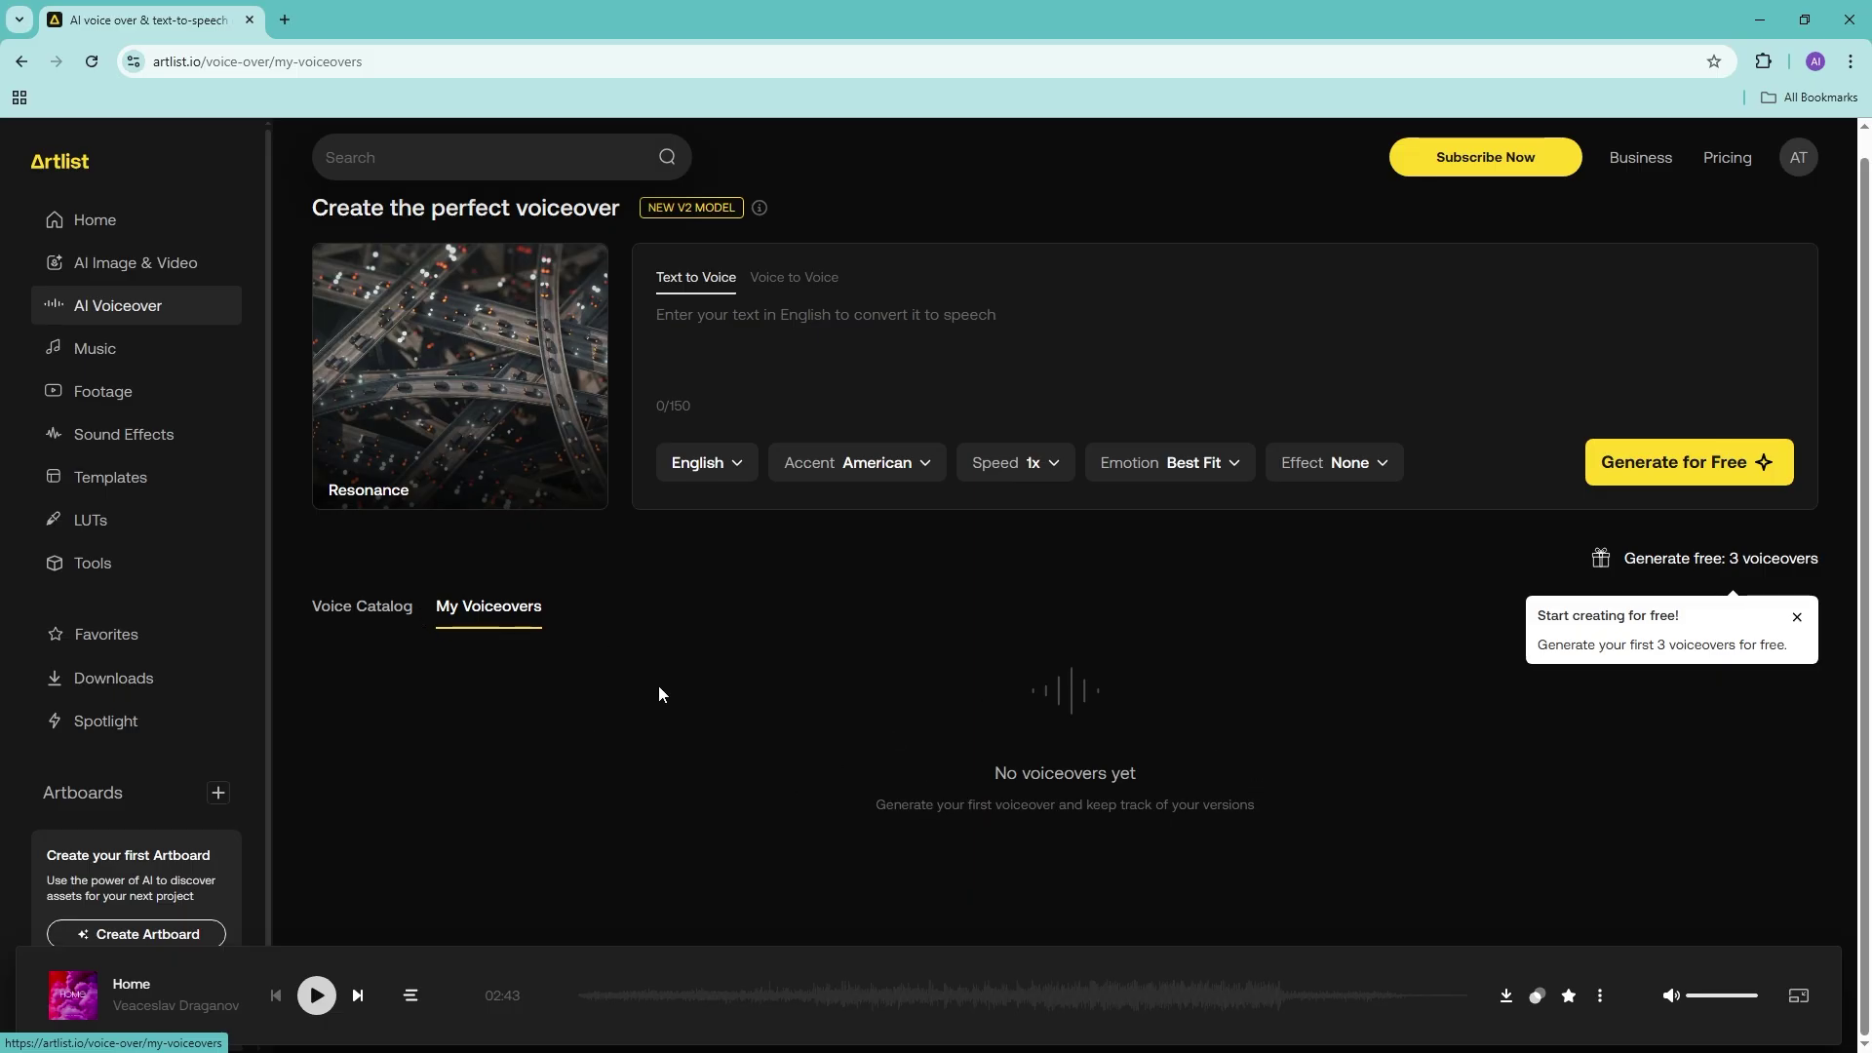
Open the AI Image & Video generator and look through the styles in its Style Catalog.
click(131, 263)
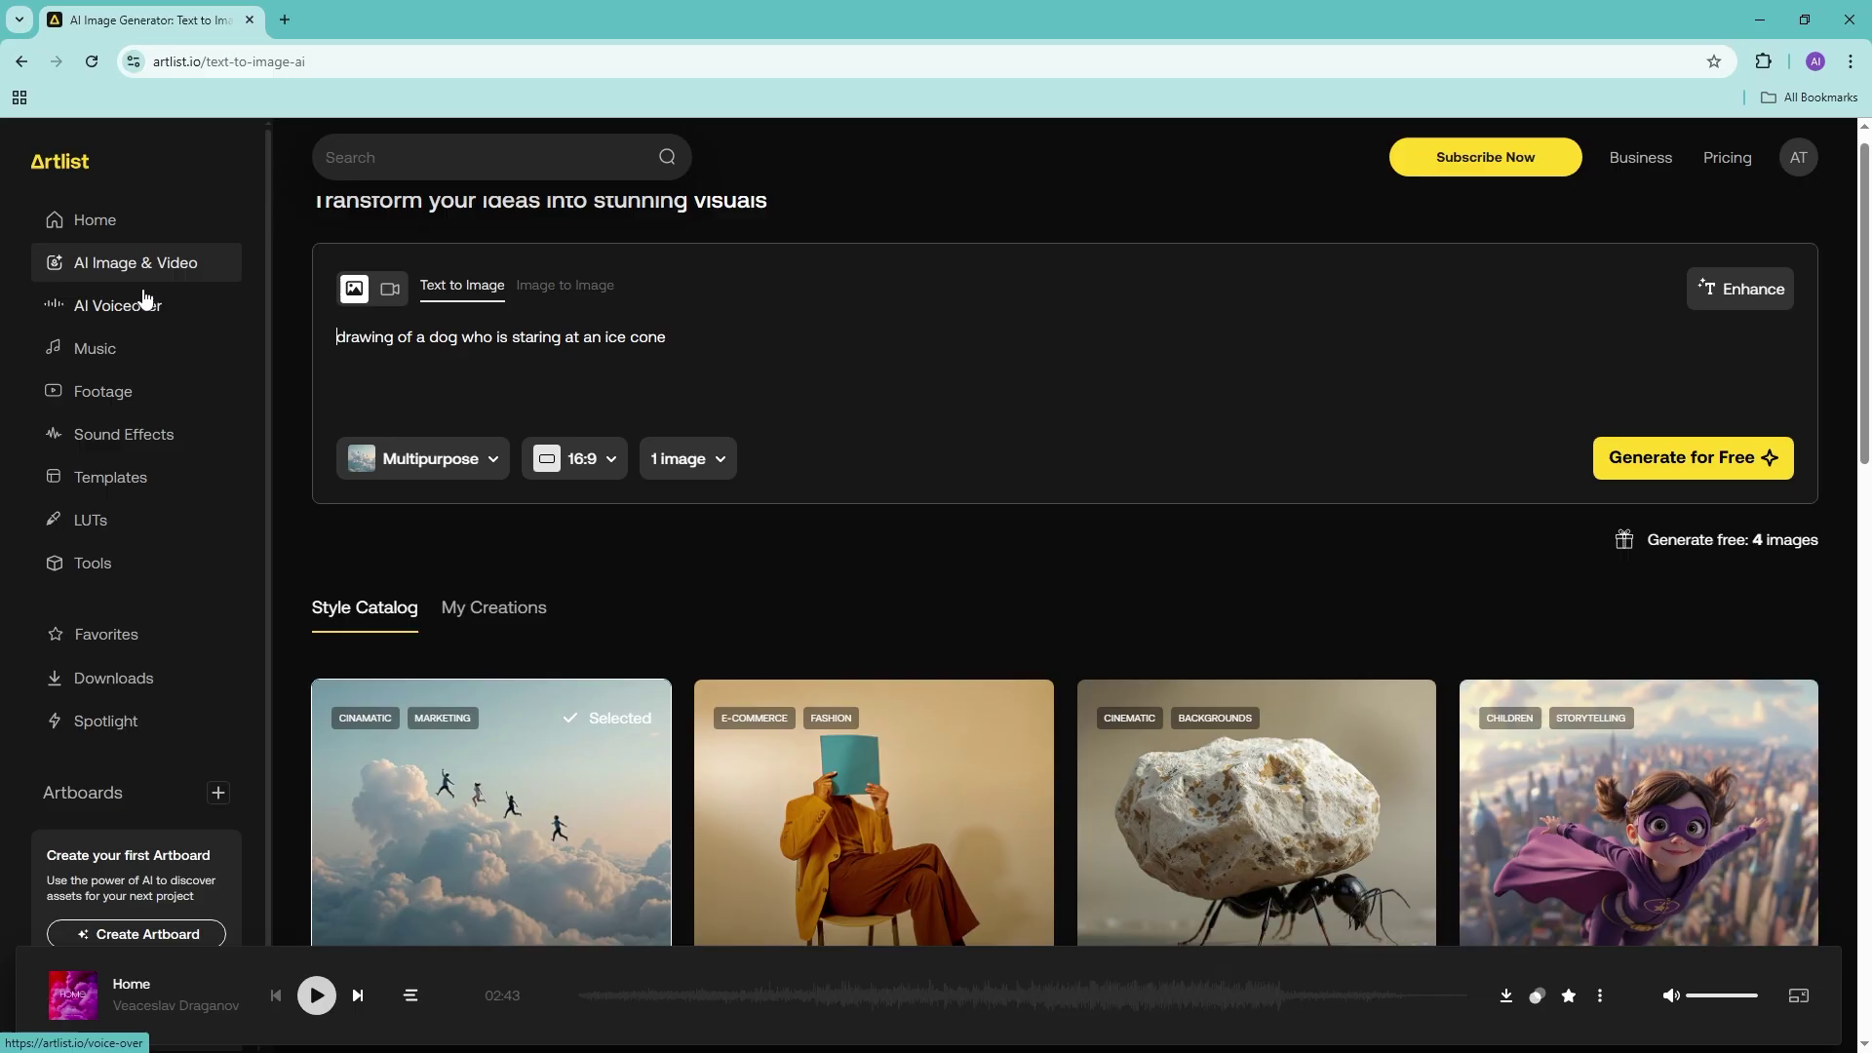
scroll(1031, 617, down, 5)
scroll(1014, 612, down, 10)
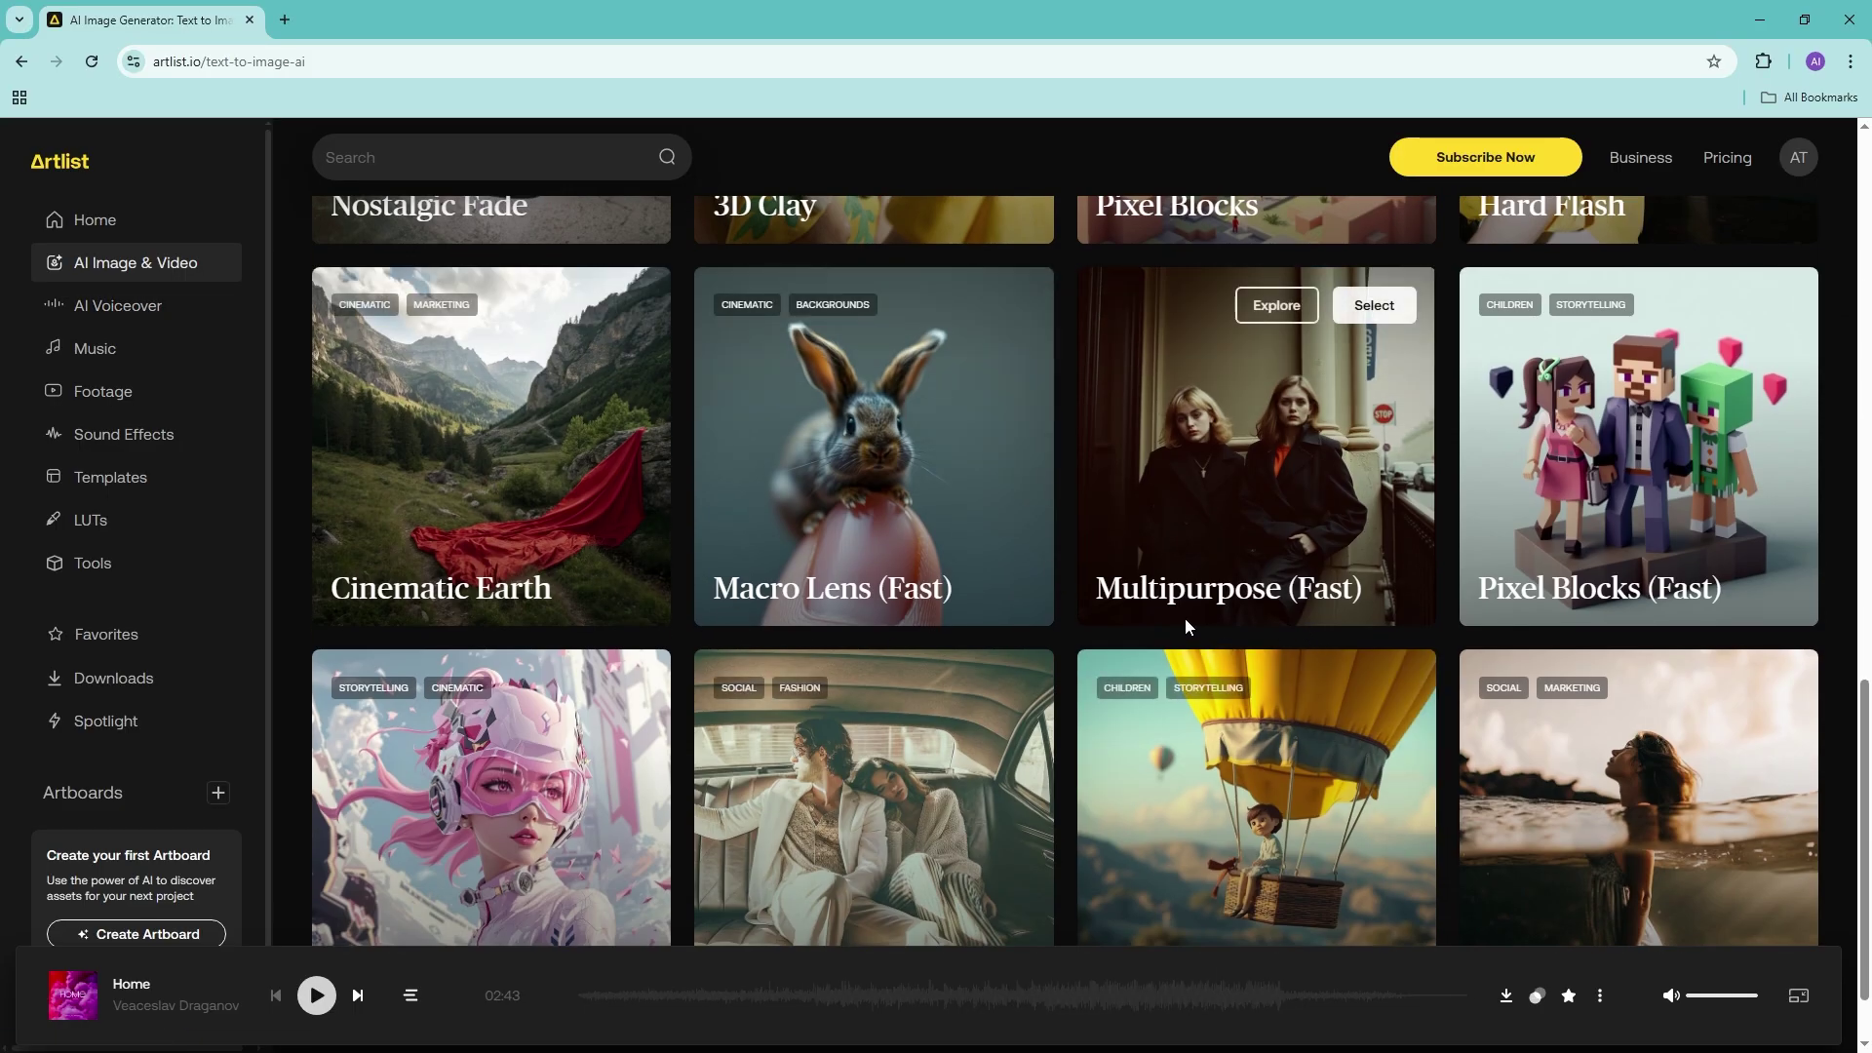
scroll(1185, 618, up, 15)
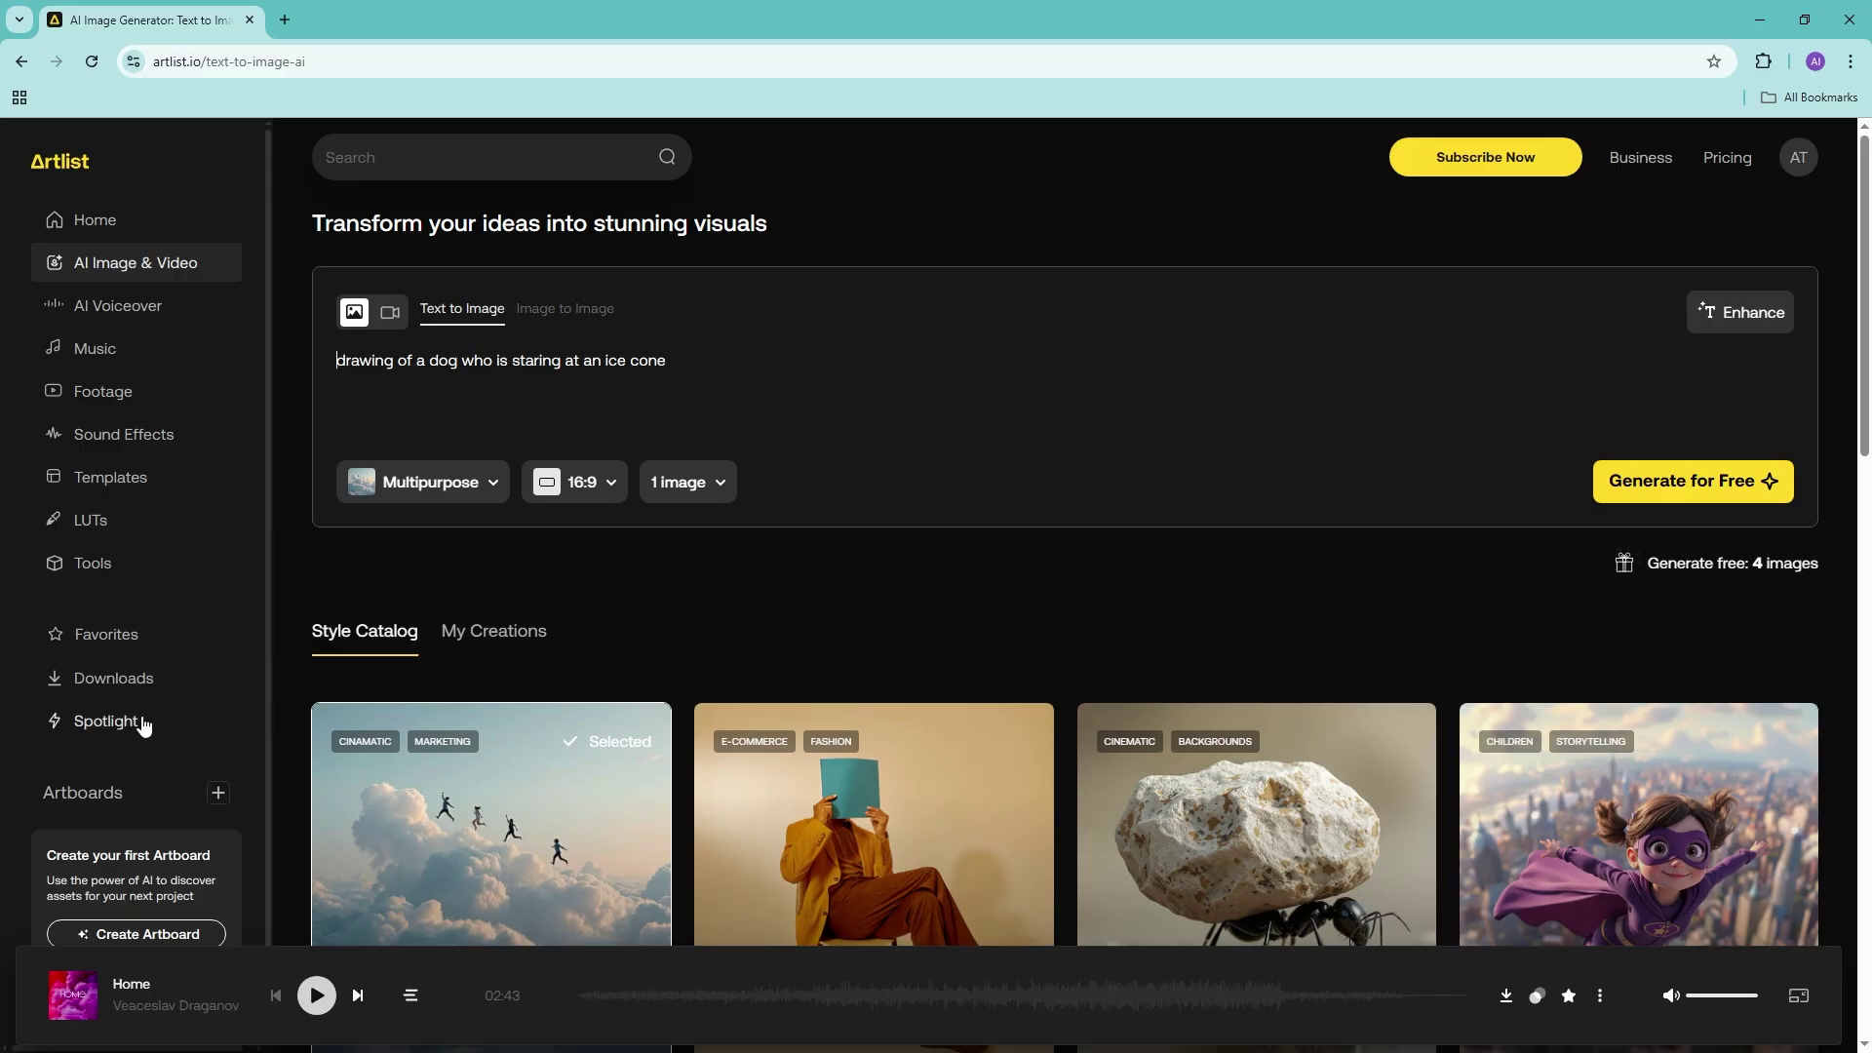
scroll(722, 683, down, 2)
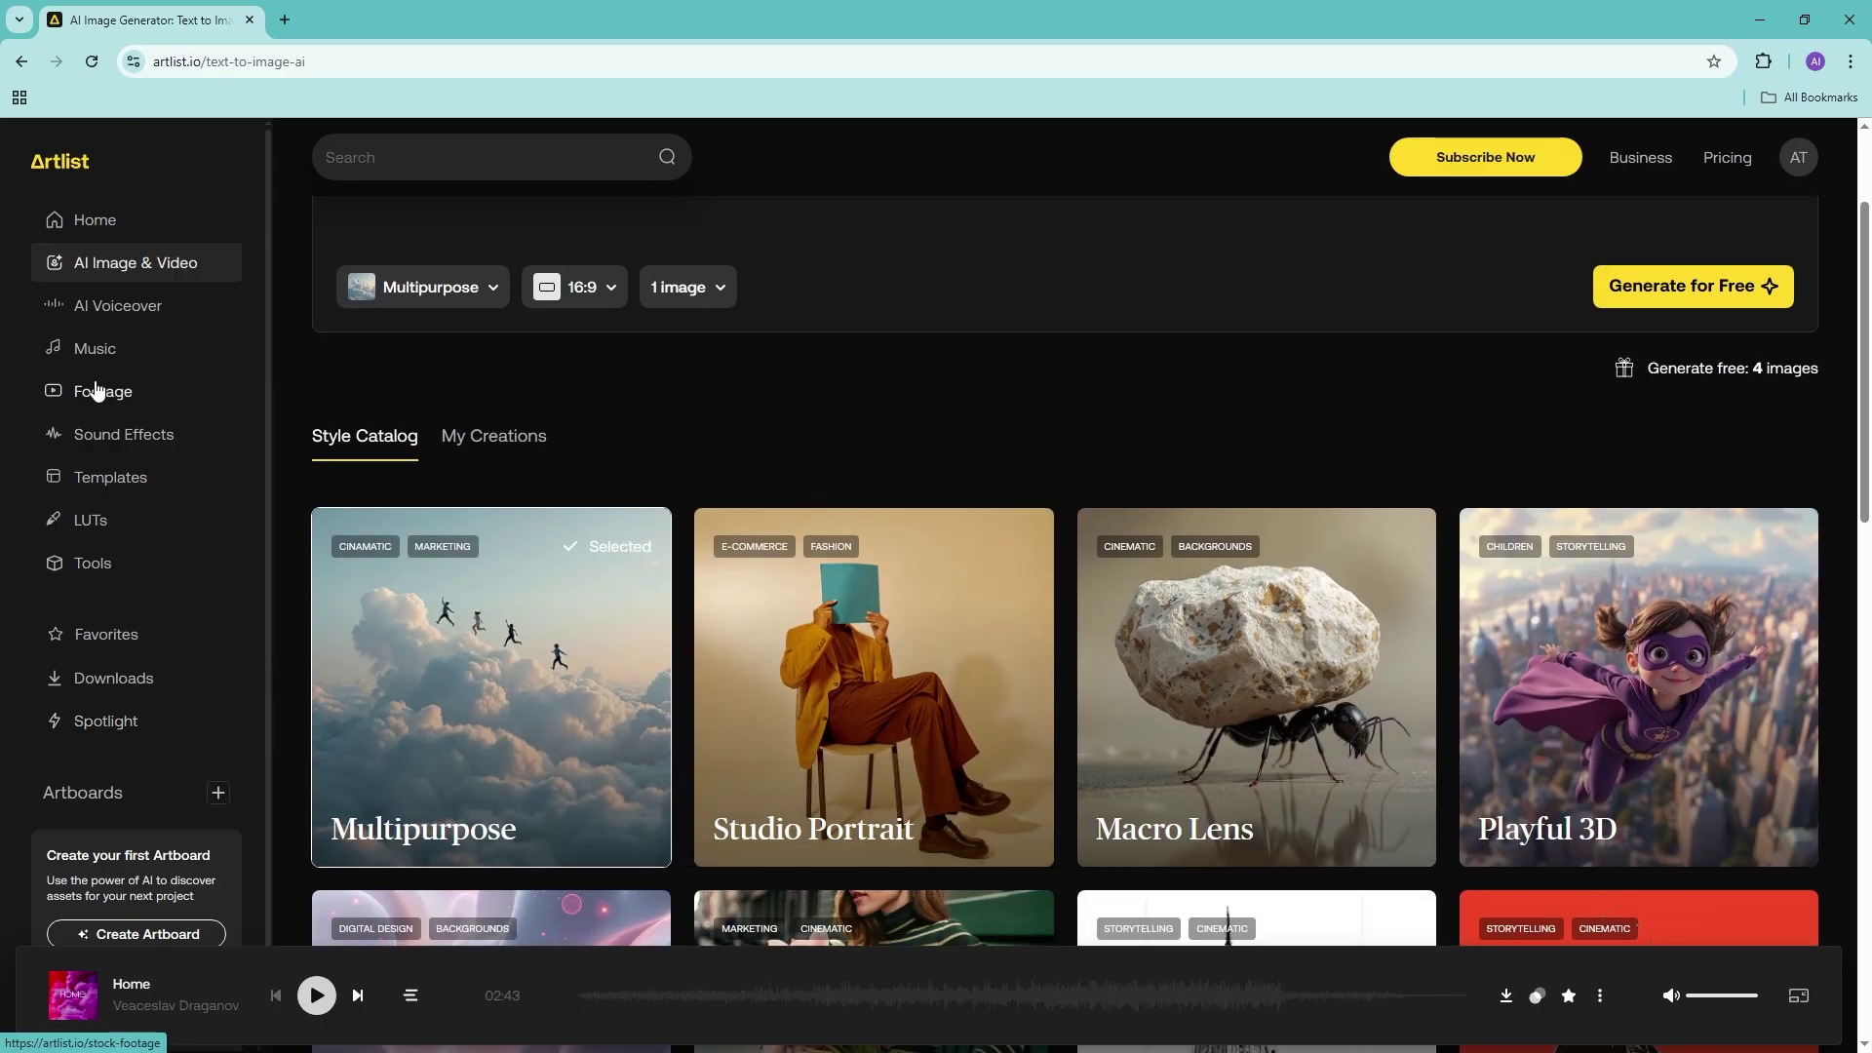
Look through the stock Footage catalog, and open the Downloads page.
click(192, 398)
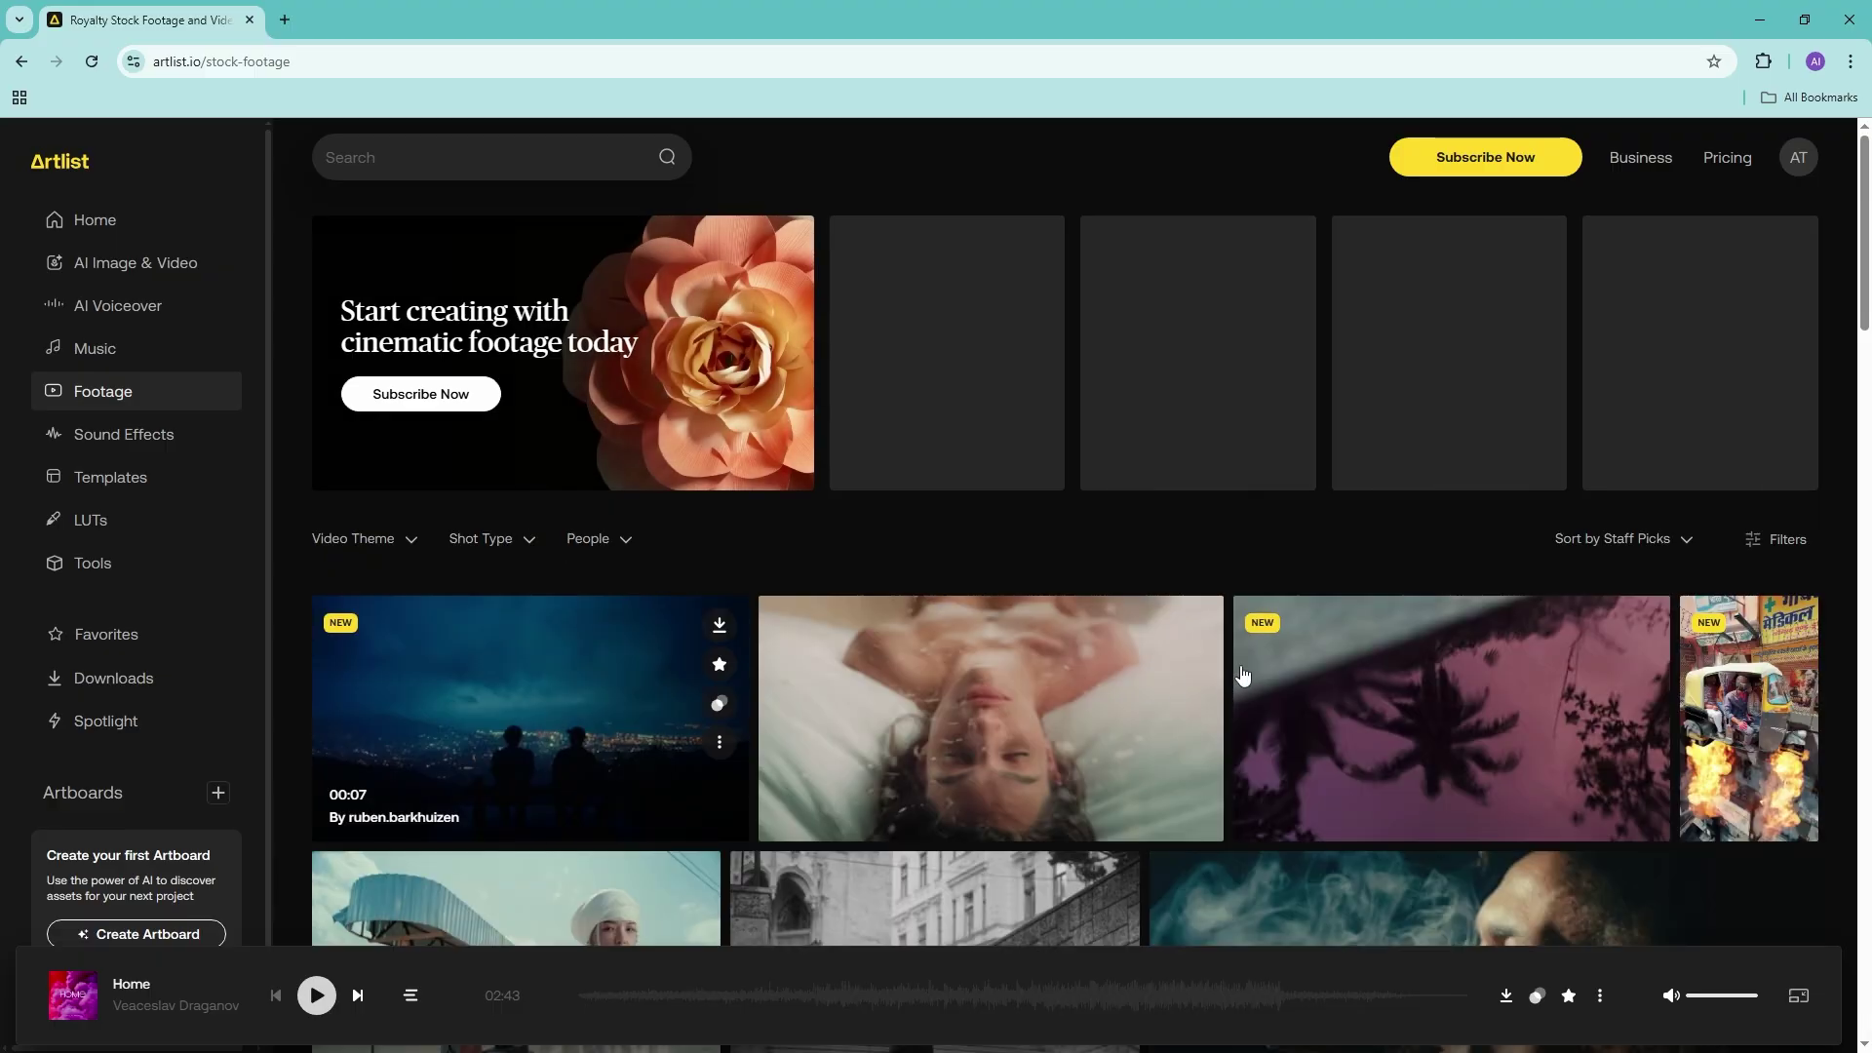
scroll(1197, 687, down, 3)
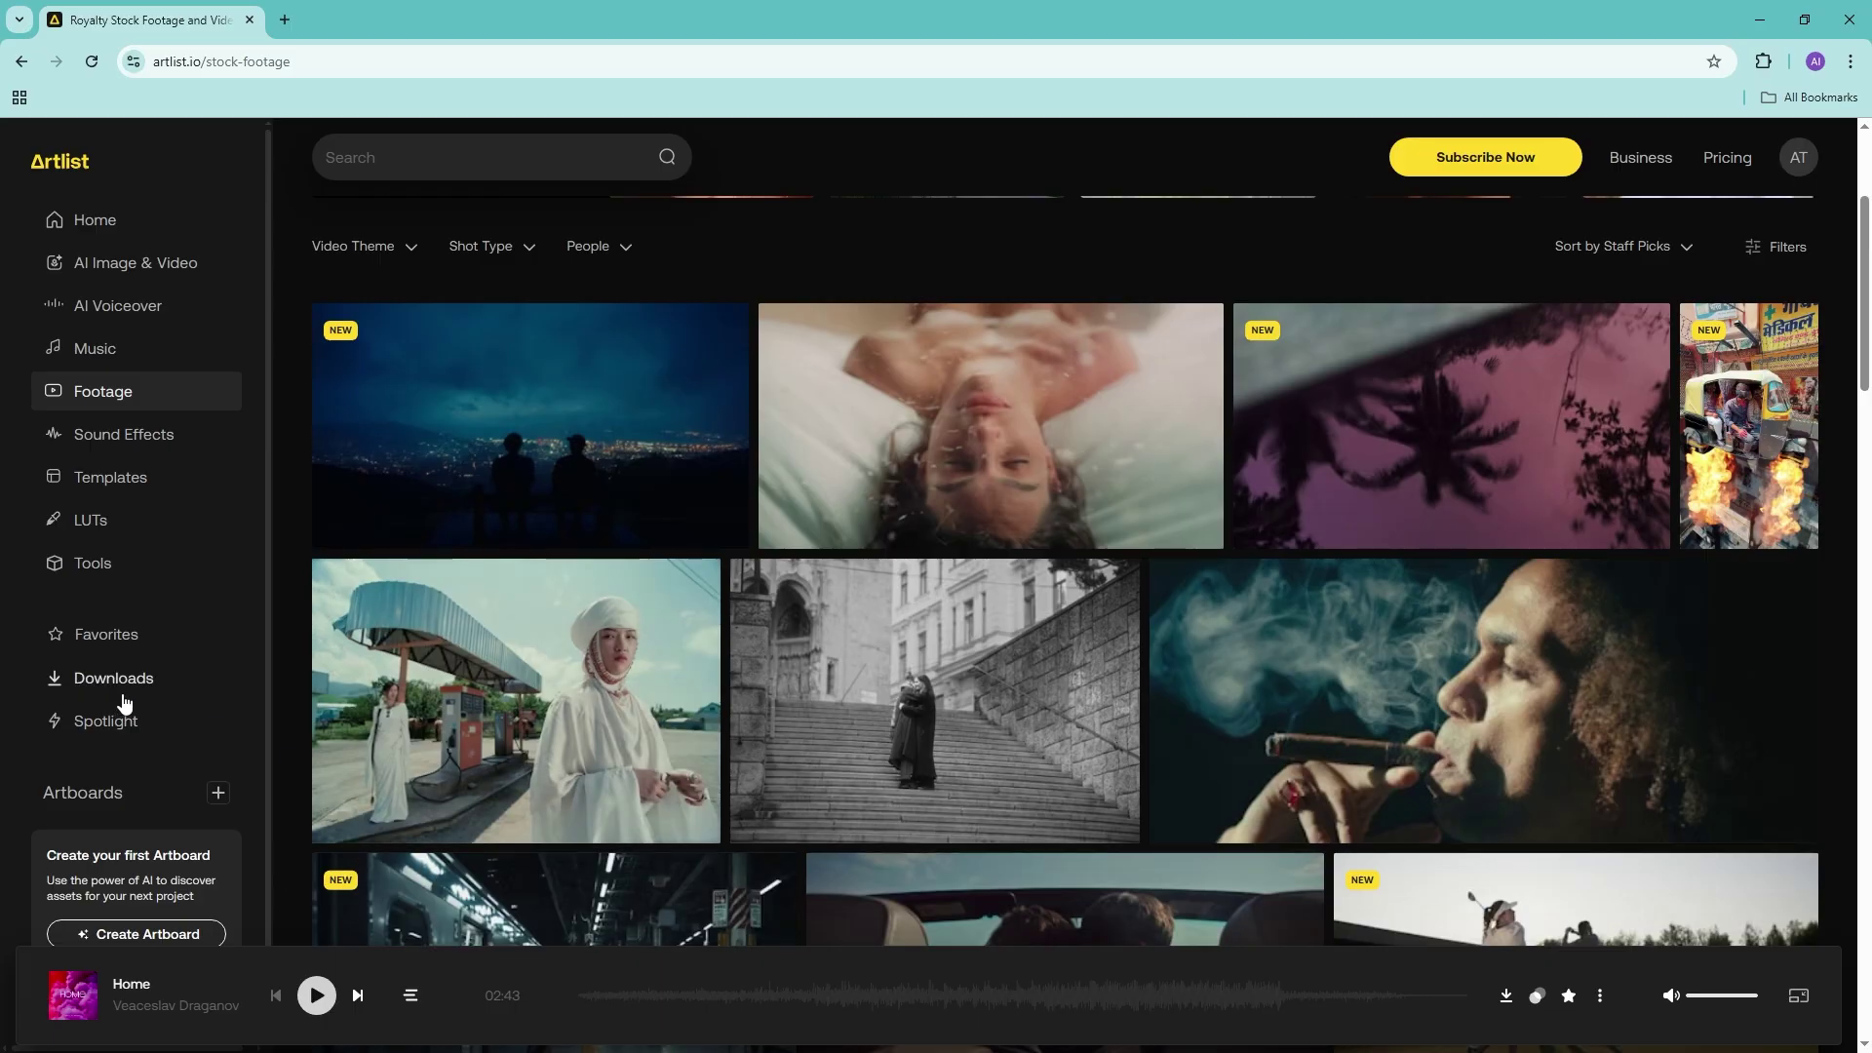
click(234, 676)
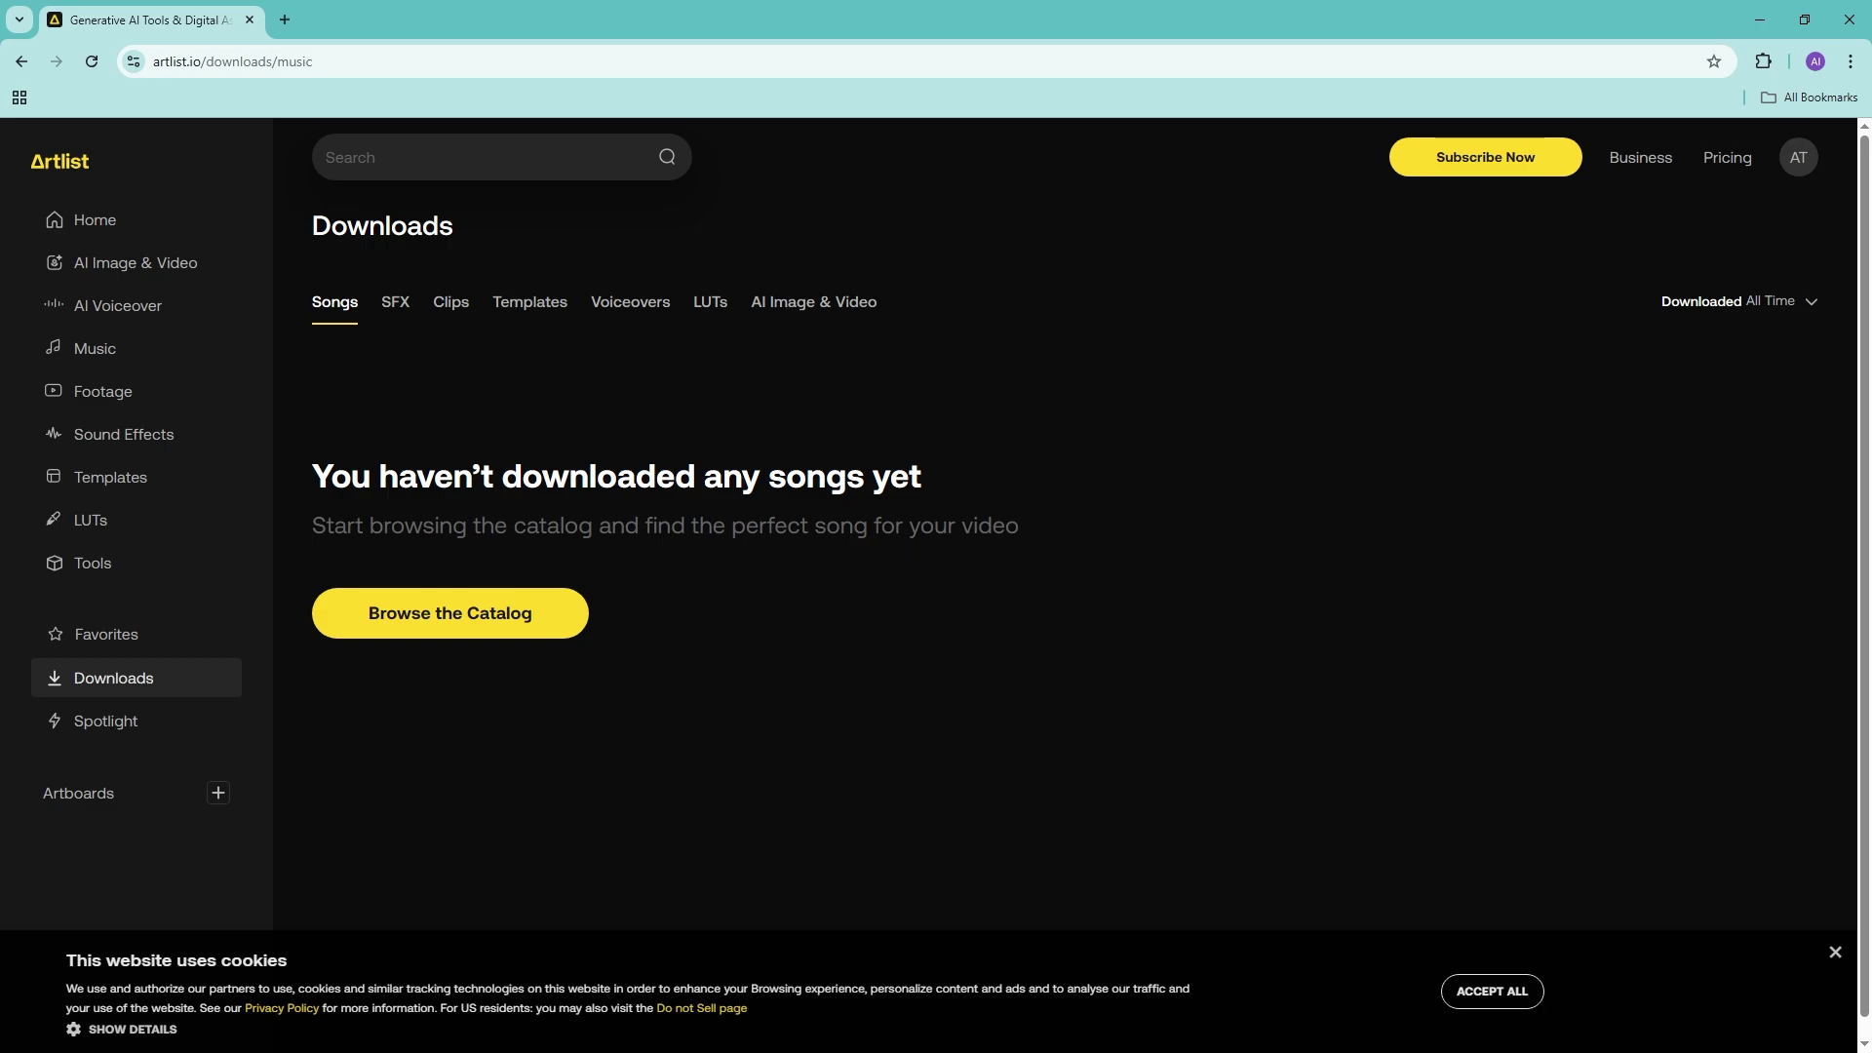
Return to the home page, and open the Pricing page to compare the Standard subscription plans.
click(81, 174)
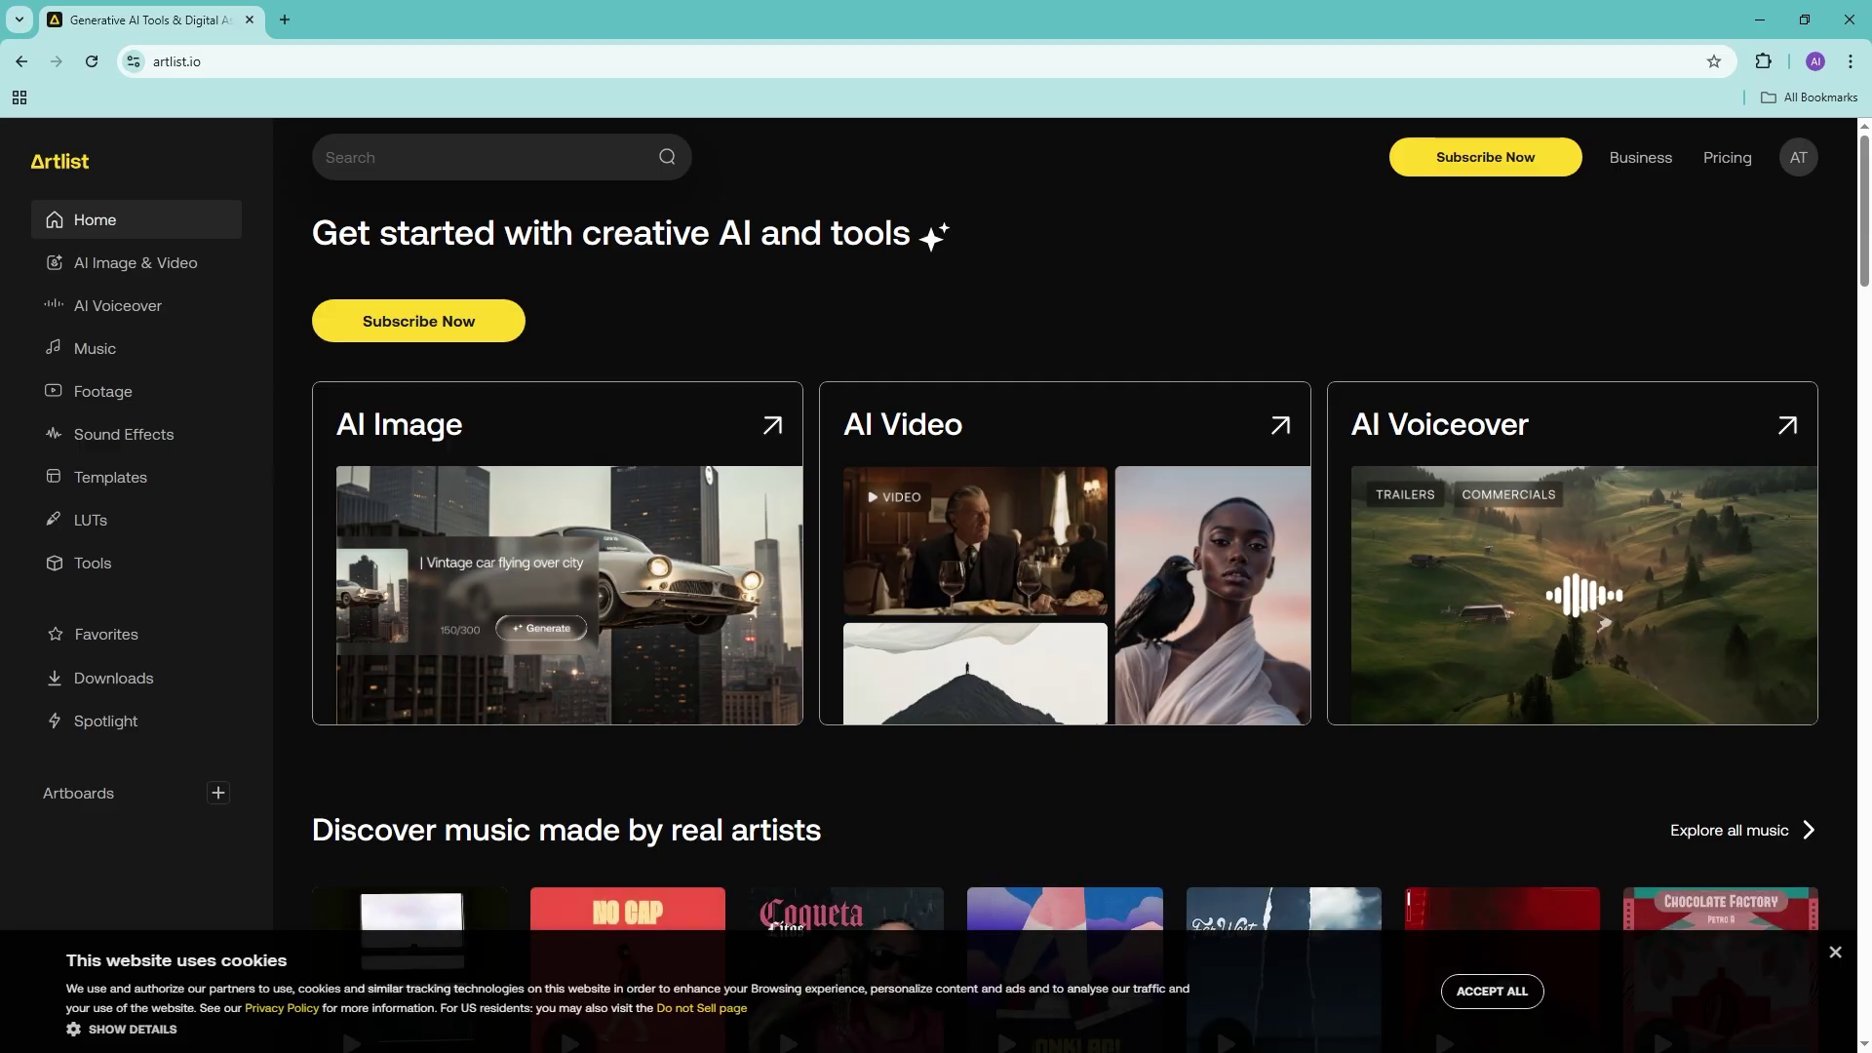
click(1726, 159)
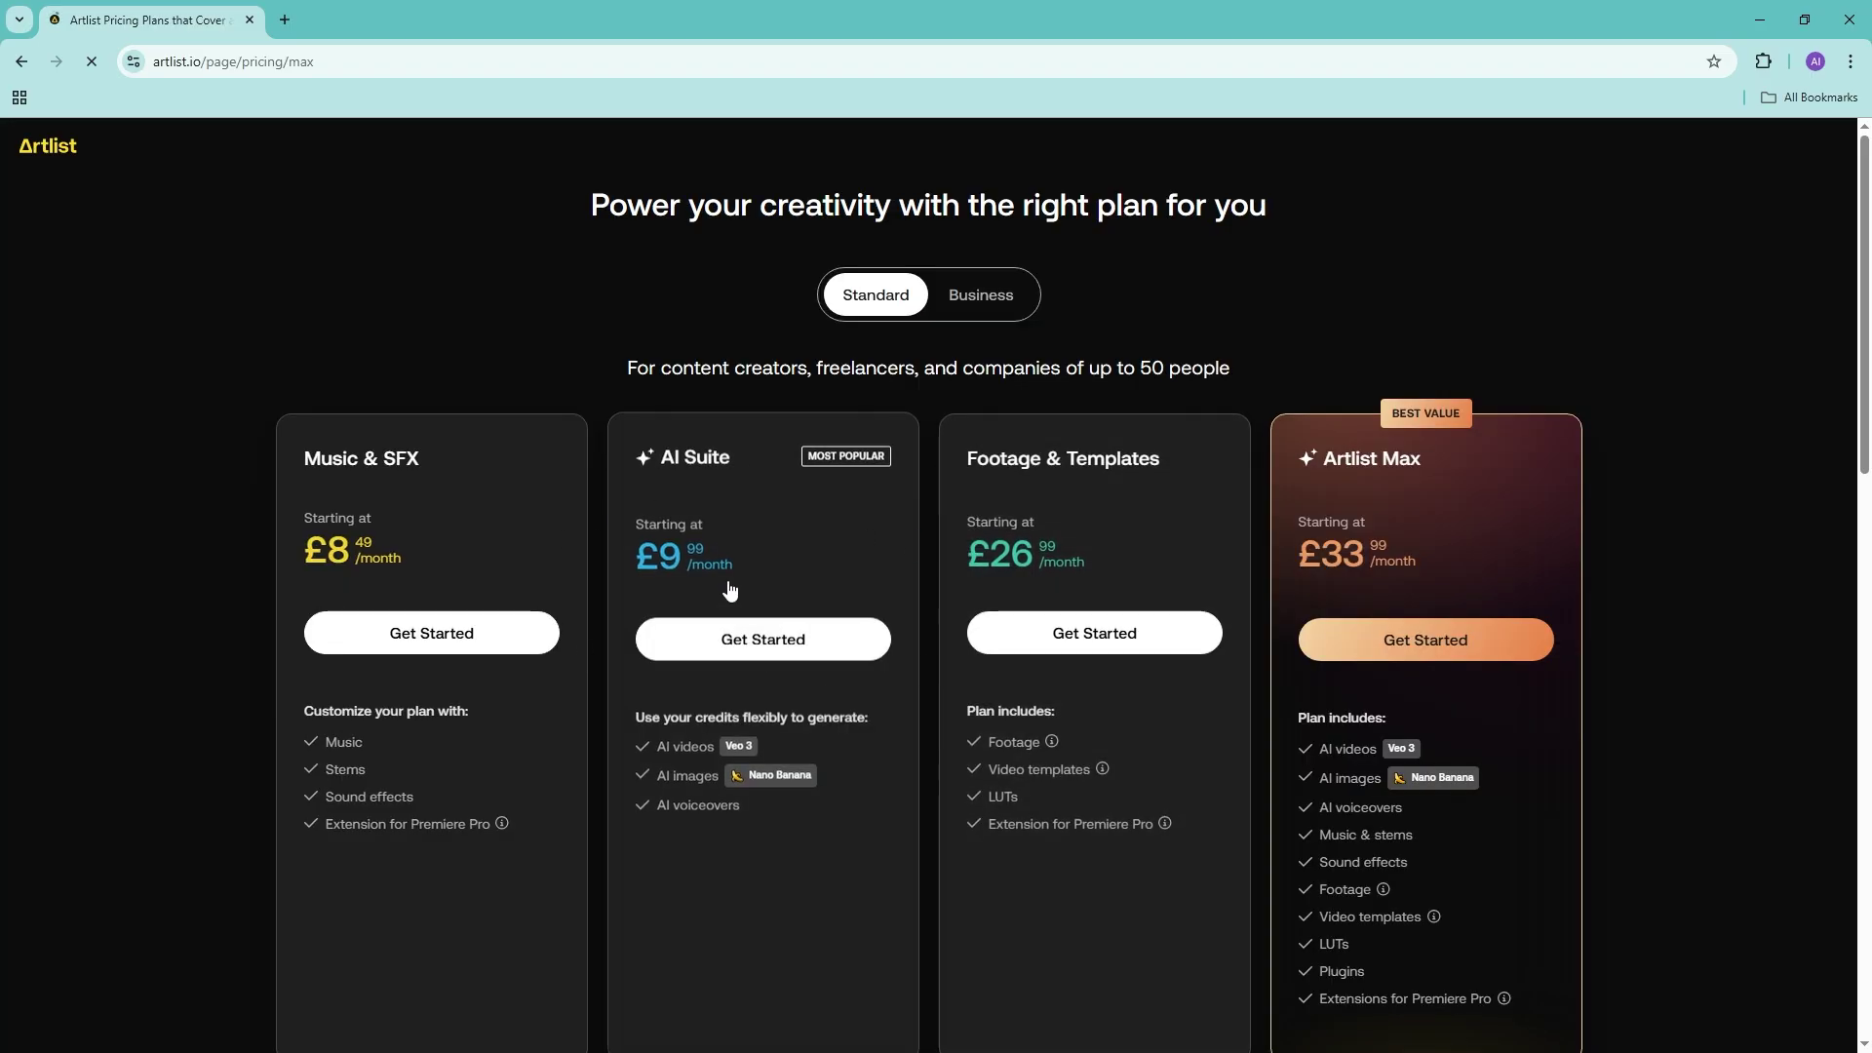
scroll(1170, 547, down, 2)
scroll(1121, 594, up, 1)
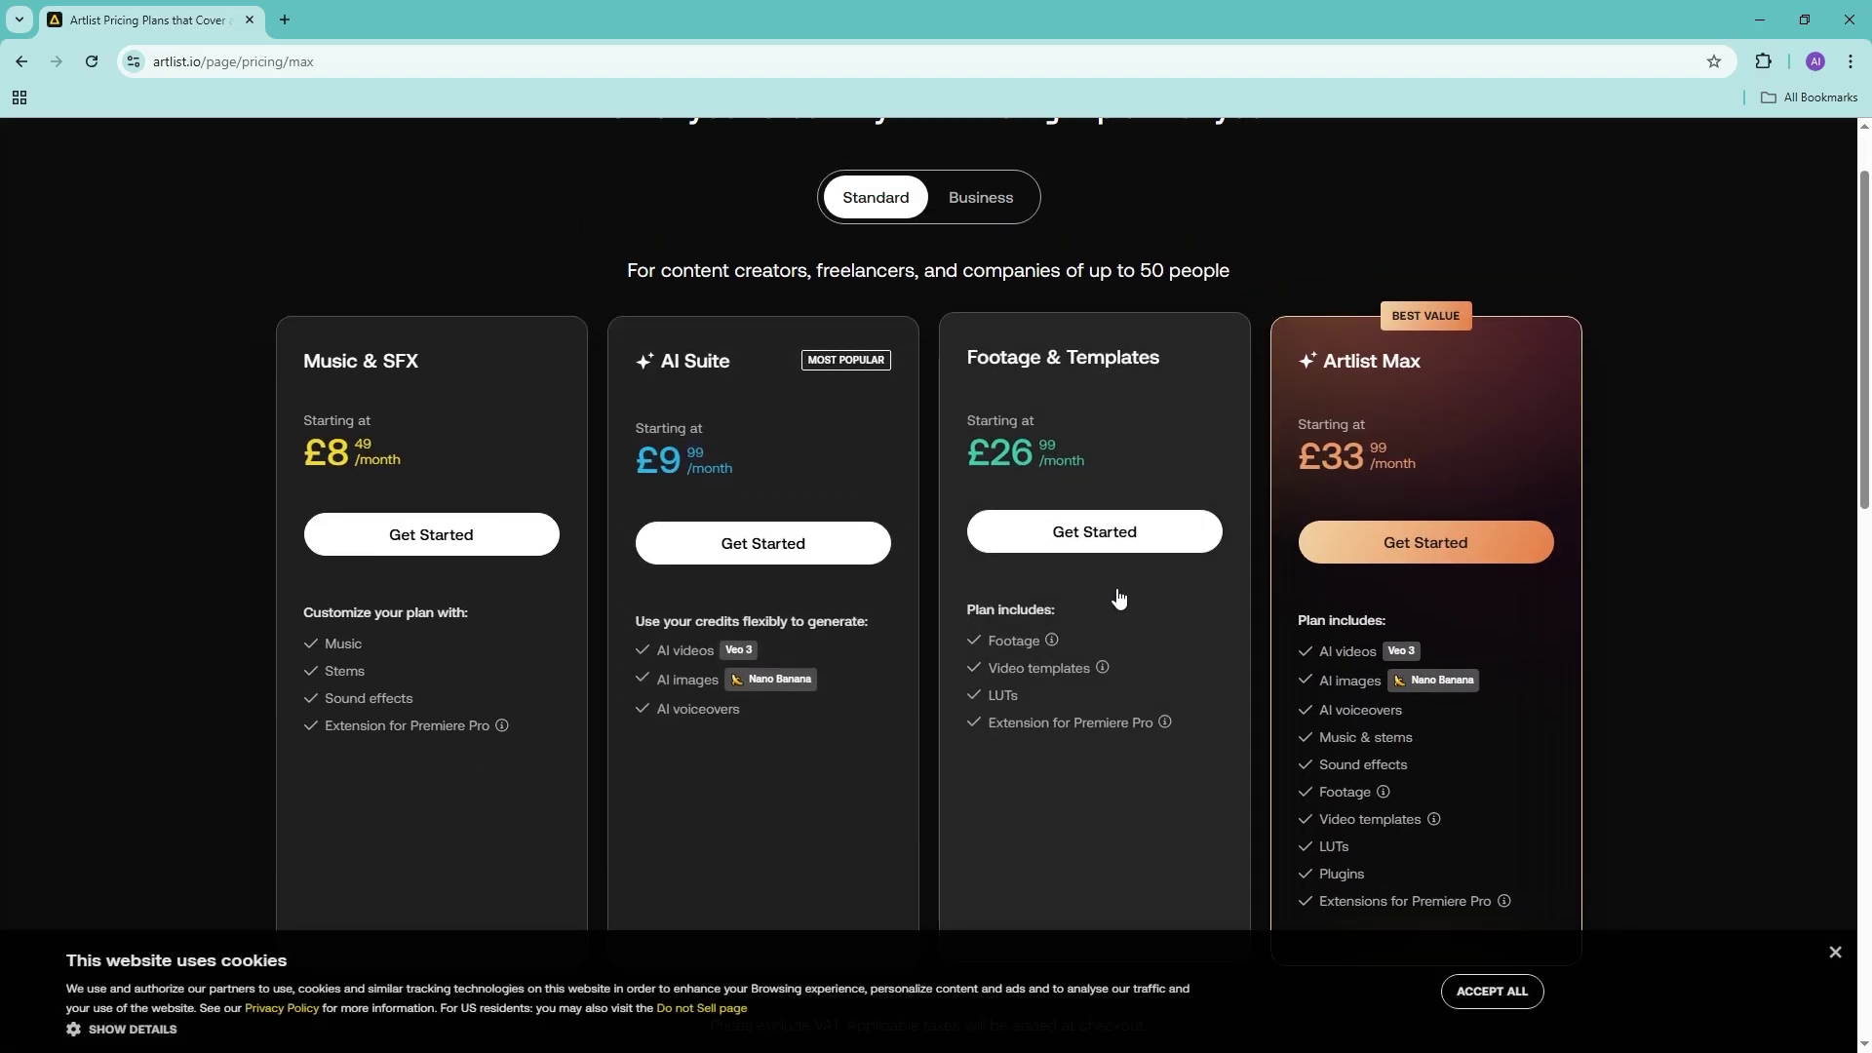